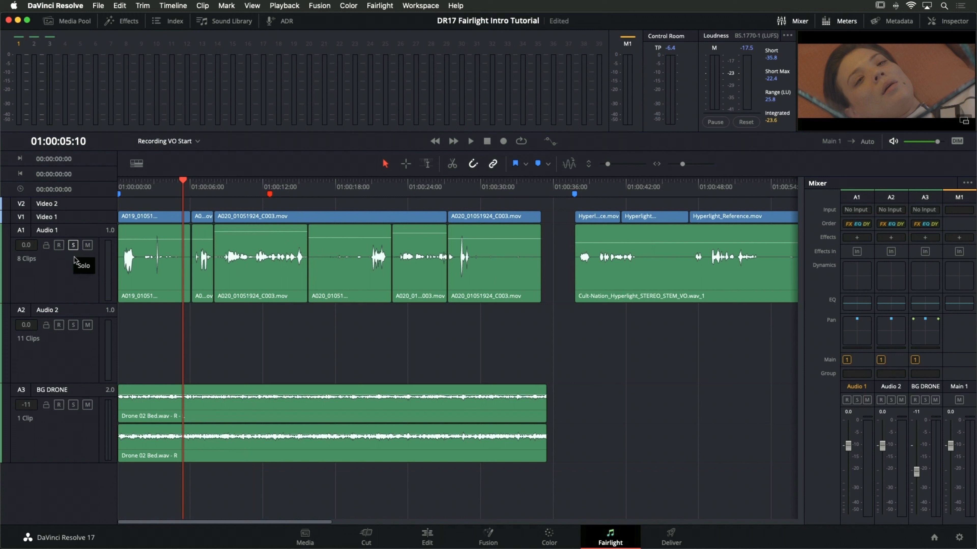
Solo the BG DRONE track, play it briefly on its own, and turn the solo off
{"action": "left_click", "coordinate": [74, 406]}
{"action": "key", "text": "space"}
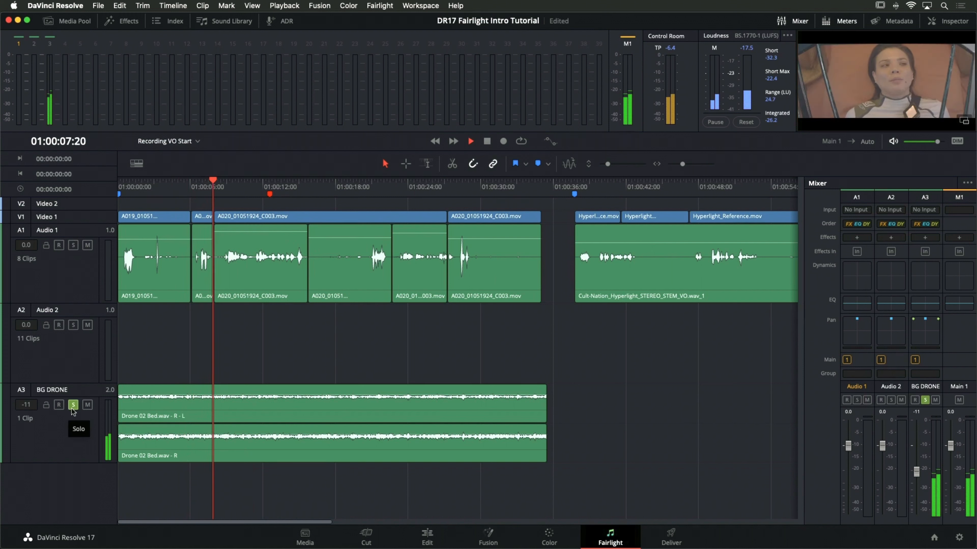
{"action": "key", "text": "space"}
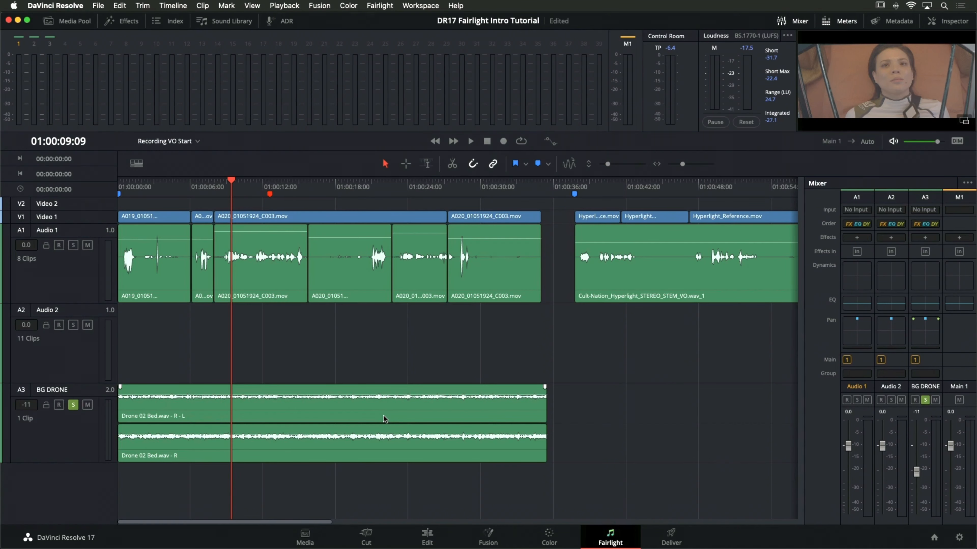
{"action": "left_click", "coordinate": [73, 405]}
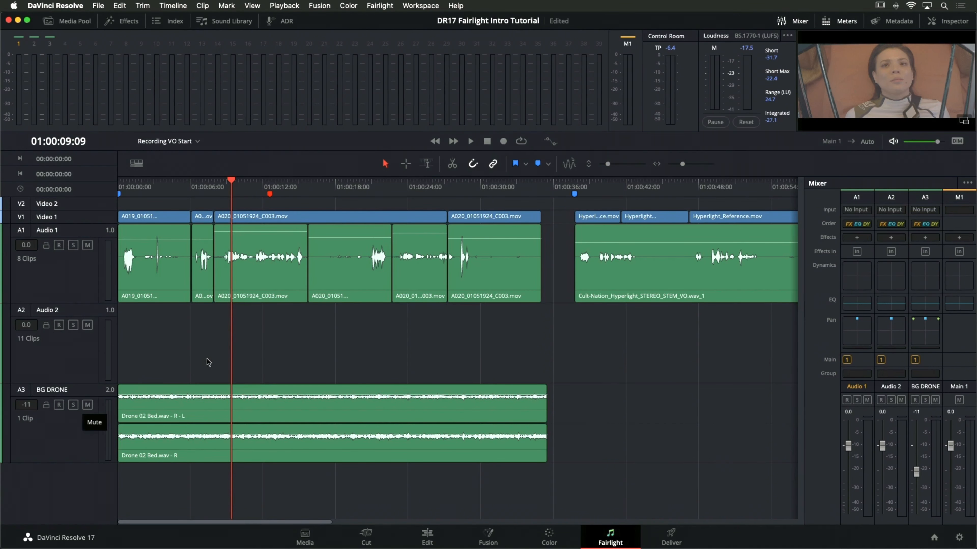
Play several passages of the Cult-Nation_Hyperlight_STEREO_STEM_VO.wav_1 clip on Audio 1, starting from the second blue marker
{"action": "key", "text": "super+minus"}
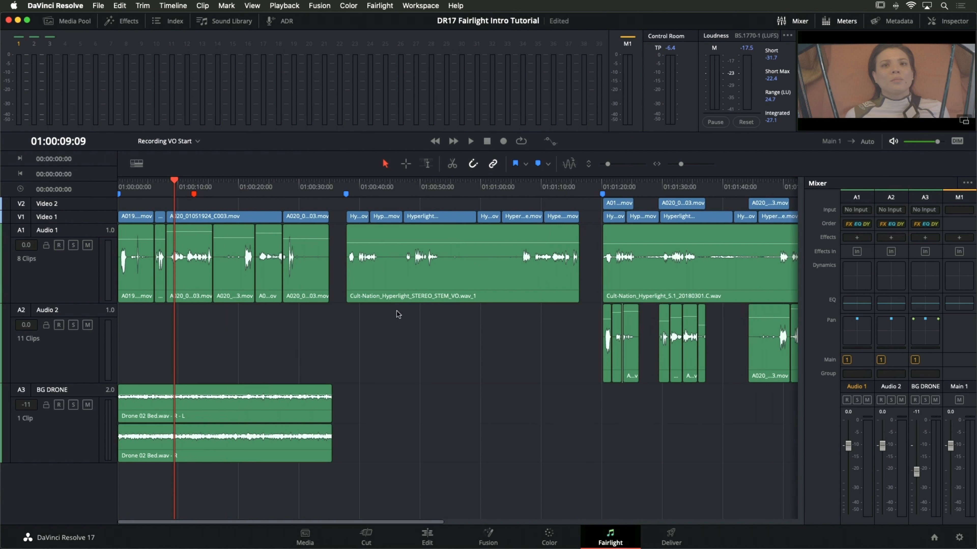
{"action": "left_click", "coordinate": [348, 189]}
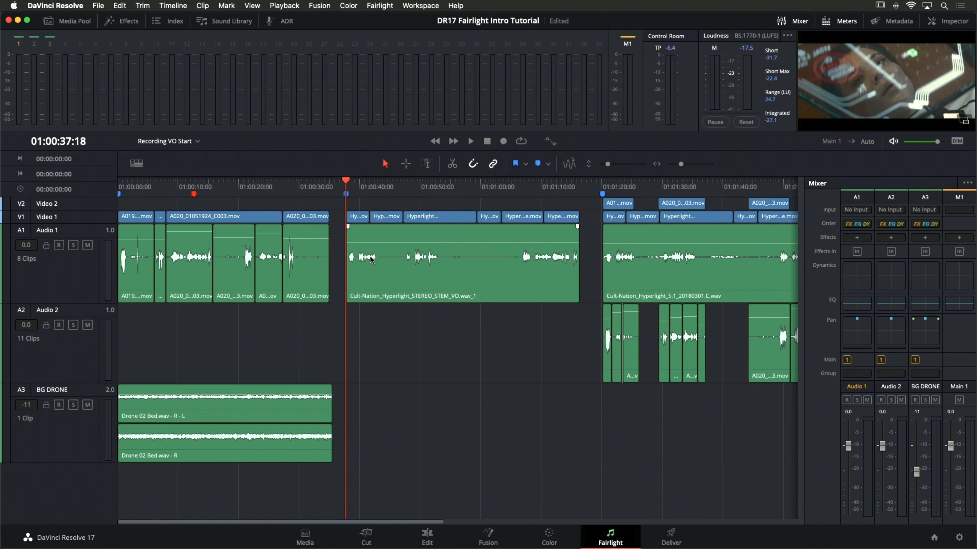
{"action": "key", "text": "space"}
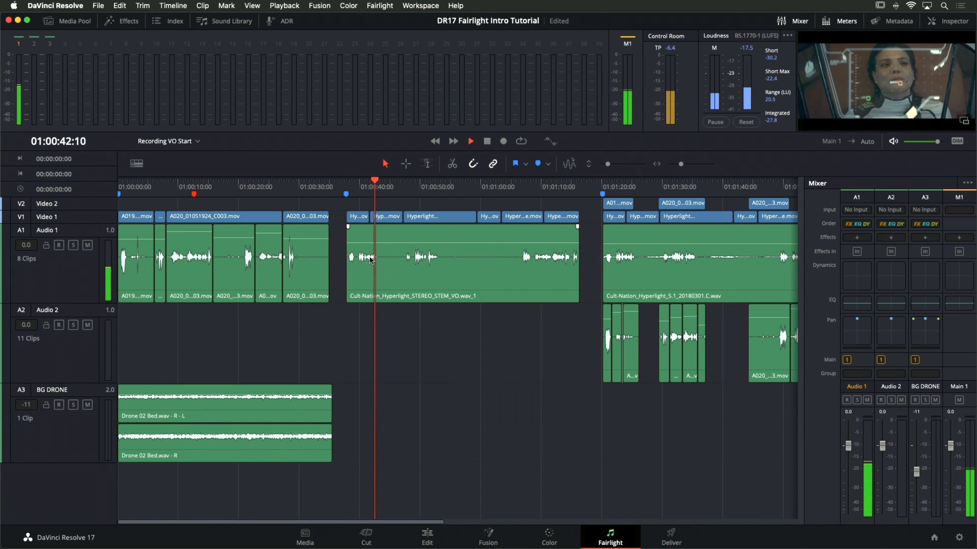
{"action": "key", "text": "space"}
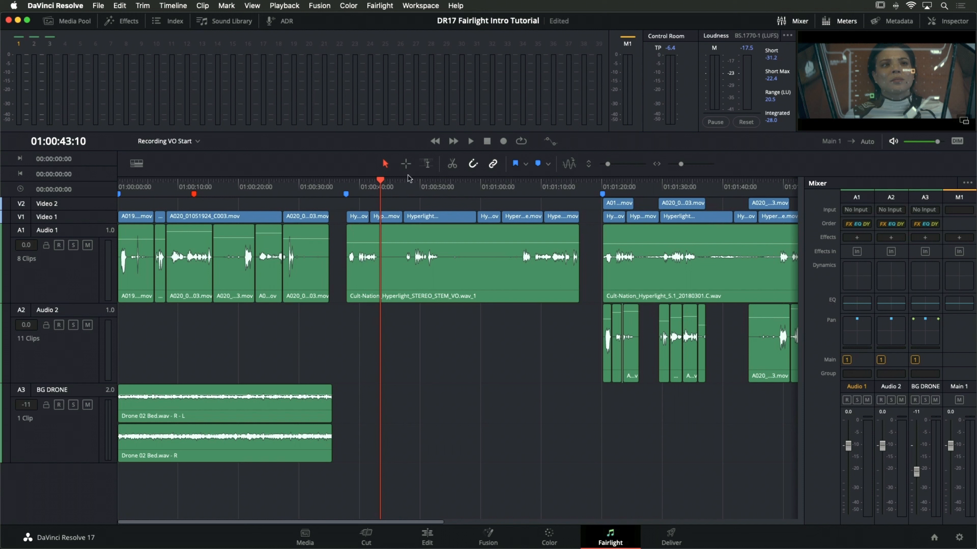
{"action": "left_click", "coordinate": [407, 188]}
{"action": "key", "text": "space"}
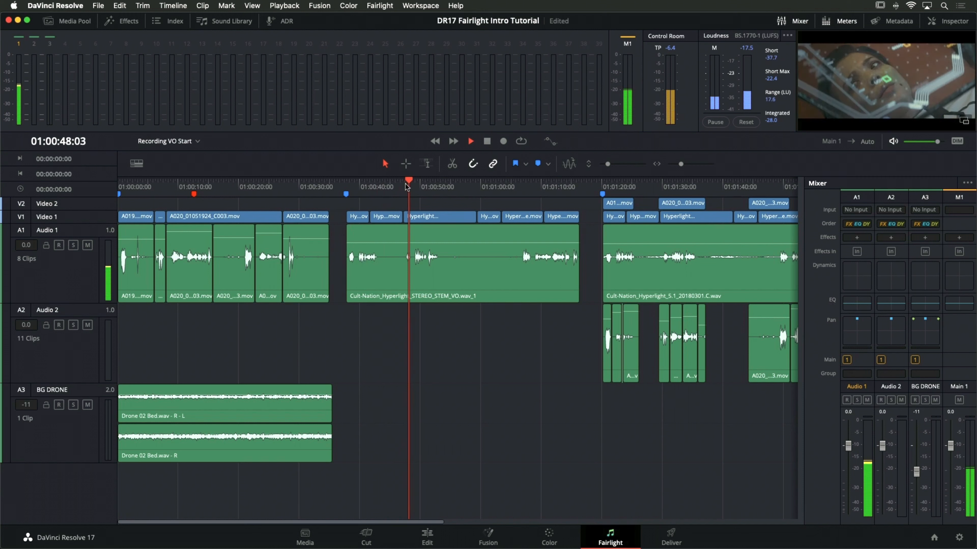
{"action": "left_click", "coordinate": [521, 187]}
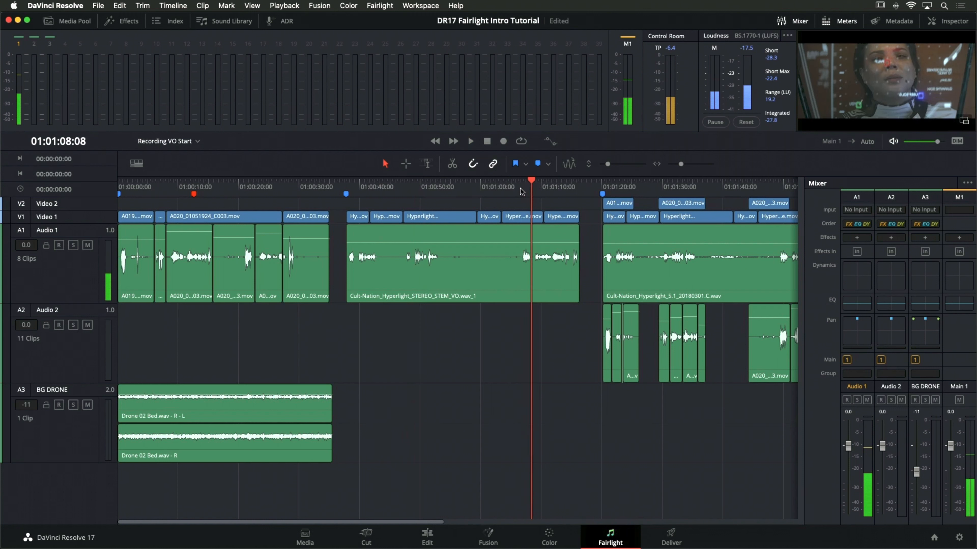
{"action": "key", "text": "space"}
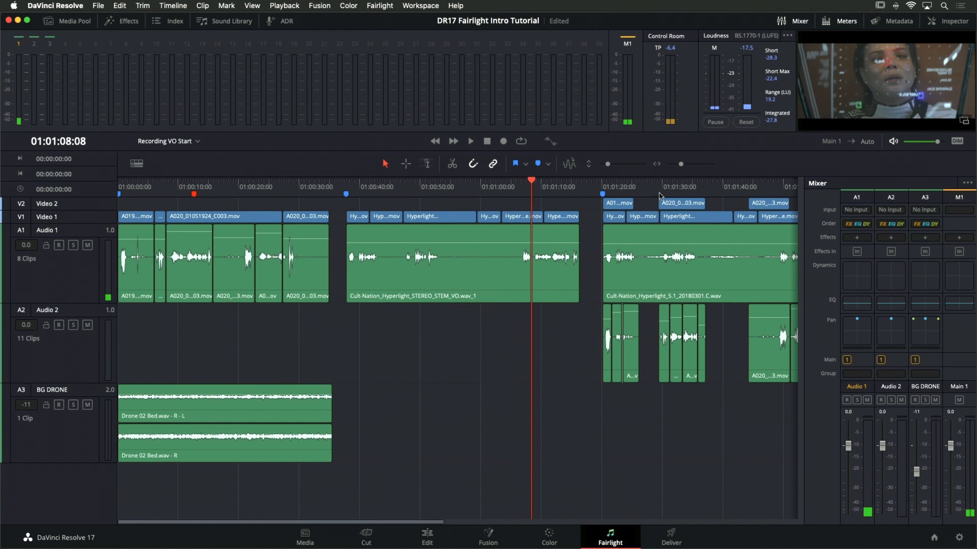
Place the playhead near the third blue marker at 01:01:20:11 and select the Cult-Nation_Hyperlight_5.1 clip on Audio 1
{"action": "left_click", "coordinate": [600, 187]}
{"action": "left_click_drag", "start_coordinate": [599, 187], "coordinate": [603, 188]}
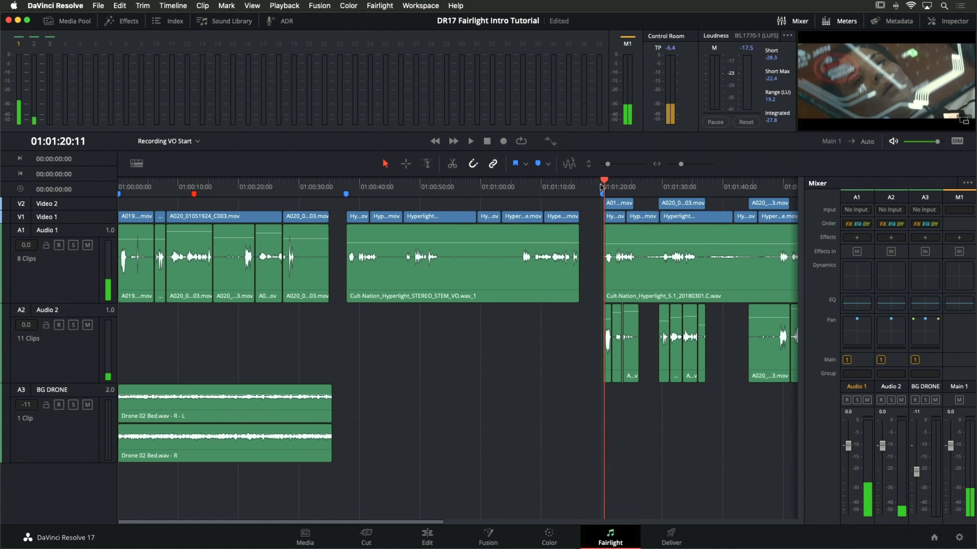
{"action": "left_click", "coordinate": [616, 264]}
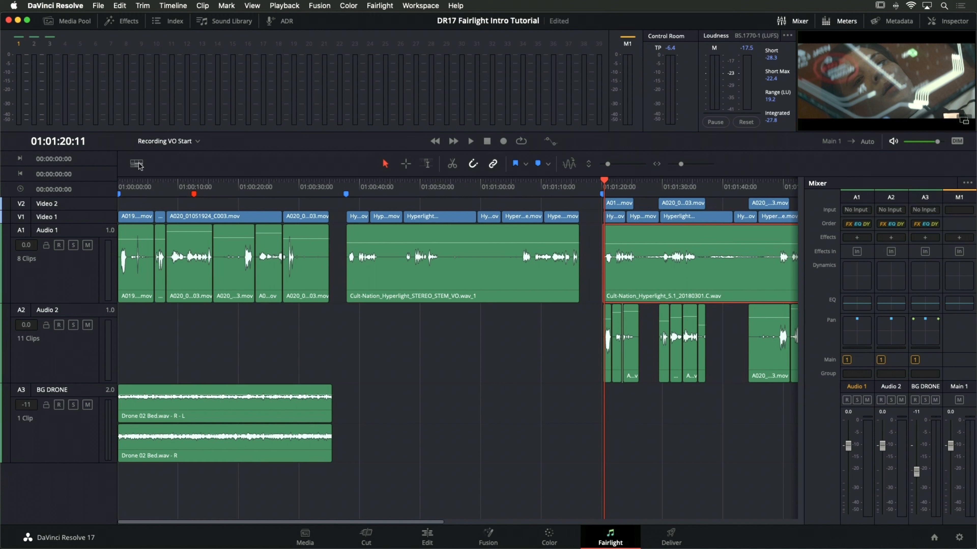
Show the Drone FX bin in the media pool and audition its first ambient space drone clip
{"action": "left_click", "coordinate": [68, 23]}
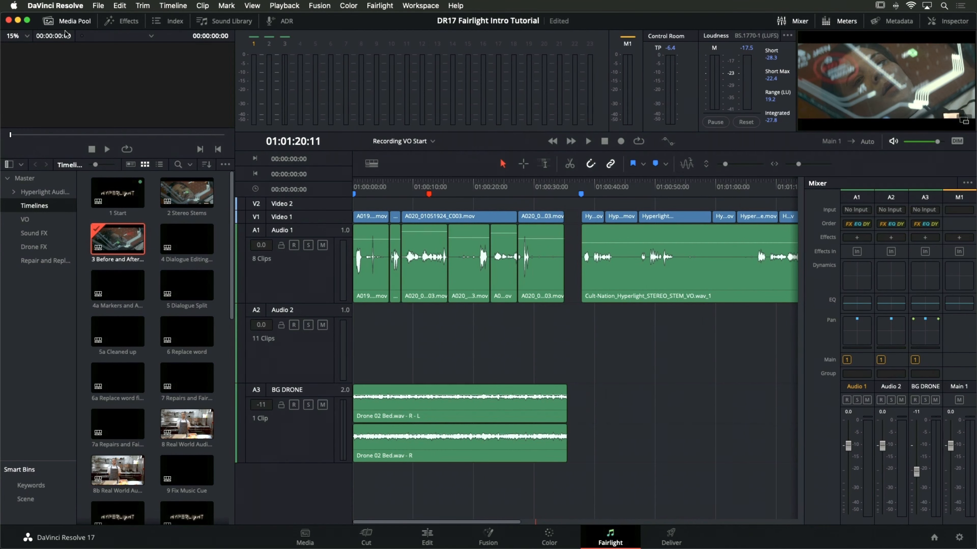
{"action": "left_click", "coordinate": [34, 247]}
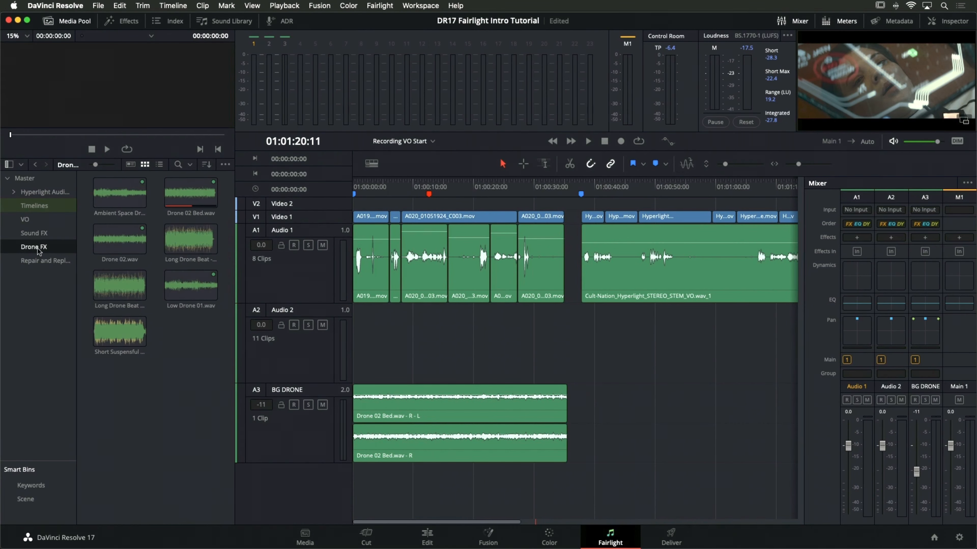
{"action": "left_click", "coordinate": [113, 198]}
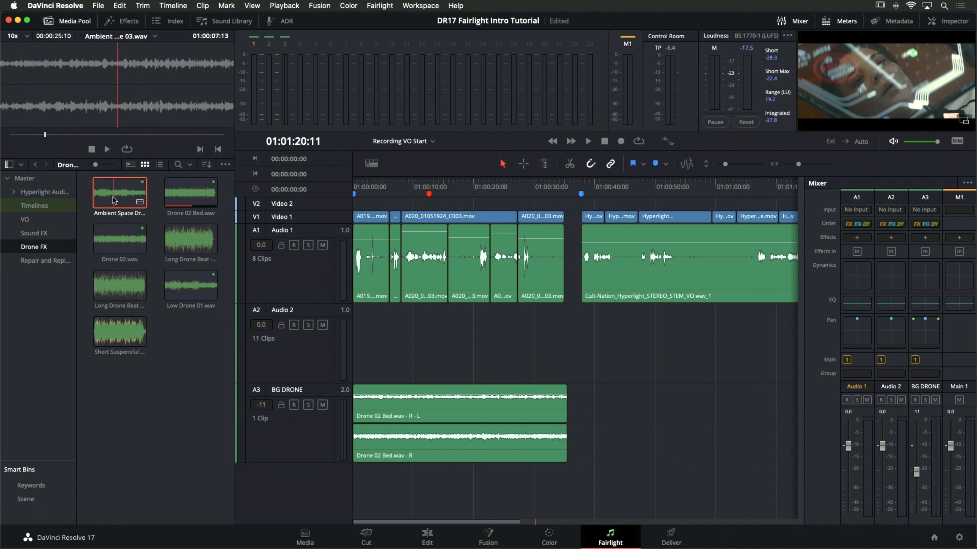
{"action": "key", "text": "space"}
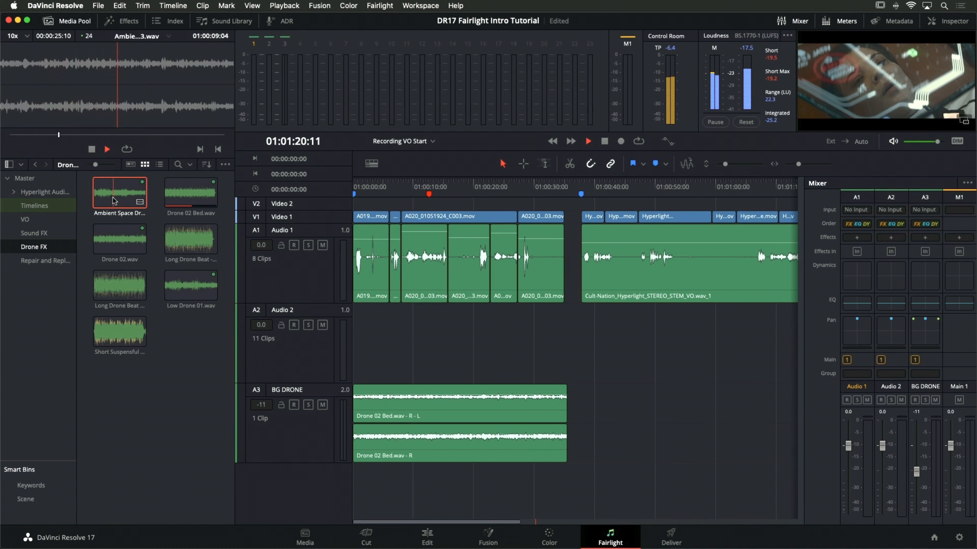
{"action": "key", "text": "space"}
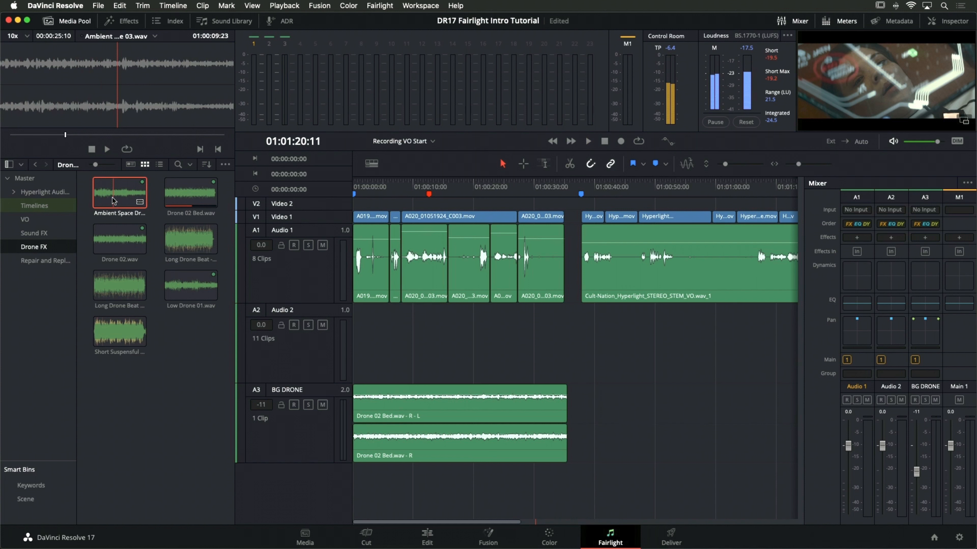
Audition Drone 02.wav and the 6ch Long Drone Beat clip from the Drone FX bin
{"action": "left_click", "coordinate": [109, 247]}
{"action": "key", "text": "space"}
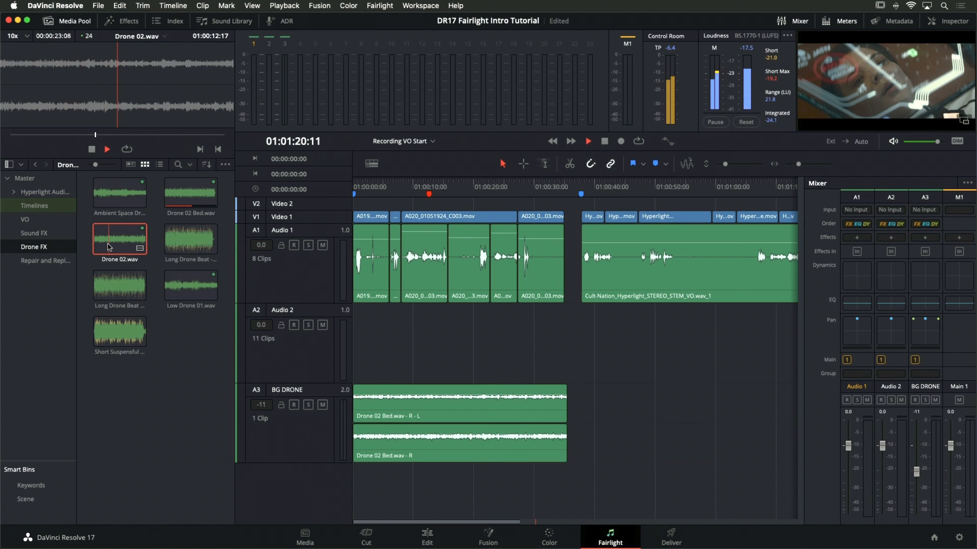
{"action": "left_click", "coordinate": [181, 247]}
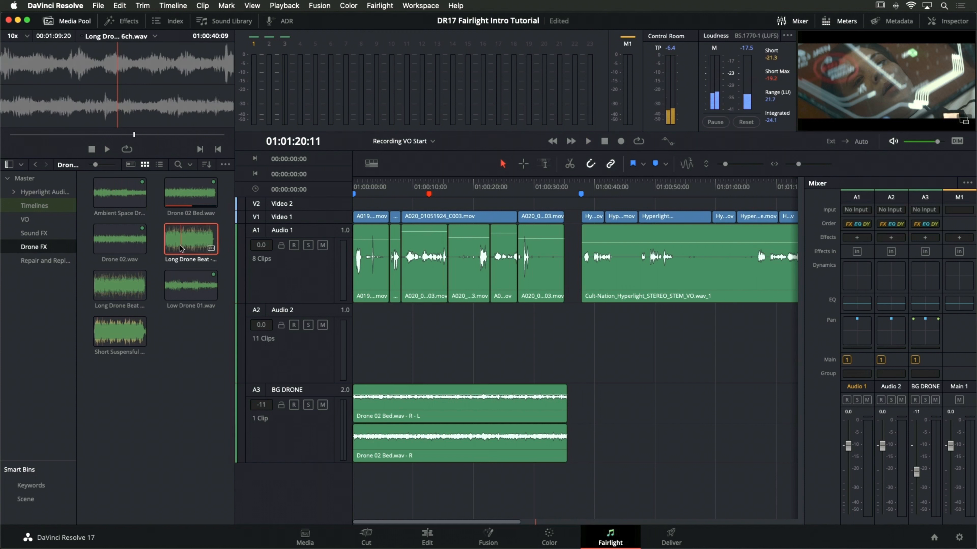
{"action": "key", "text": "space"}
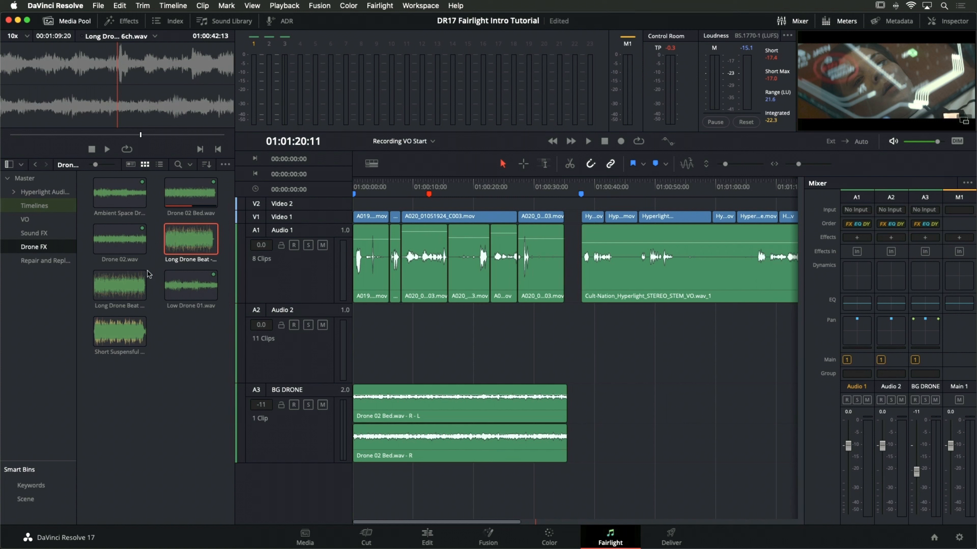
Reduce the track heights and select Low Drone 01.wav, Long Drone Beat 2ch.wav and Drone 02.wav together in the Drone FX bin
{"action": "scroll", "coordinate": [313, 362], "scroll_direction": "down", "scroll_amount": 3}
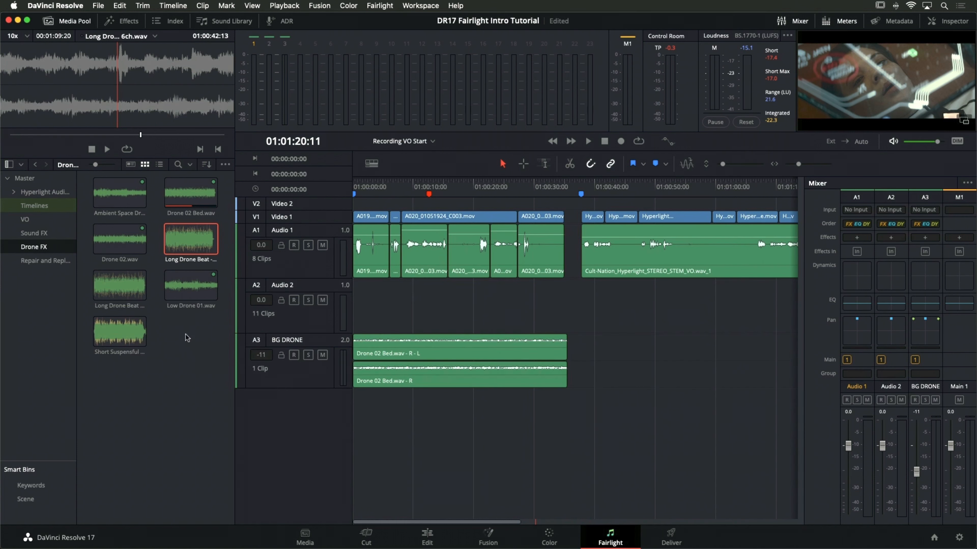
{"action": "left_click", "coordinate": [194, 288]}
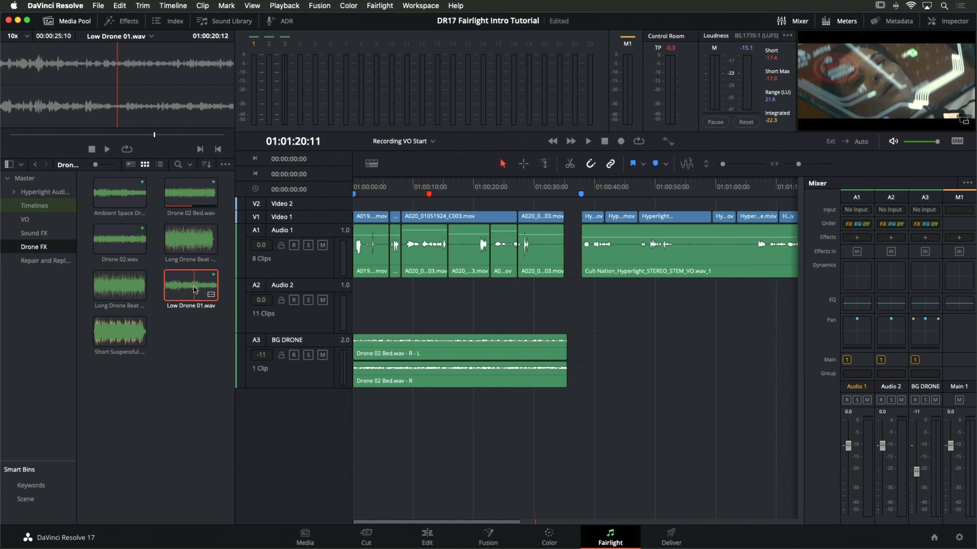
{"action": "left_click", "coordinate": [127, 287], "text": "super"}
{"action": "left_click", "coordinate": [125, 249], "text": "super"}
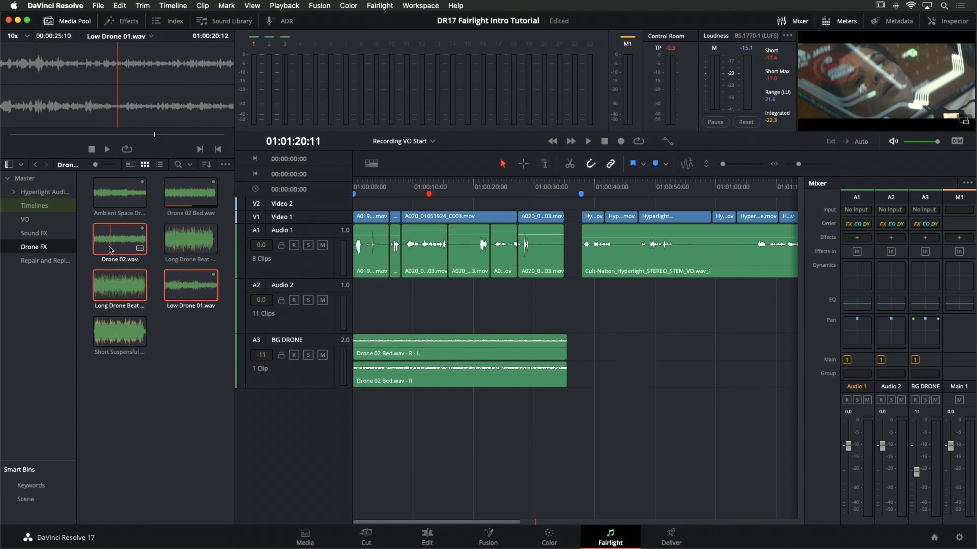
Add the three selected drone clips end to end on one new track below BG DRONE, and undo the addition
{"action": "left_click_drag", "start_coordinate": [110, 250], "coordinate": [387, 430]}
{"action": "left_click", "coordinate": [459, 433]}
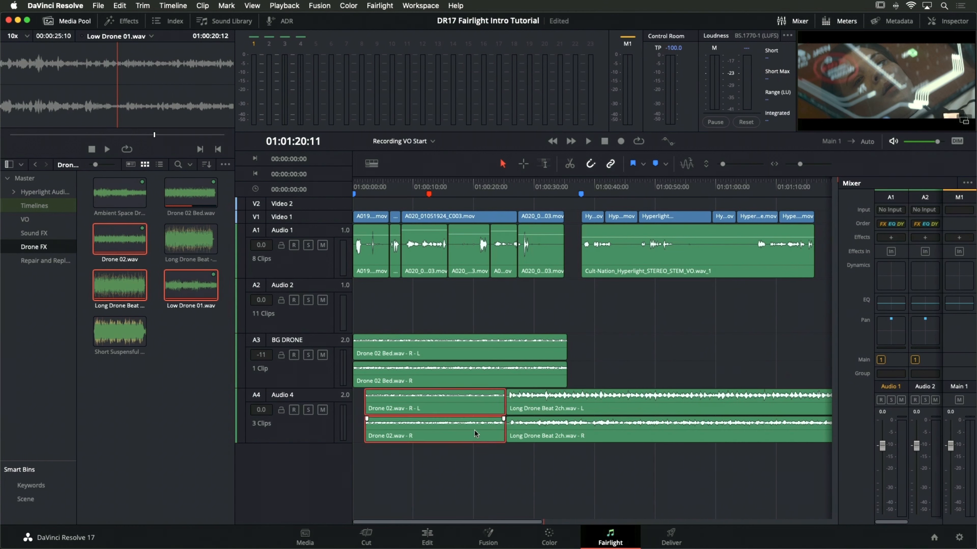
{"action": "left_click", "coordinate": [570, 434]}
{"action": "key", "text": "super+minus"}
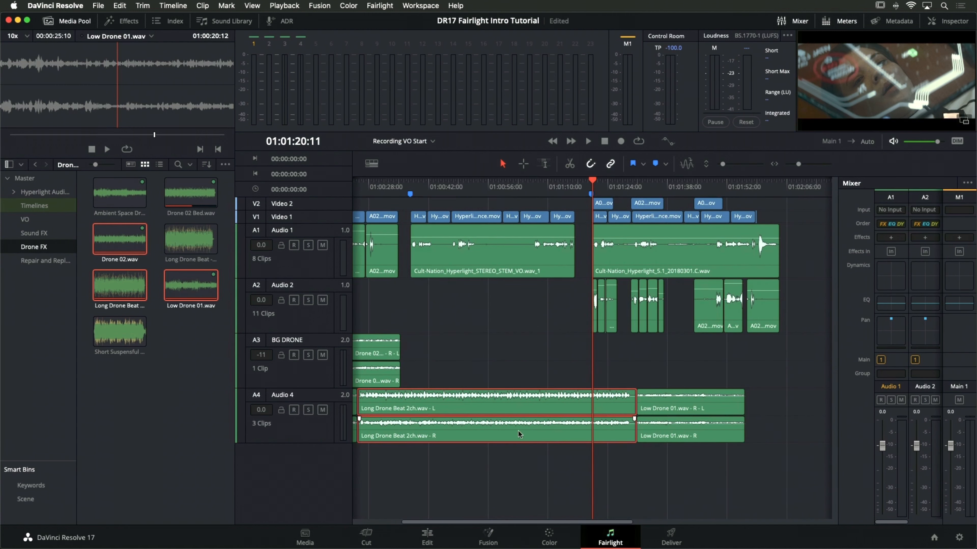
{"action": "key", "text": "super+minus"}
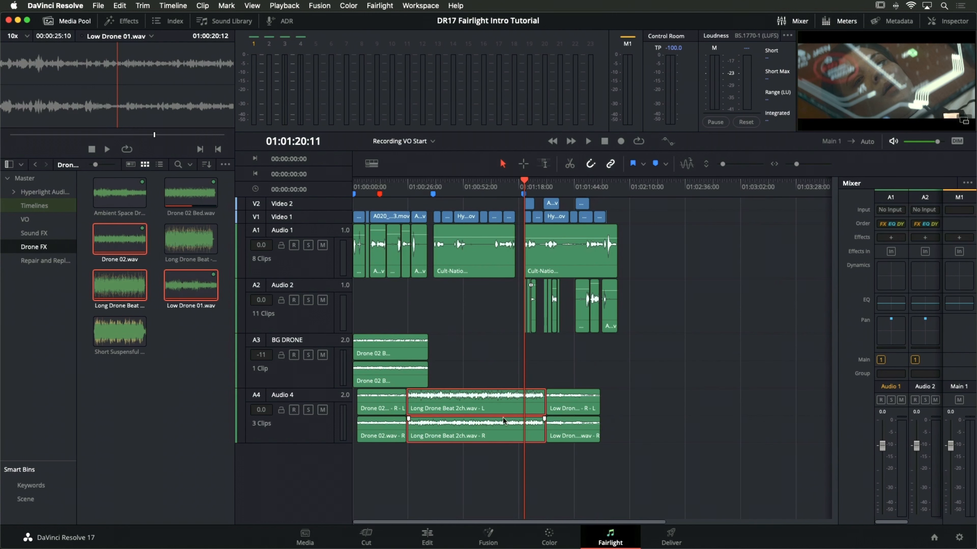
{"action": "key", "text": "super+z"}
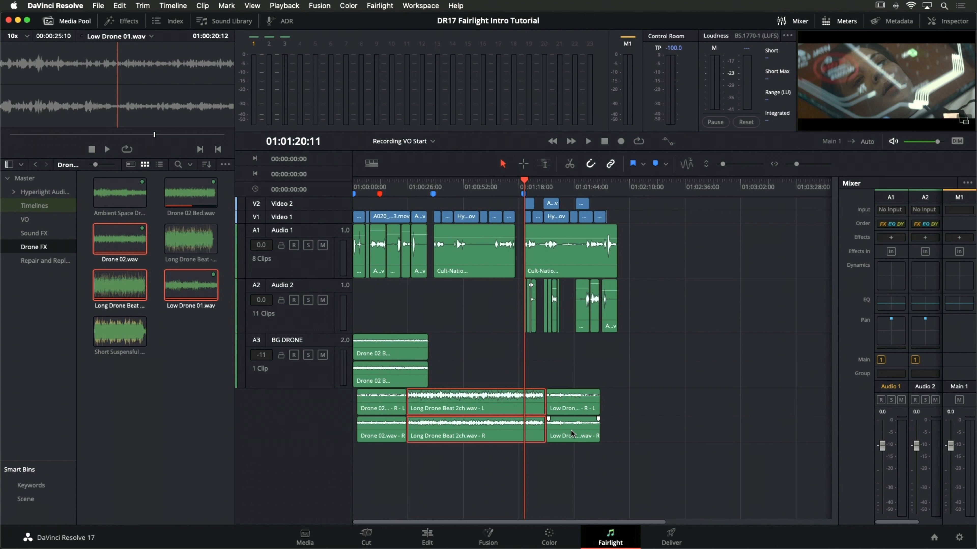
{"action": "key", "text": "super+equal"}
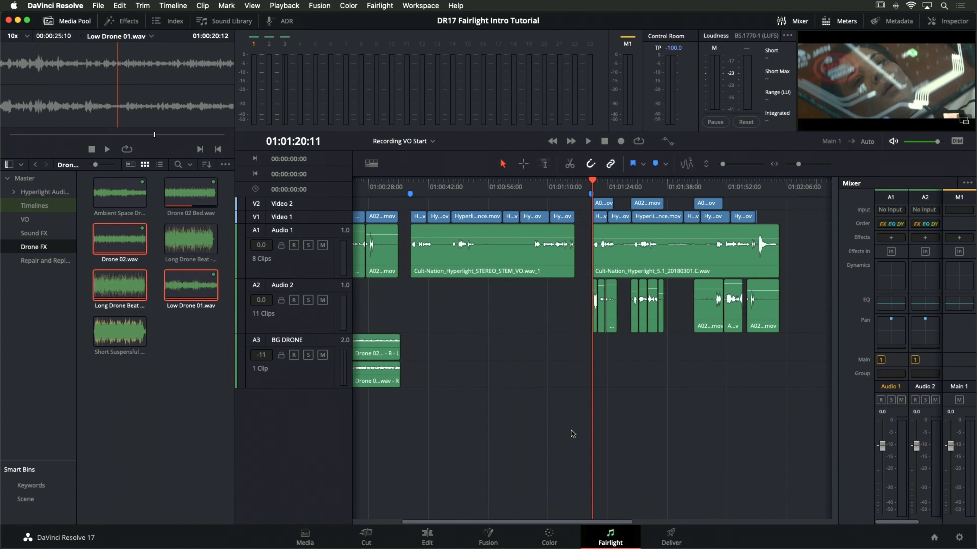
Stack the three selected drone clips on separate new tracks below BG DRONE, all starting at 01:00:00:00, and shrink the track heights
{"action": "key", "text": "Home"}
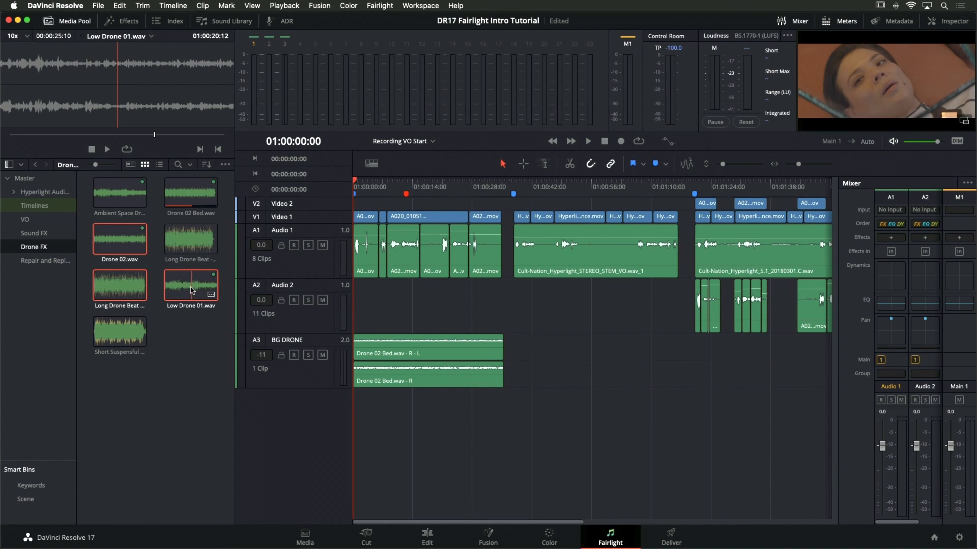
{"action": "left_click_drag", "start_coordinate": [191, 287], "coordinate": [345, 420]}
{"action": "scroll", "coordinate": [297, 413], "scroll_direction": "down", "scroll_amount": 1}
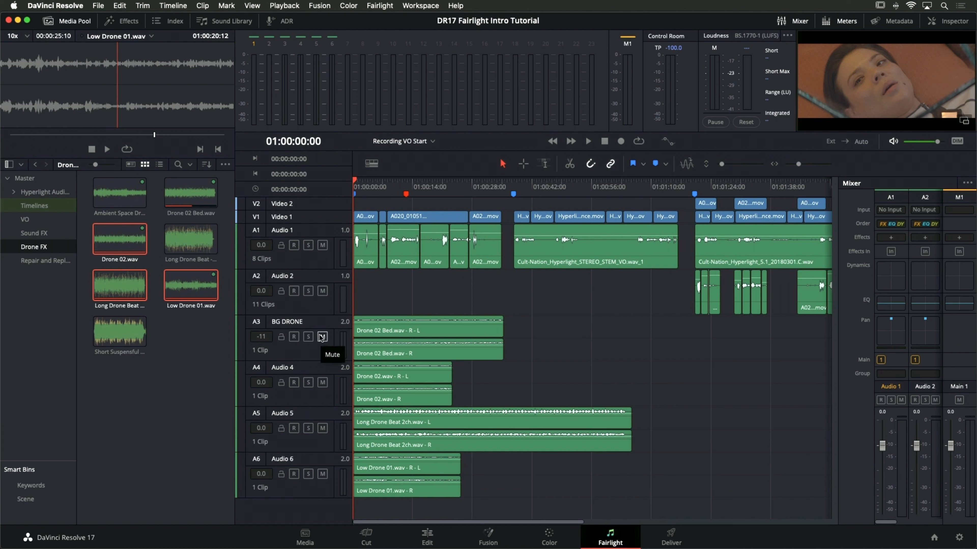
Mute audio tracks A1 to A5, leaving only Audio 6 with Low Drone 01.wav unmuted
{"action": "left_click", "coordinate": [322, 245]}
{"action": "left_click_drag", "start_coordinate": [322, 291], "coordinate": [322, 488]}
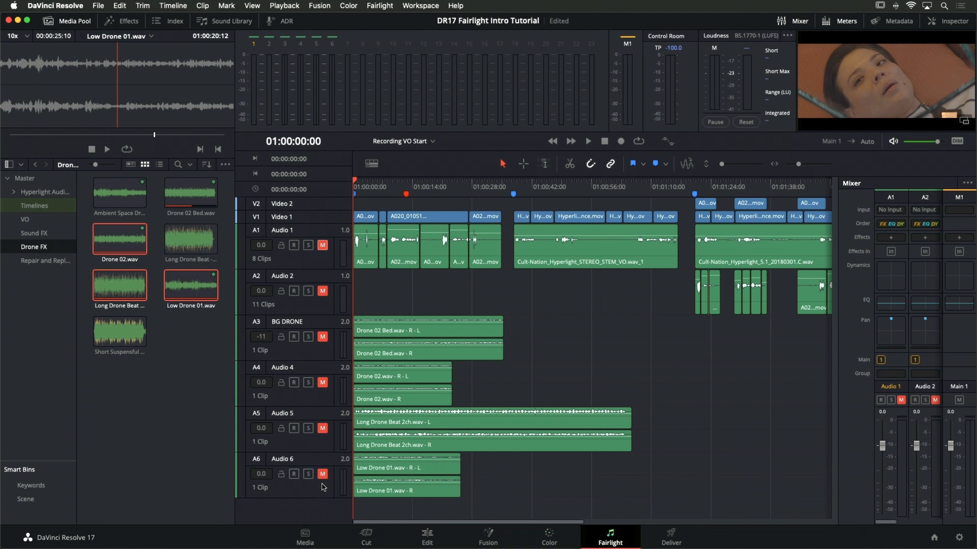
{"action": "left_click", "coordinate": [323, 475]}
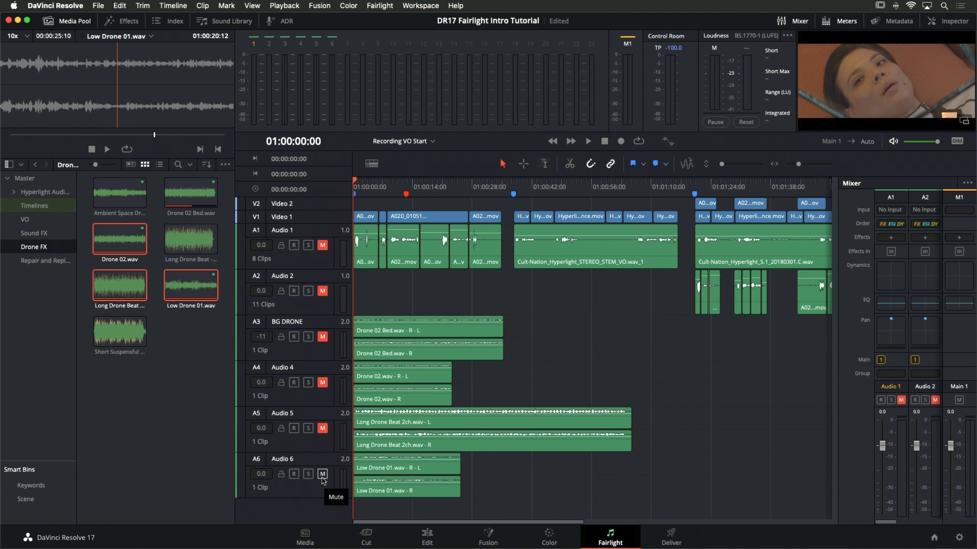
Play the low drone on Audio 6 alone from the timeline start for a few seconds
{"action": "key", "text": "space"}
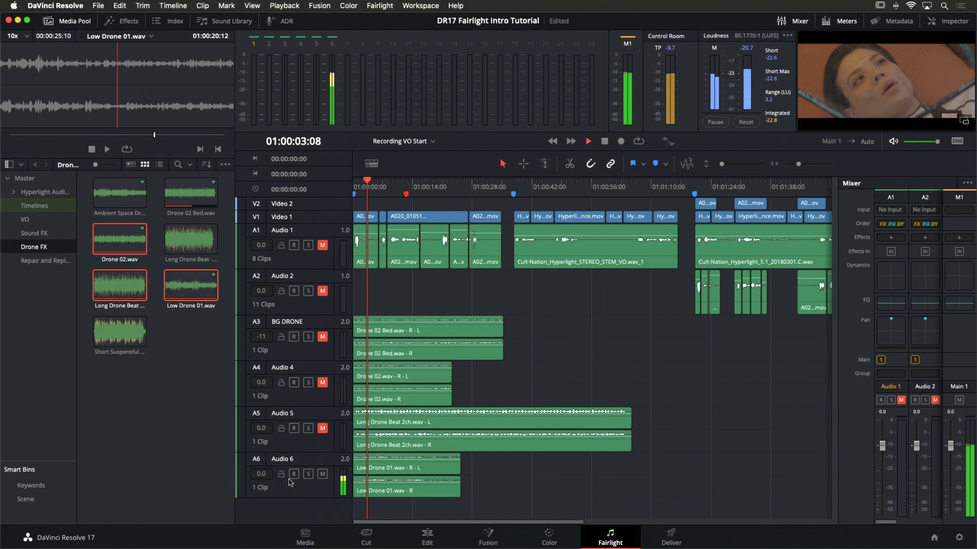
{"action": "key", "text": "space"}
{"action": "left_click_drag", "start_coordinate": [376, 483], "coordinate": [376, 482]}
Unmute Audio 5 and play Long Drone Beat 2ch.wav layered with the low drone on Audio 6
{"action": "left_click", "coordinate": [322, 428]}
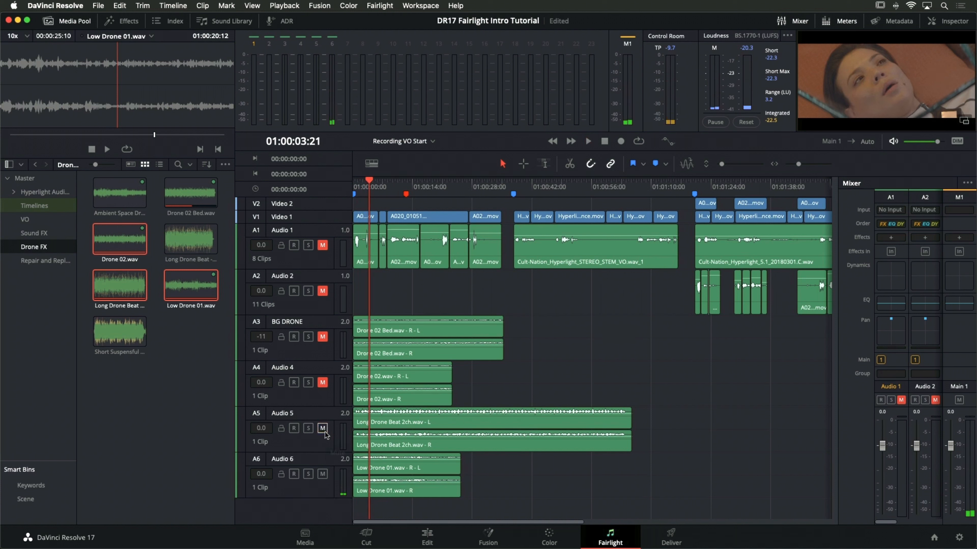
{"action": "key", "text": "space"}
{"action": "left_click_drag", "start_coordinate": [390, 432], "coordinate": [390, 442]}
{"action": "key", "text": "space"}
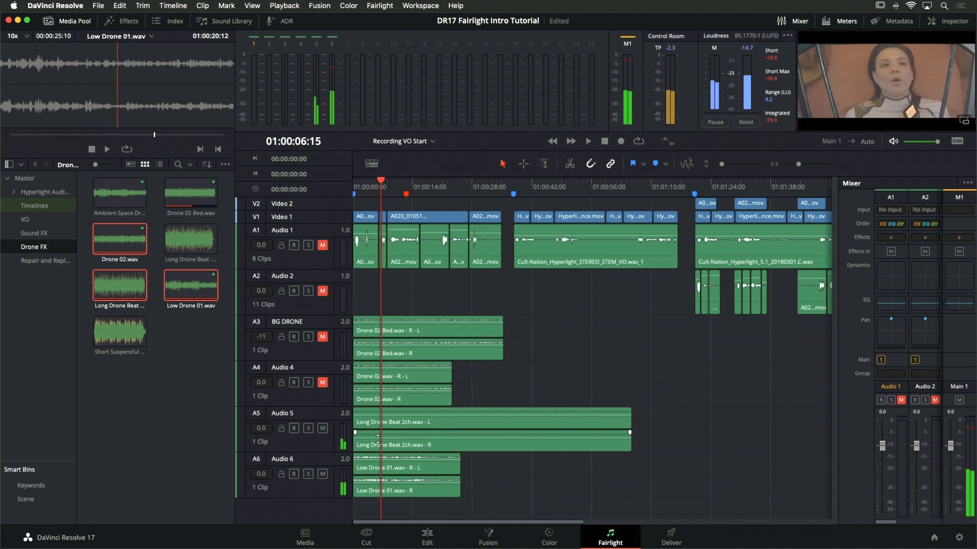
Unmute Audio 4 and play Drone 02.wav layered with the drones on Audio 5 and Audio 6
{"action": "left_click", "coordinate": [322, 383]}
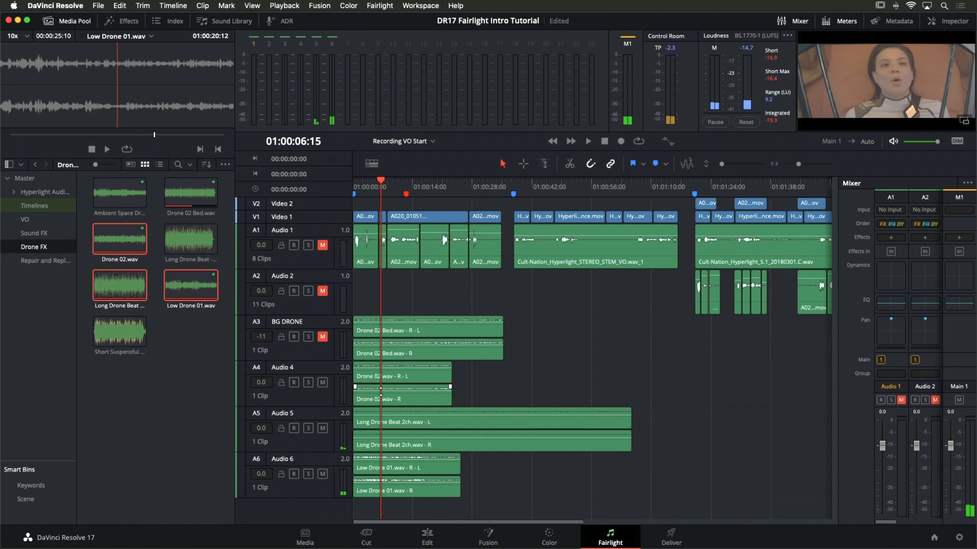
{"action": "left_click_drag", "start_coordinate": [380, 389], "coordinate": [381, 394]}
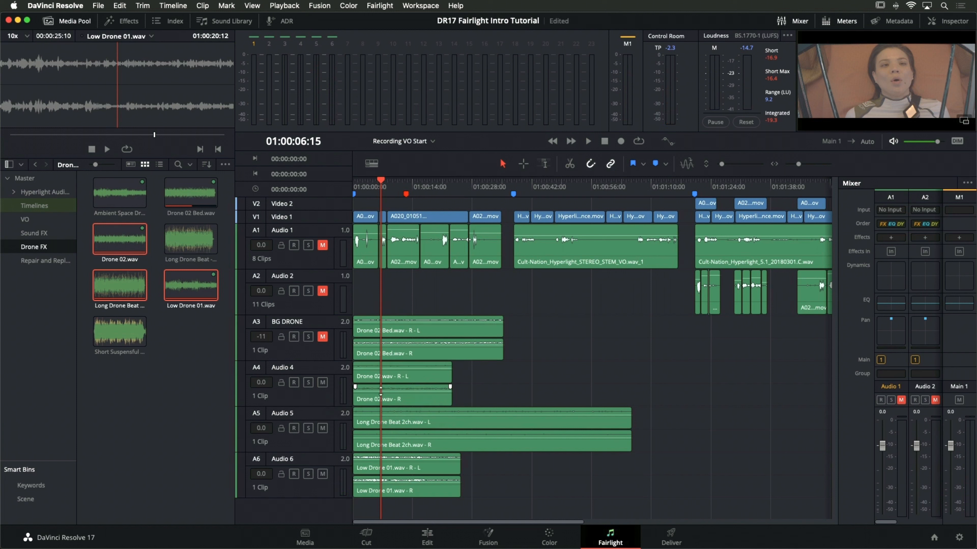
{"action": "key", "text": "space"}
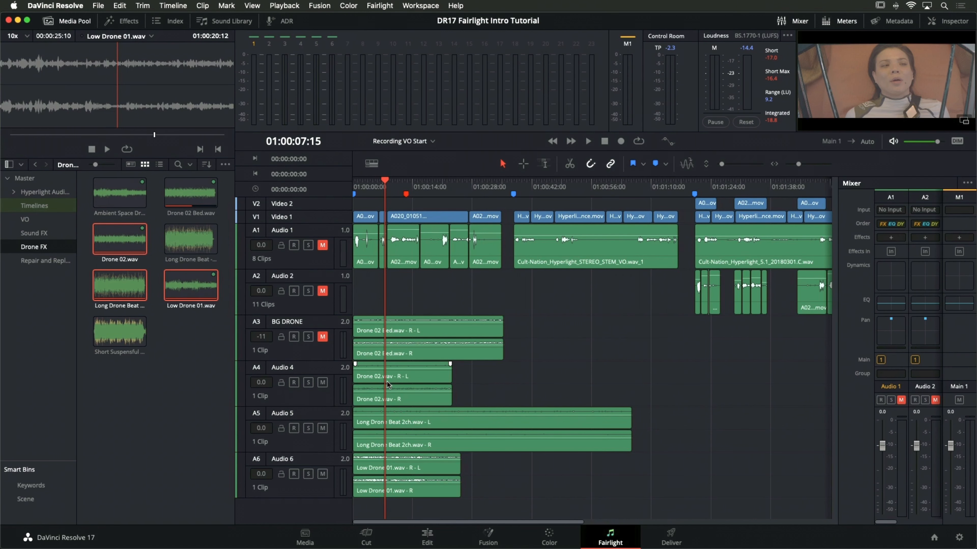
Open the 4 Dialogue Editing Start timeline from the Timelines bin and shrink the track heights so all three audio tracks fit
{"action": "left_click", "coordinate": [34, 207]}
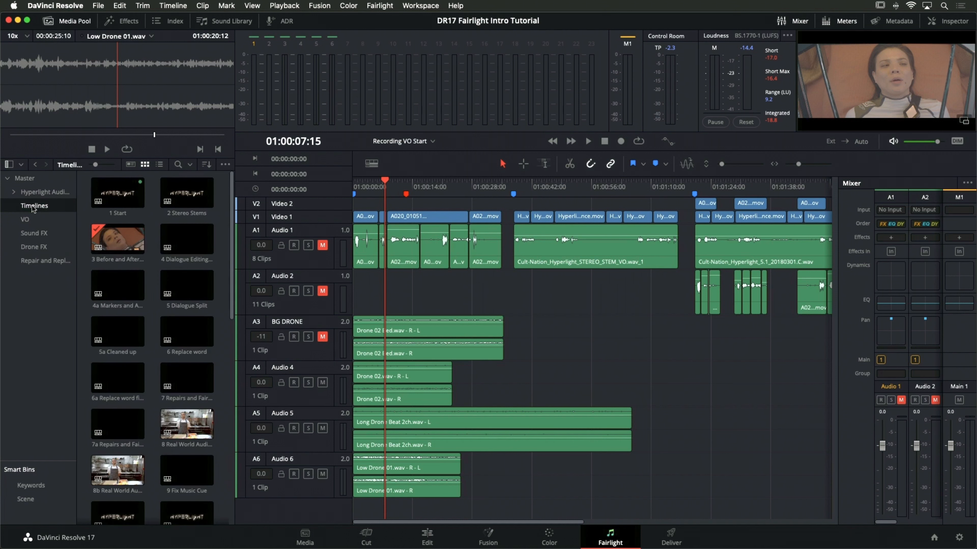
{"action": "double_click", "coordinate": [179, 254]}
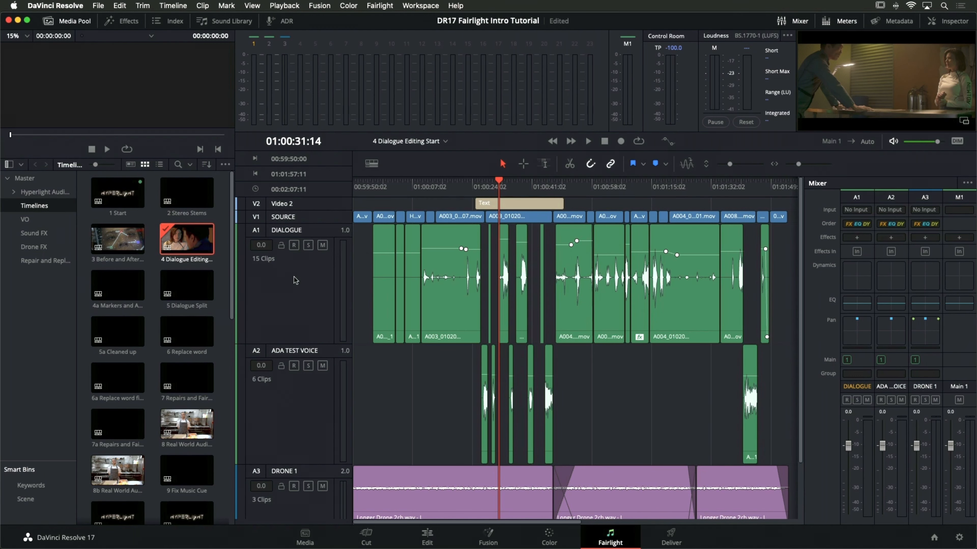
{"action": "left_click", "coordinate": [294, 277]}
{"action": "scroll", "coordinate": [285, 284], "scroll_direction": "up", "scroll_amount": 2}
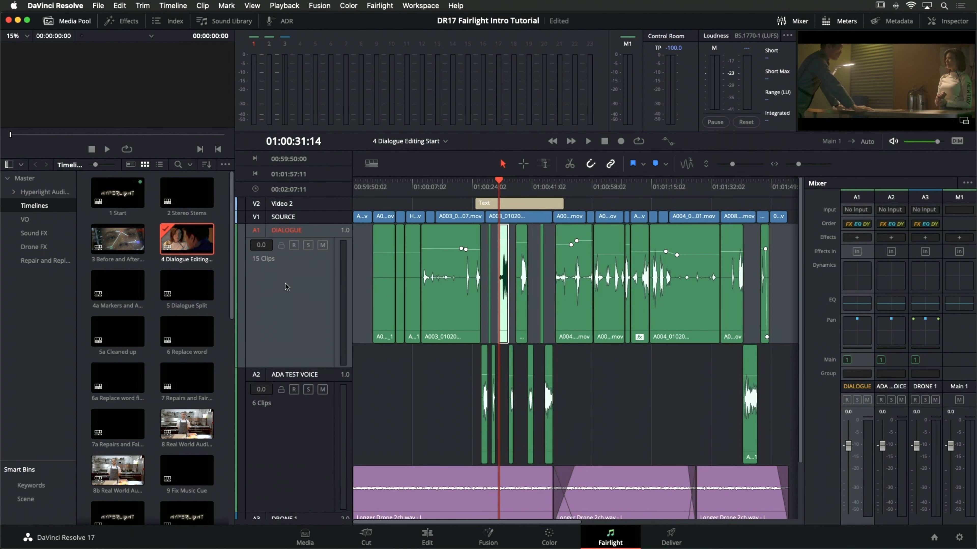
{"action": "scroll", "coordinate": [285, 284], "scroll_direction": "down", "scroll_amount": 5}
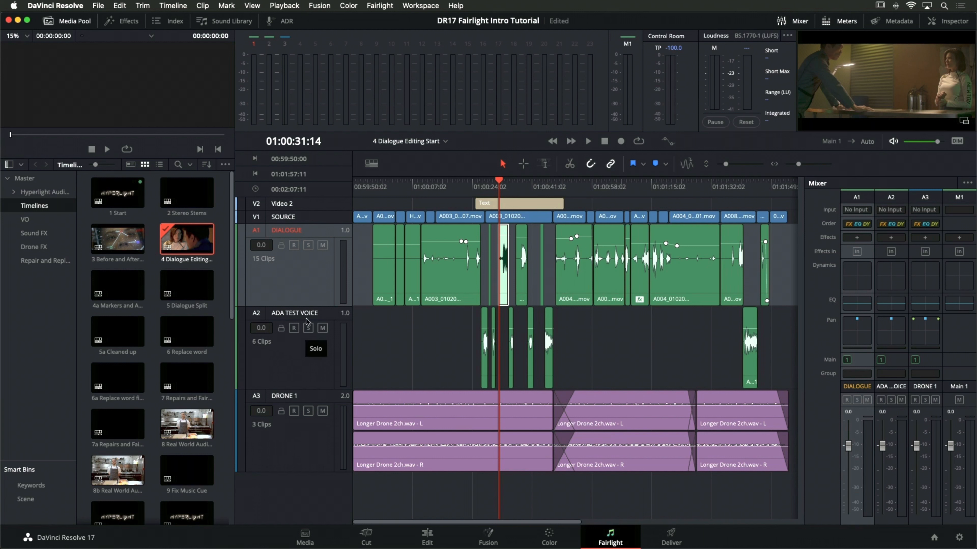
Solo the ADA TEST VOICE track and play it for a few seconds from its first clip
{"action": "left_click", "coordinate": [308, 328]}
{"action": "left_click", "coordinate": [481, 187]}
{"action": "key", "text": "space"}
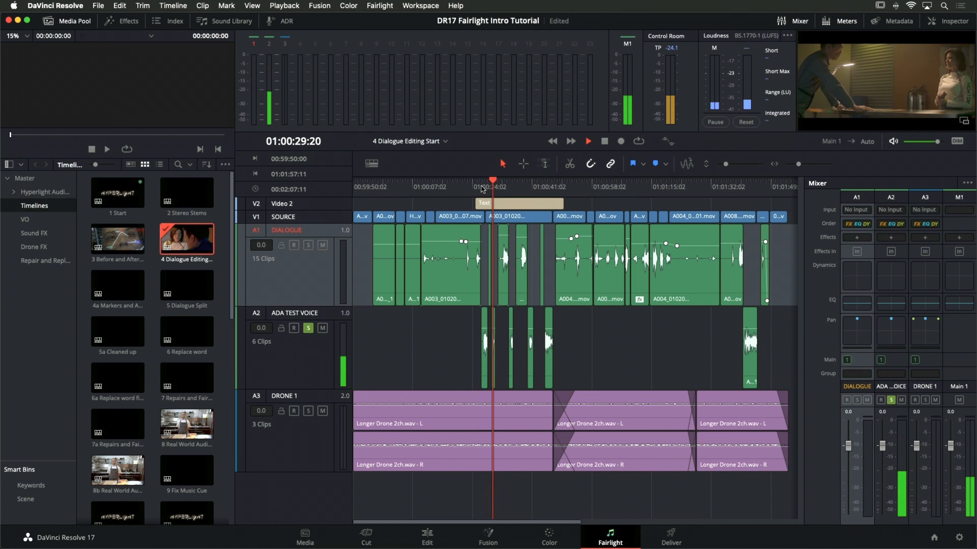
{"action": "key", "text": "space"}
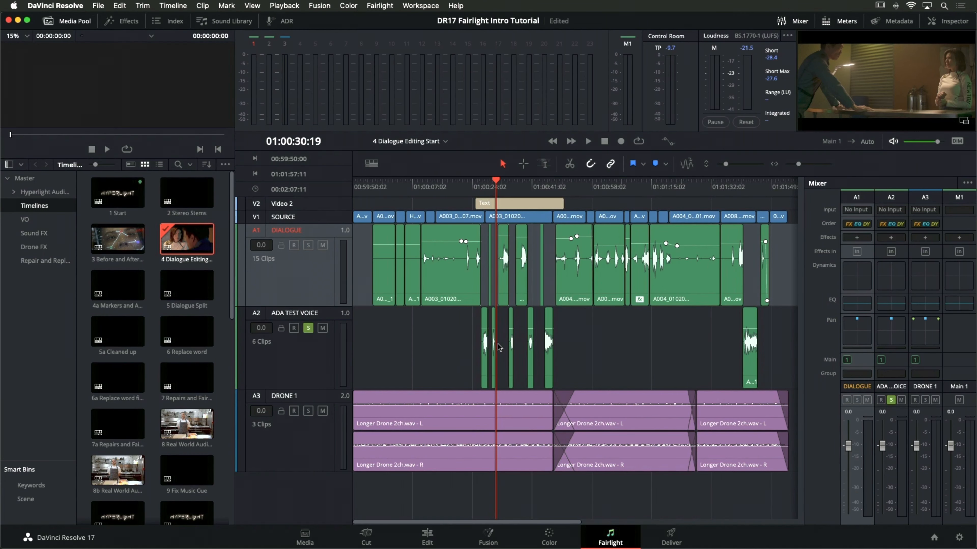
Reduce the audio track heights slightly and hide the video tracks in the timeline view options
{"action": "scroll", "coordinate": [462, 333], "scroll_direction": "down", "scroll_amount": 2}
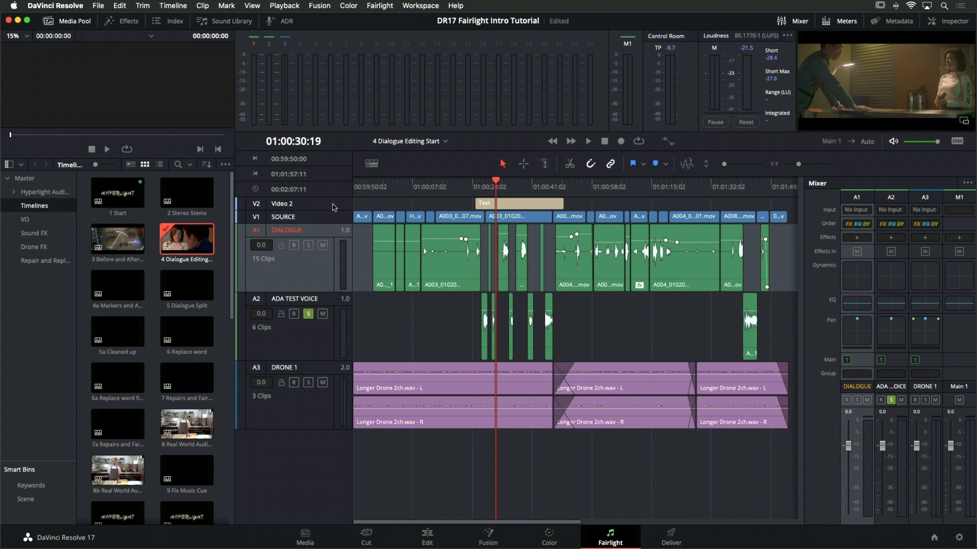
{"action": "left_click", "coordinate": [372, 166]}
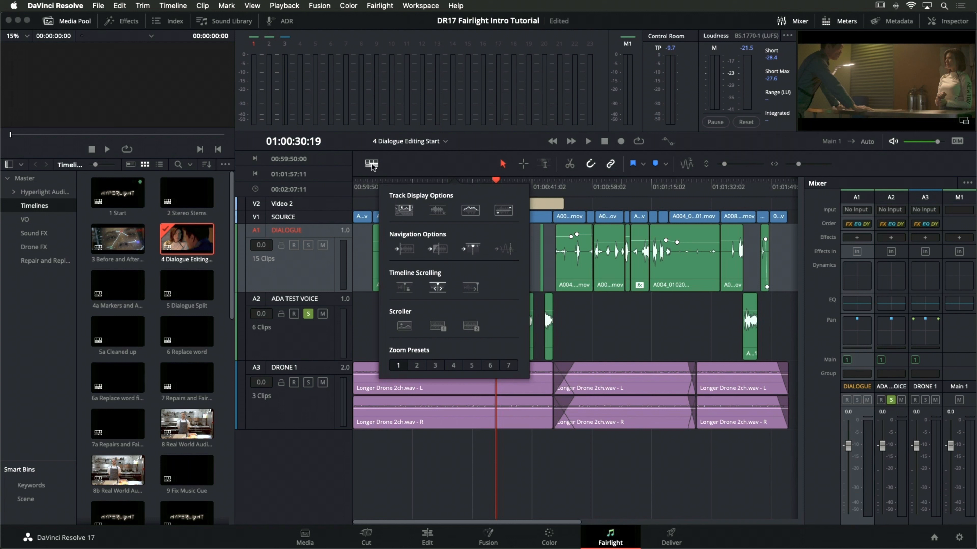
{"action": "left_click", "coordinate": [403, 211]}
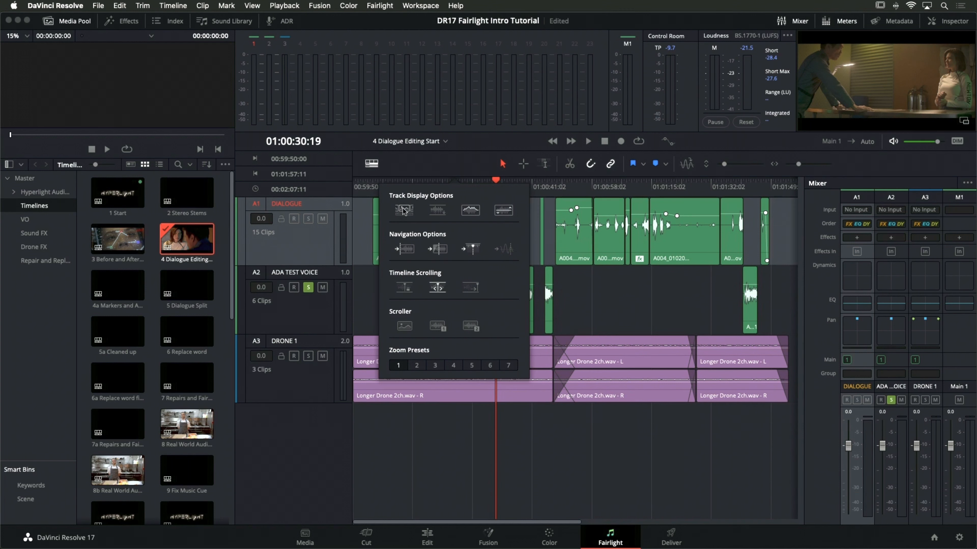
{"action": "left_click", "coordinate": [321, 235]}
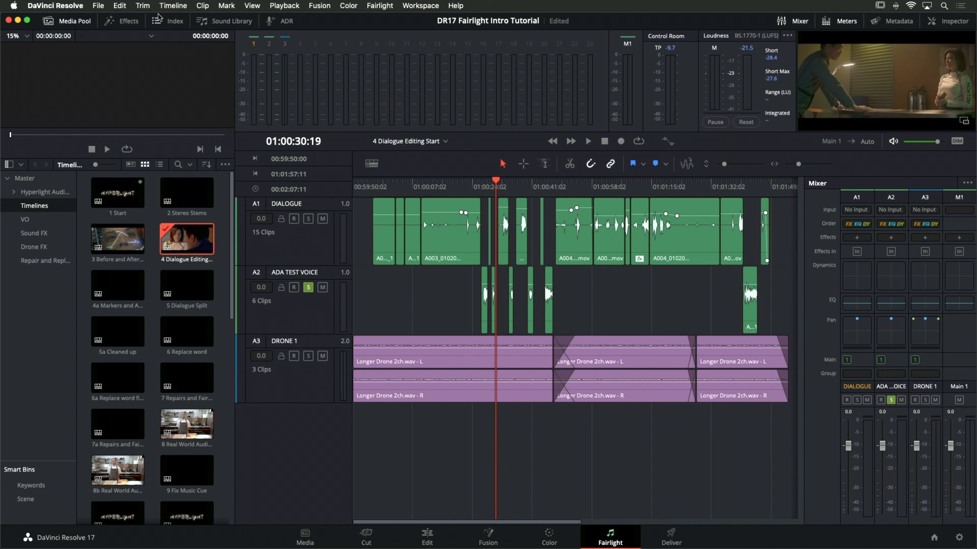
Use the timeline Index tracklist to hide the DIALOGUE and DRONE 1 tracks, leaving ADA TEST VOICE displayed
{"action": "left_click", "coordinate": [177, 24]}
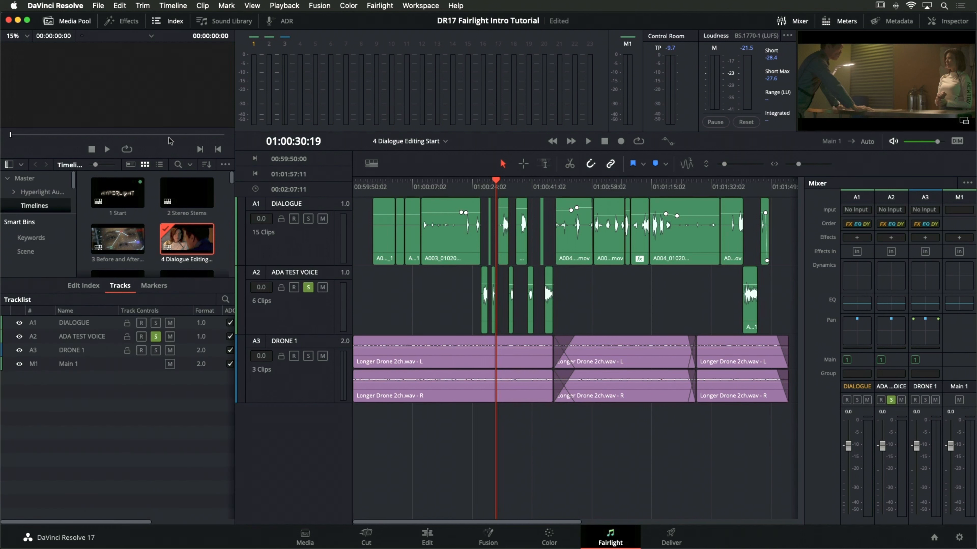
{"action": "left_click", "coordinate": [83, 286]}
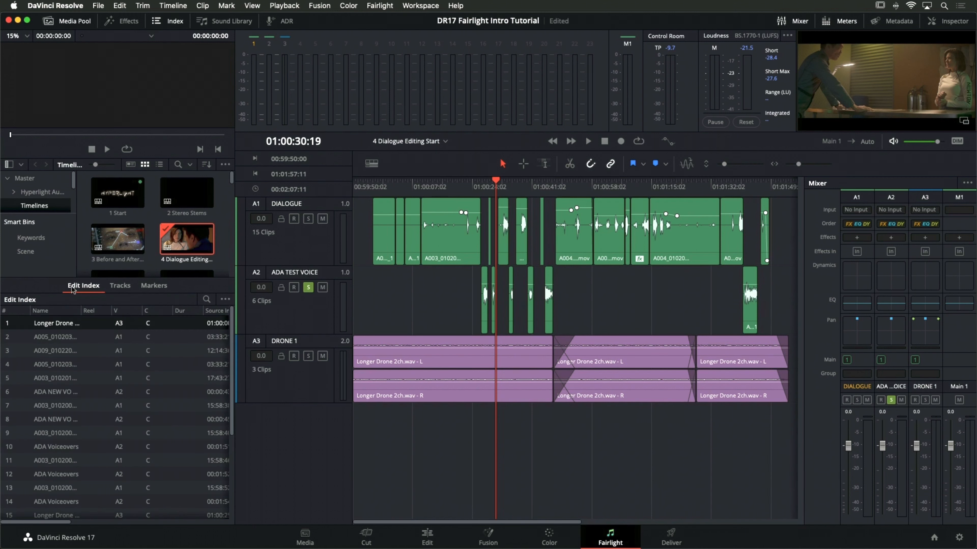
{"action": "left_click", "coordinate": [117, 289]}
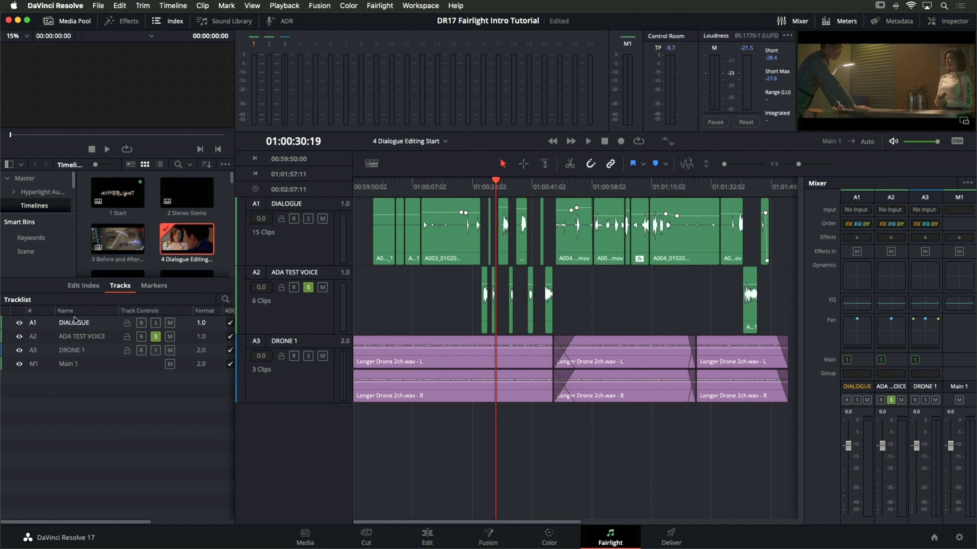
{"action": "left_click", "coordinate": [20, 323]}
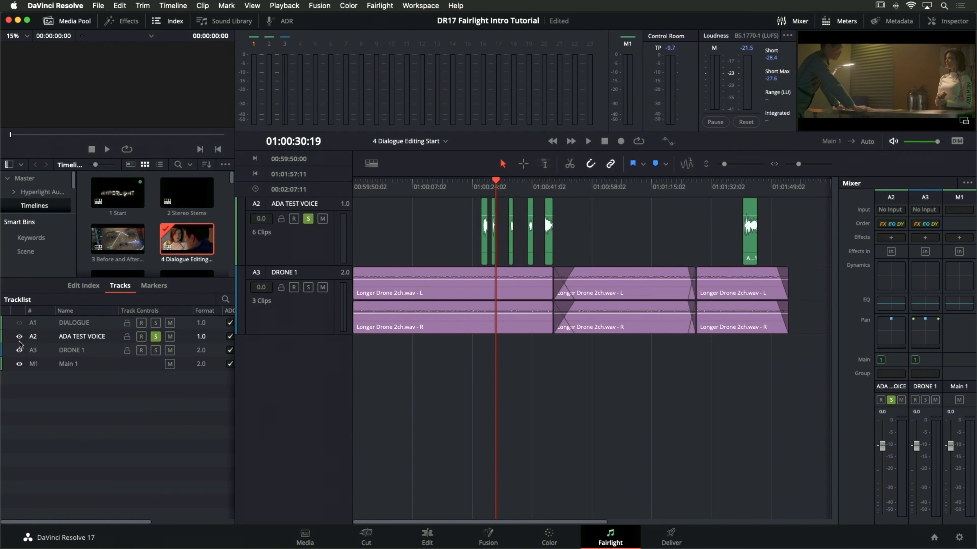
{"action": "left_click", "coordinate": [19, 351]}
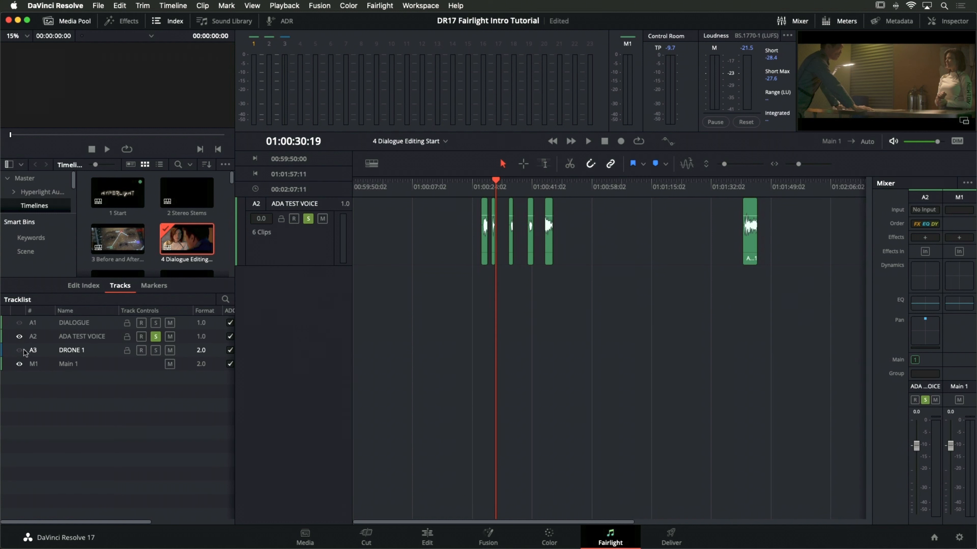
Turn off solo on ADA TEST VOICE and return to the timeline start with its track and clips enlarged
{"action": "left_click", "coordinate": [155, 337]}
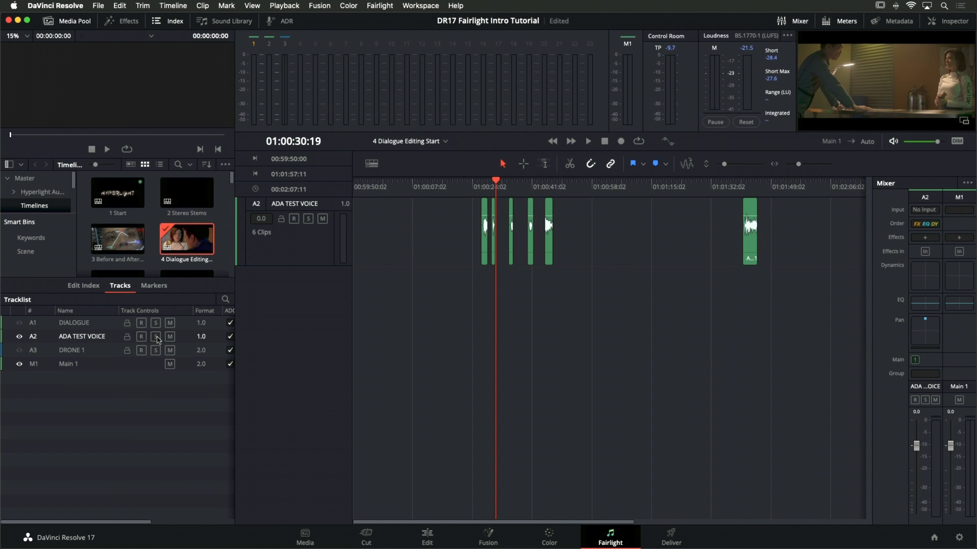
{"action": "scroll", "coordinate": [394, 313], "scroll_direction": "up", "scroll_amount": 5}
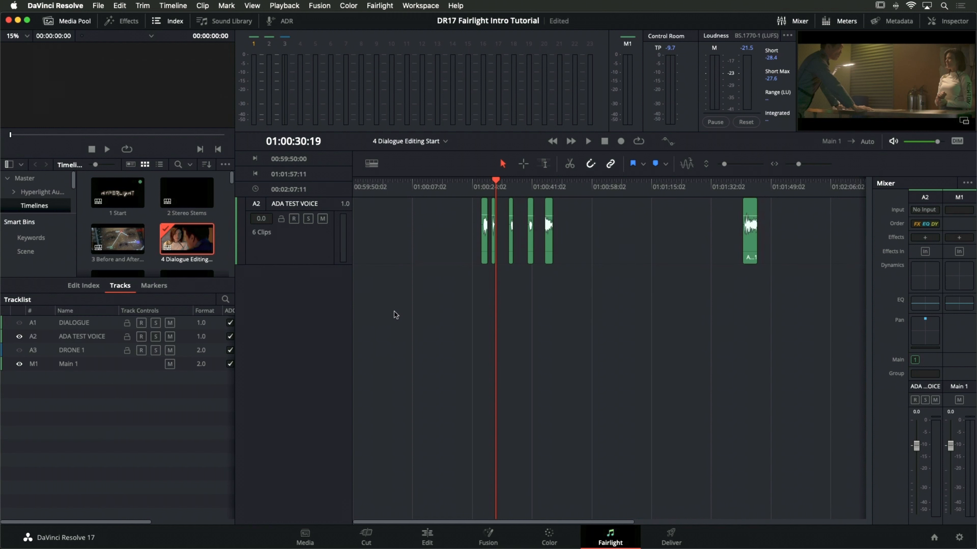
{"action": "scroll", "coordinate": [394, 312], "scroll_direction": "down", "scroll_amount": 3}
{"action": "scroll", "coordinate": [392, 312], "scroll_direction": "up", "scroll_amount": 4}
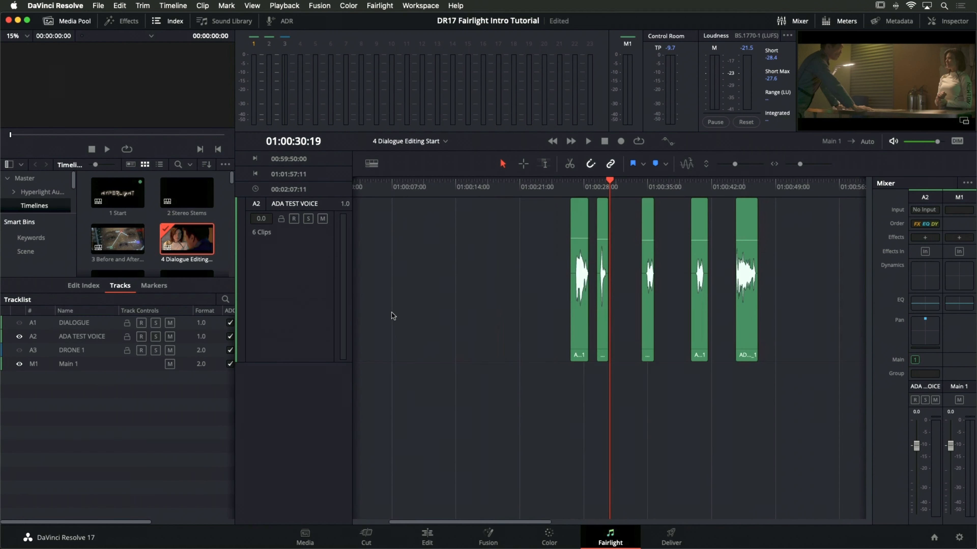
{"action": "key", "text": "Home"}
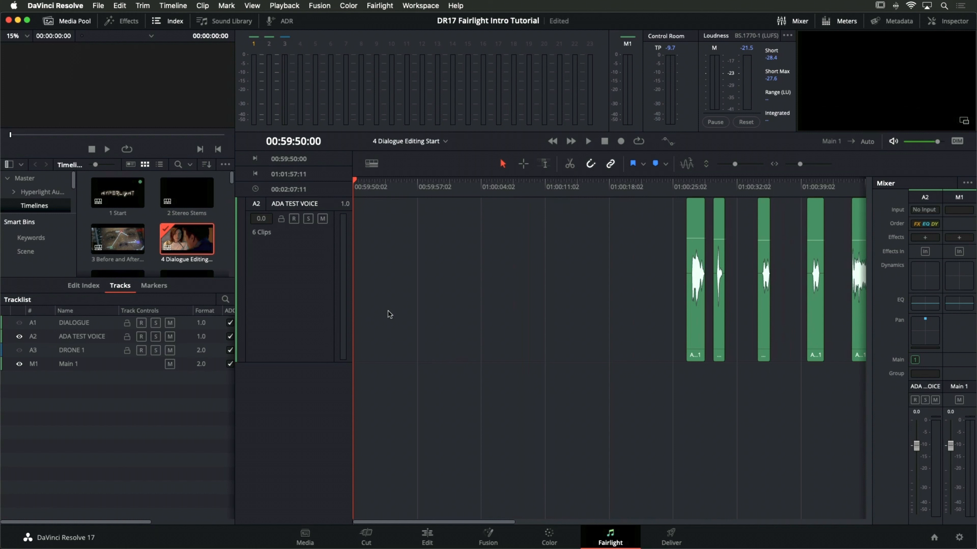
Close the Index, open the VO bin and preview ADA Scratch VO.wav in the source viewer
{"action": "left_click", "coordinate": [175, 21]}
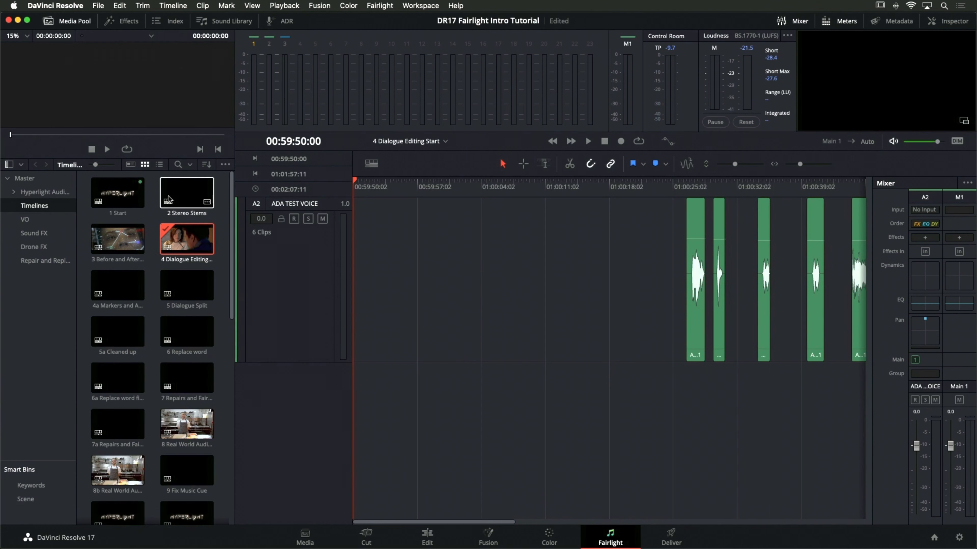
{"action": "left_click", "coordinate": [24, 219]}
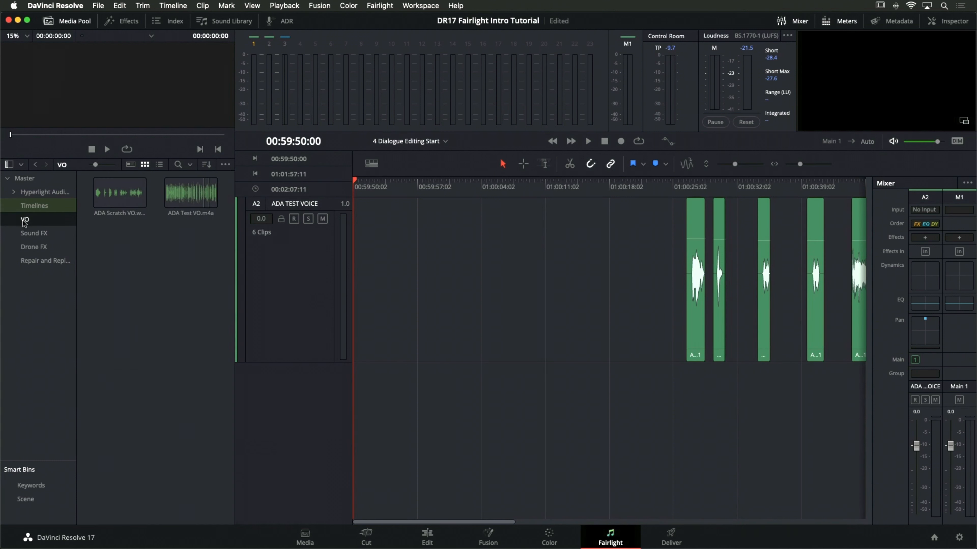
{"action": "left_click", "coordinate": [103, 195]}
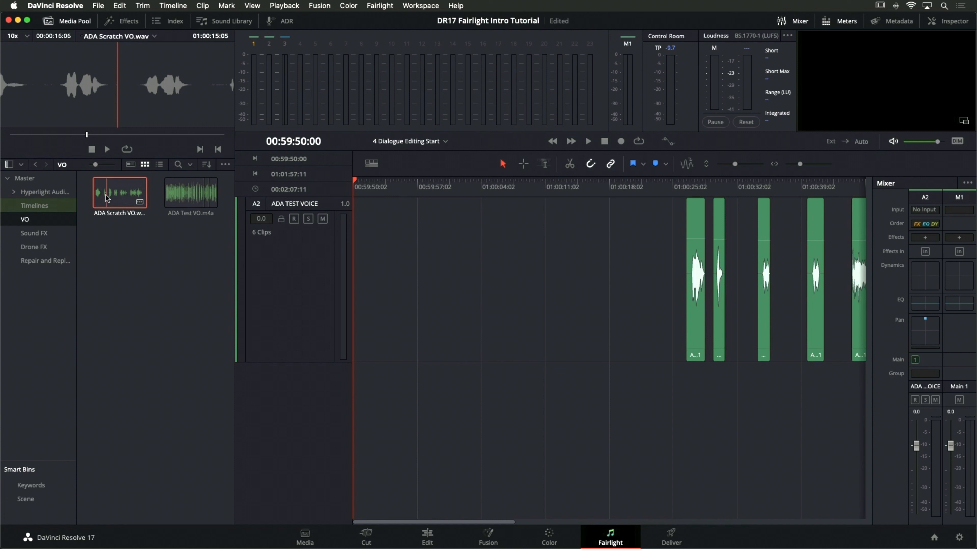
{"action": "key", "text": "space"}
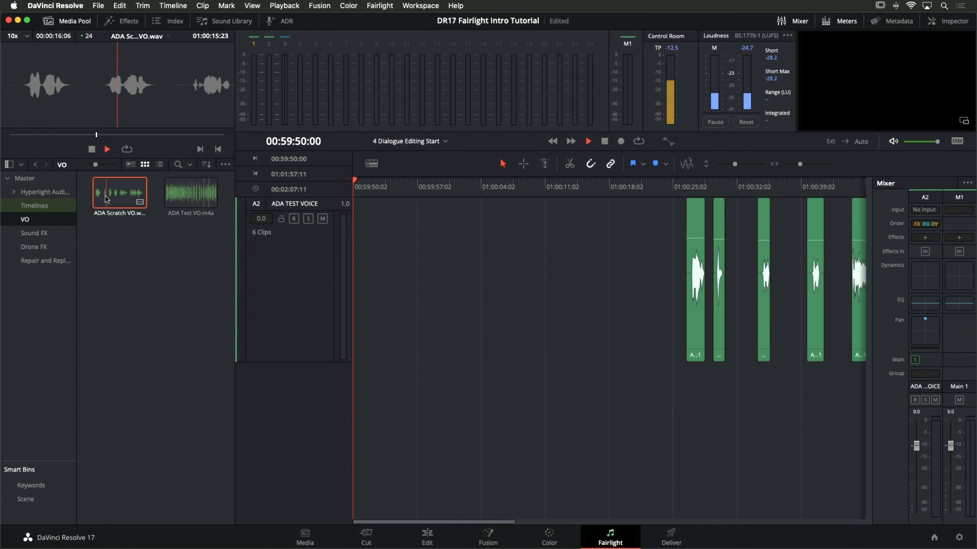
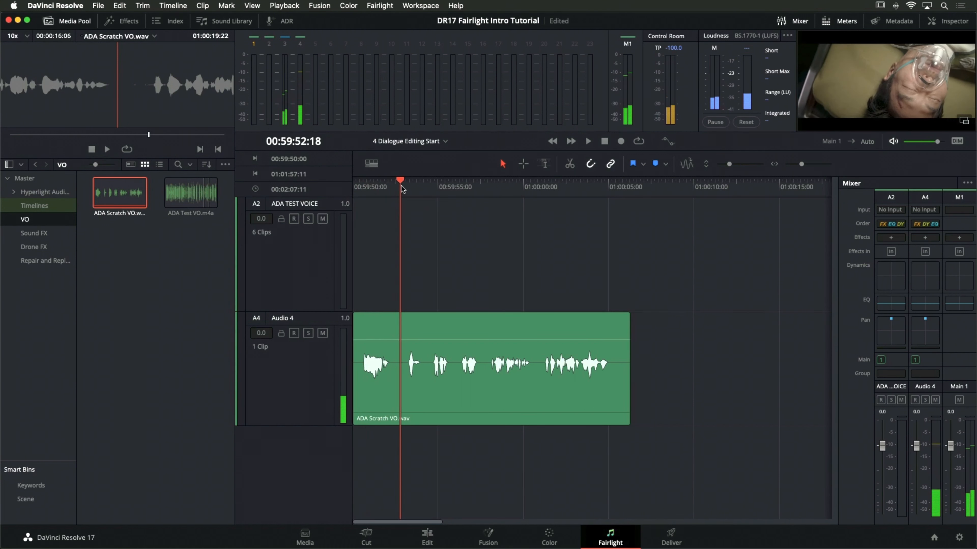
Split ADA Scratch VO.wav on Audio 4 in the pauses between phrases into six clips, making the first cut at 00:59:52:18
{"action": "left_click", "coordinate": [570, 164]}
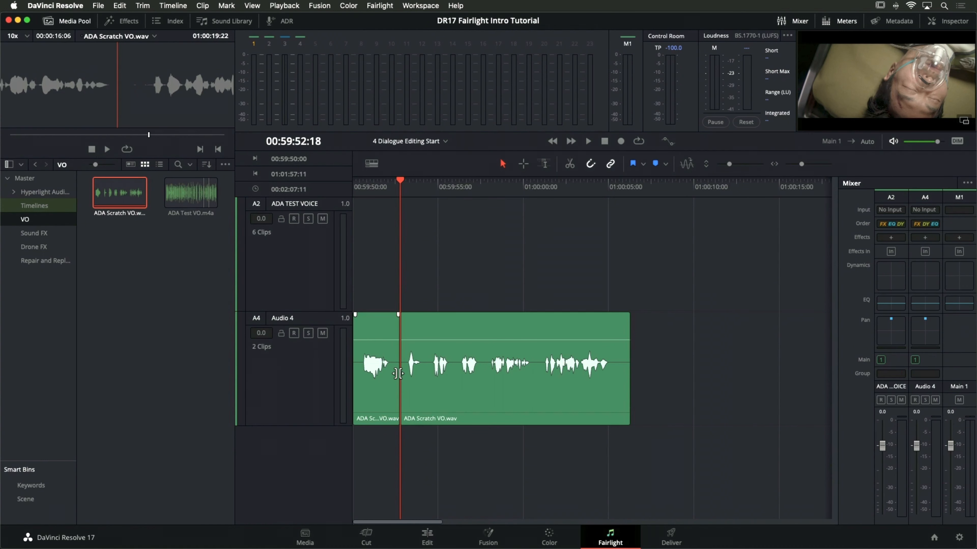
{"action": "left_click", "coordinate": [293, 381]}
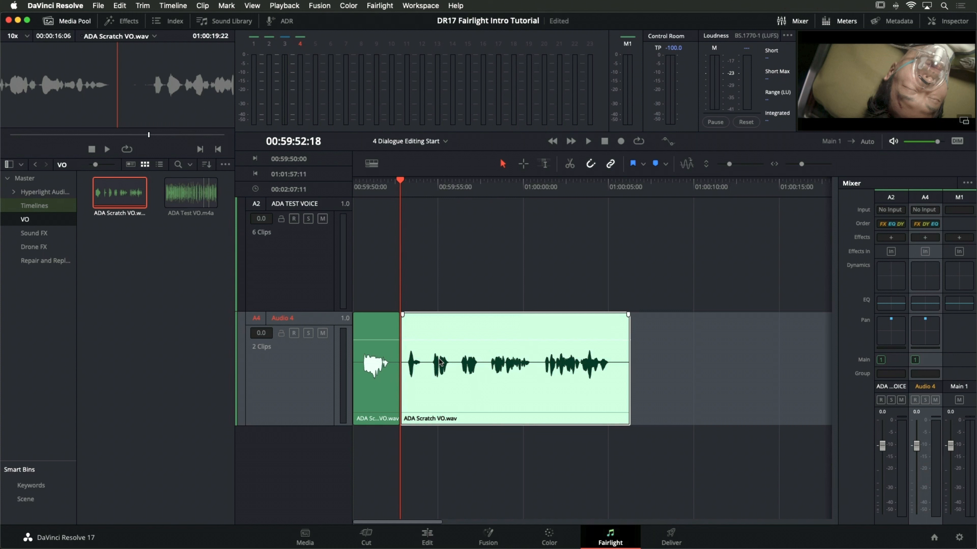
{"action": "key", "text": "space"}
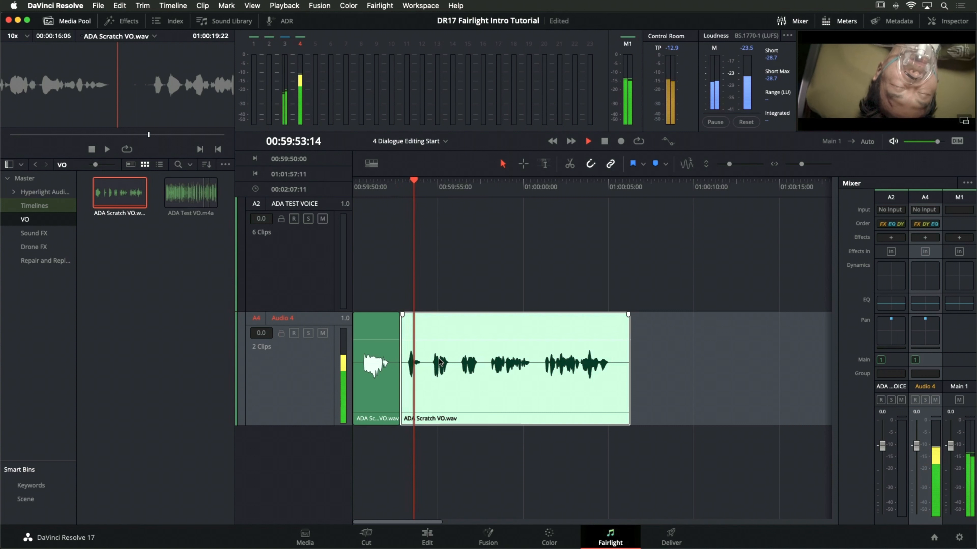
{"action": "key", "text": "super+b"}
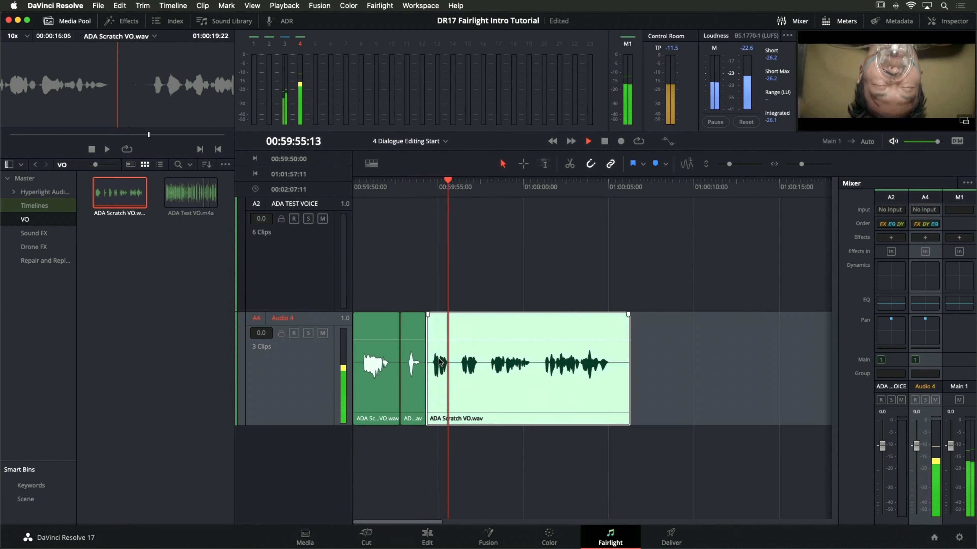
{"action": "key", "text": "super+b"}
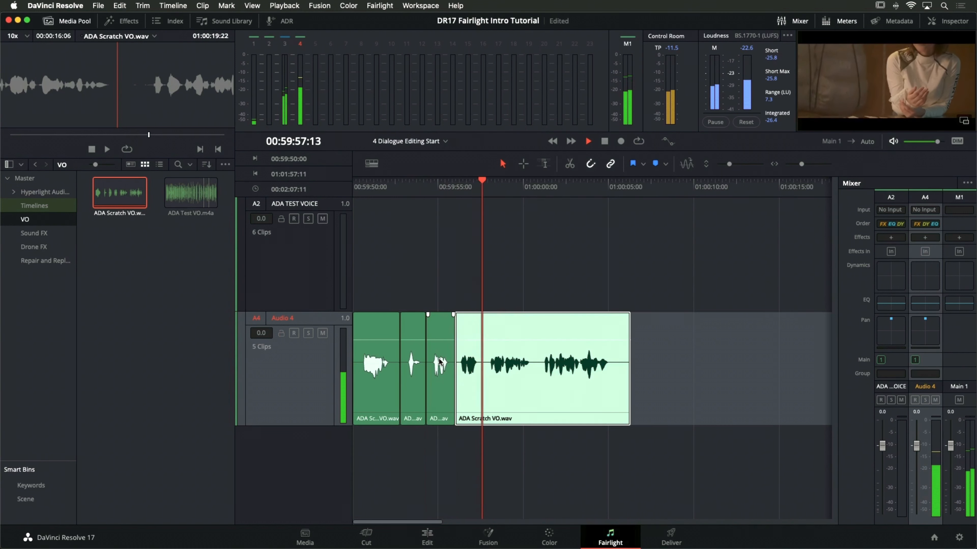
{"action": "key", "text": "super+b"}
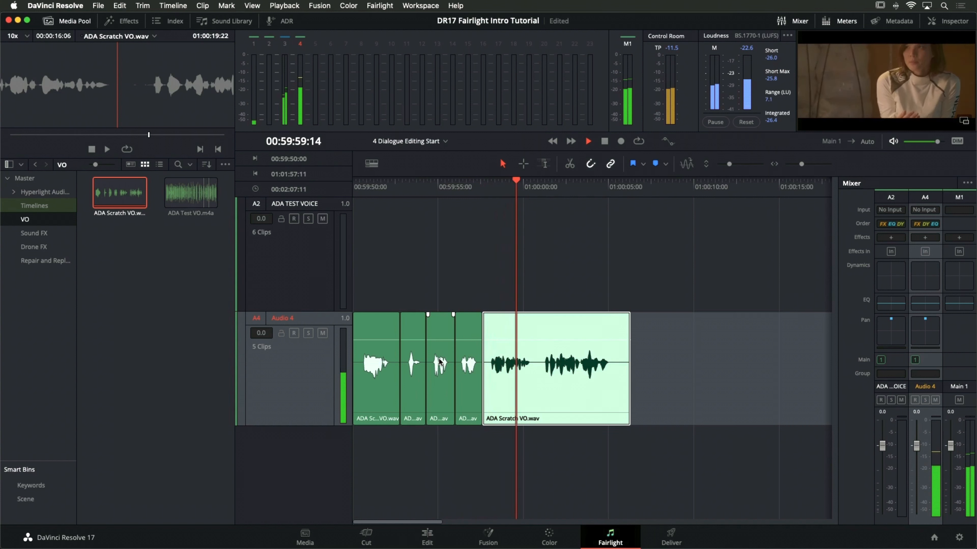
{"action": "key", "text": "super+b"}
{"action": "key", "text": "space"}
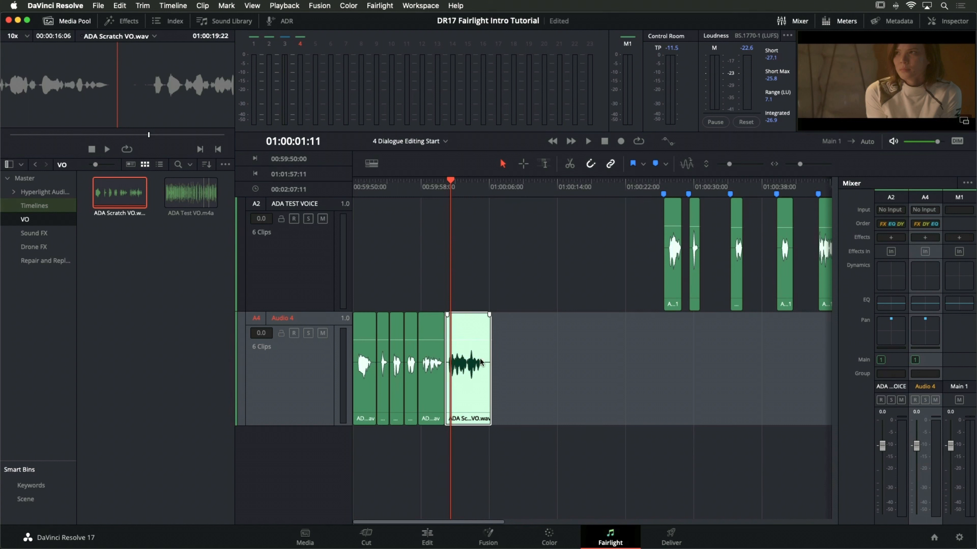
{"action": "key", "text": "super+minus"}
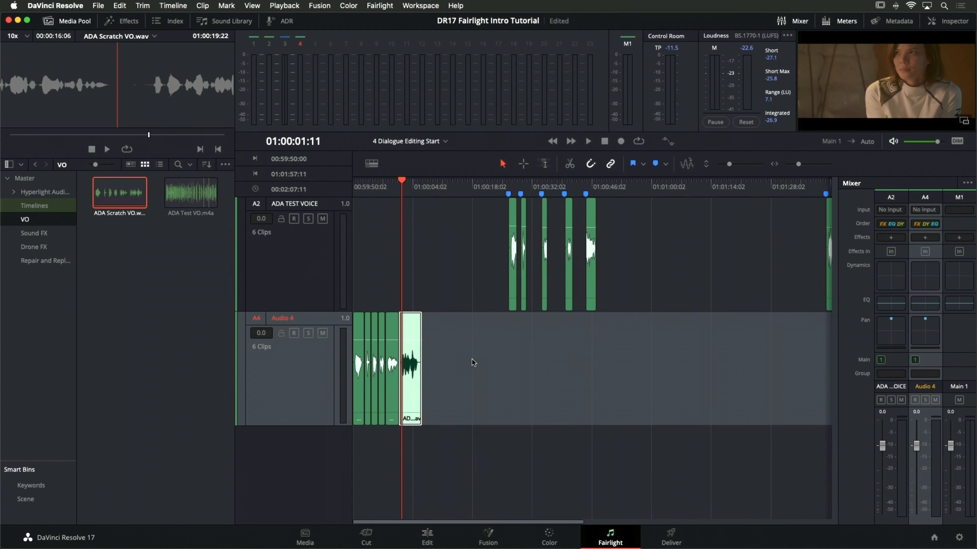
Move the last scratch VO clip on Audio 4 to start under the final ADA TEST VOICE clip at the last marker
{"action": "key", "text": "super+minus"}
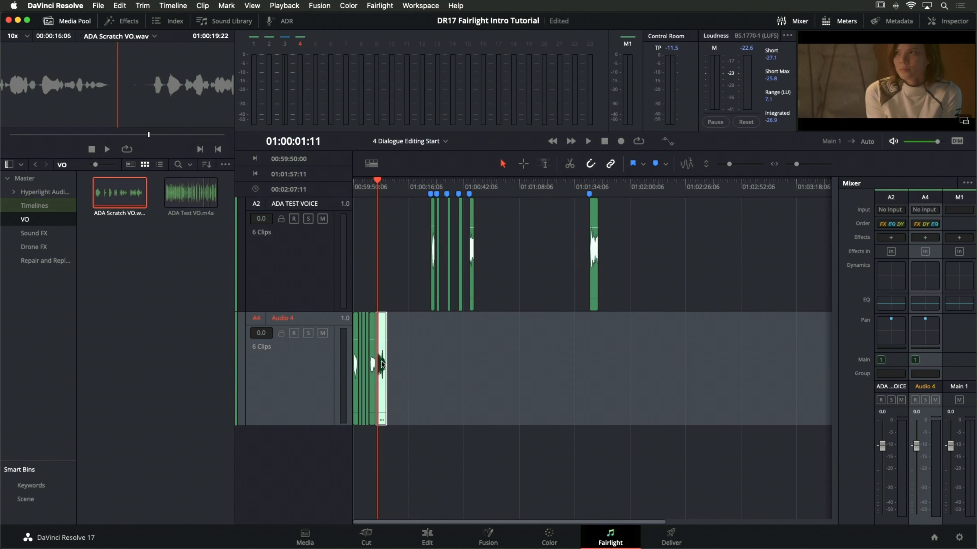
{"action": "left_click_drag", "start_coordinate": [382, 363], "coordinate": [589, 365]}
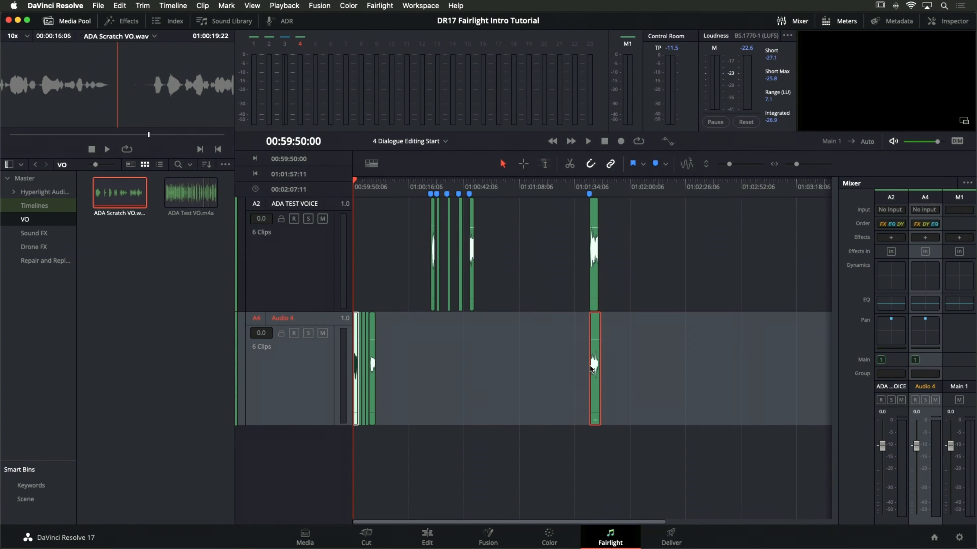
Enlarge the remaining scratch clips at the timeline start and hide the Media Pool and Mixer to widen the timeline
{"action": "key", "text": "super+equal"}
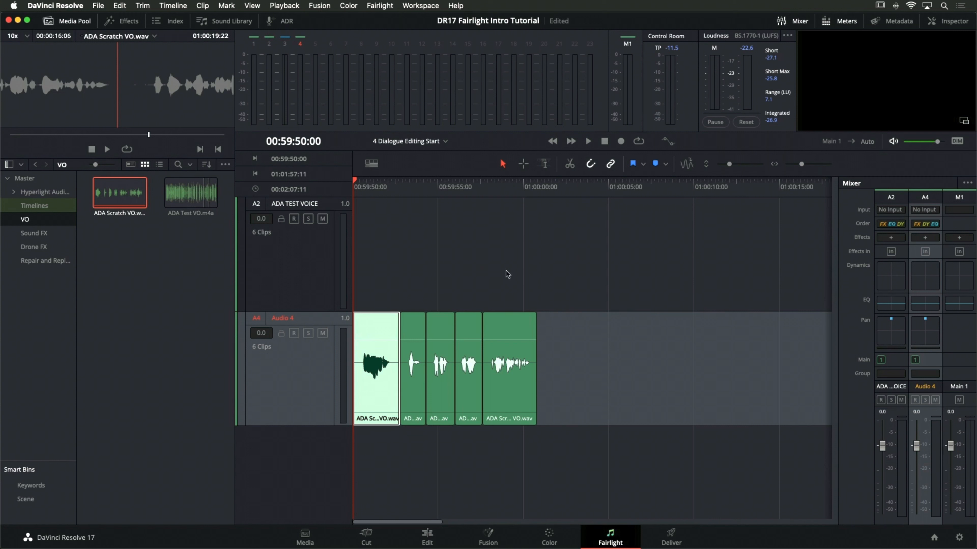
{"action": "left_click", "coordinate": [73, 23]}
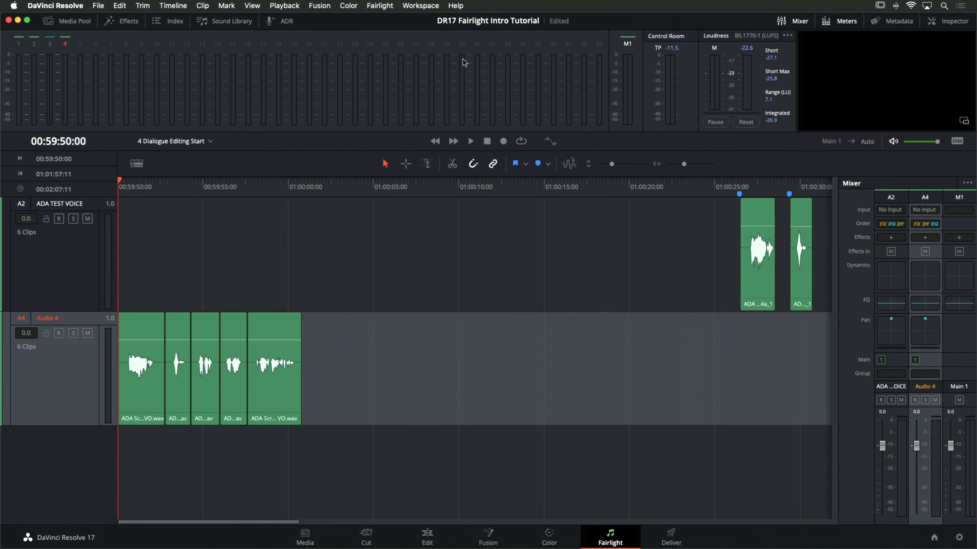
{"action": "left_click", "coordinate": [798, 22]}
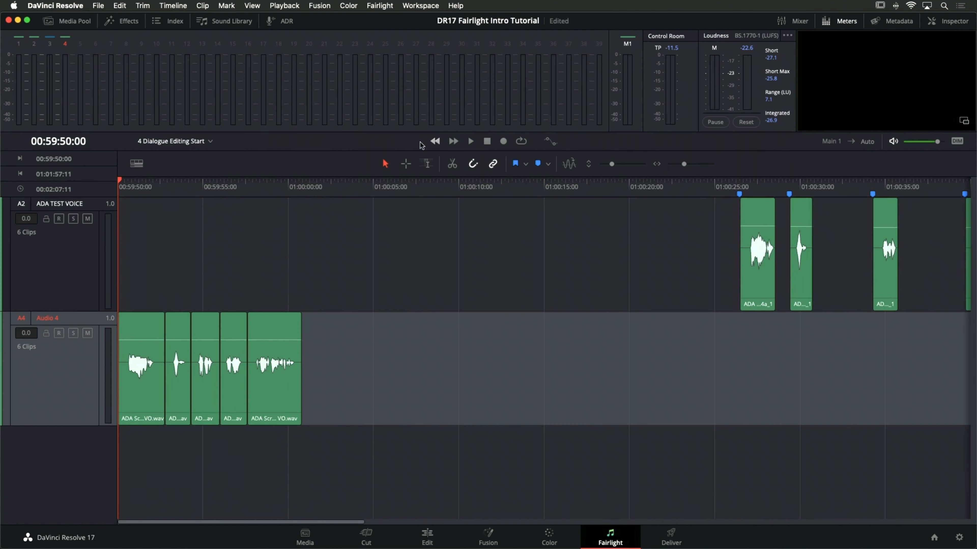
Cut the first scratch VO clip on Audio 4 and paste it at the first marker, 01:00:26:11
{"action": "left_click", "coordinate": [130, 314]}
{"action": "left_click", "coordinate": [55, 367]}
{"action": "left_click", "coordinate": [63, 360]}
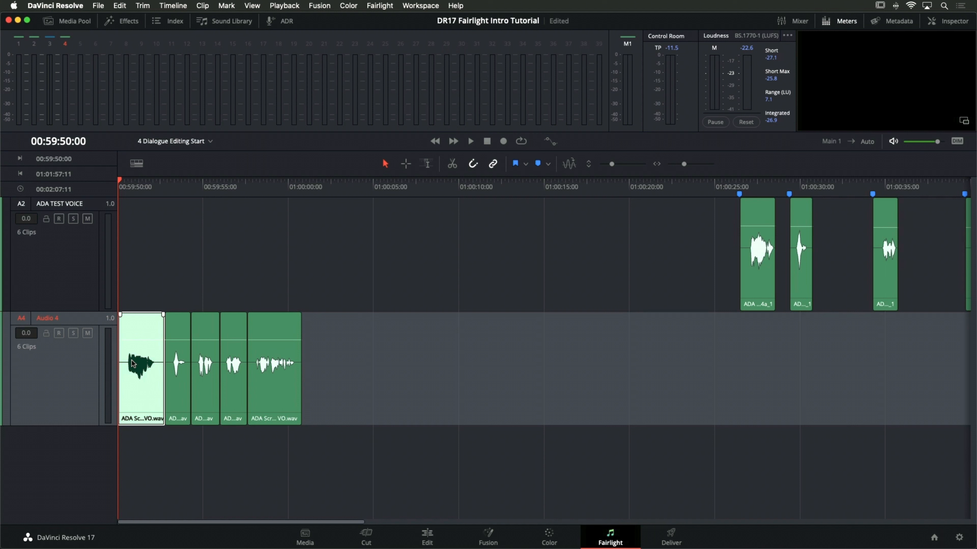
{"action": "key", "text": "Delete"}
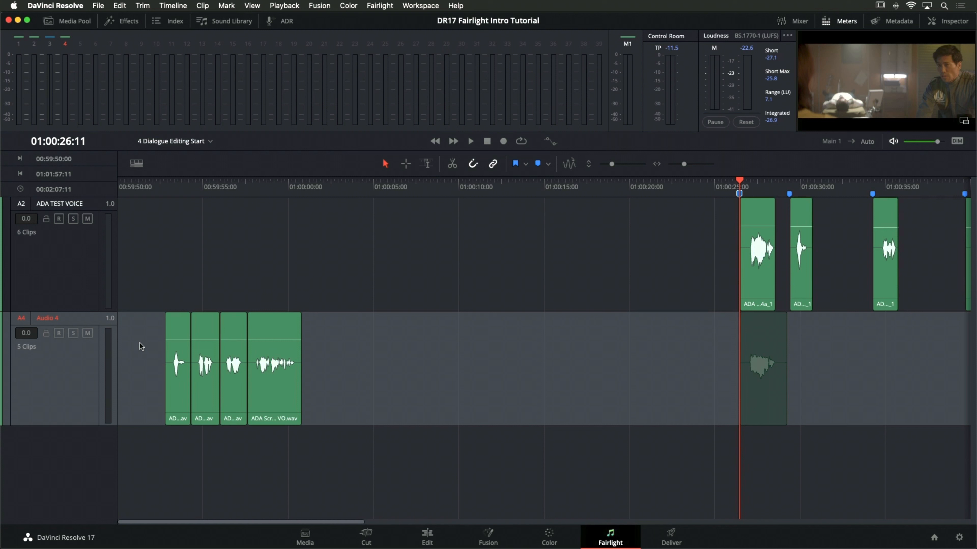
{"action": "key", "text": "super+v"}
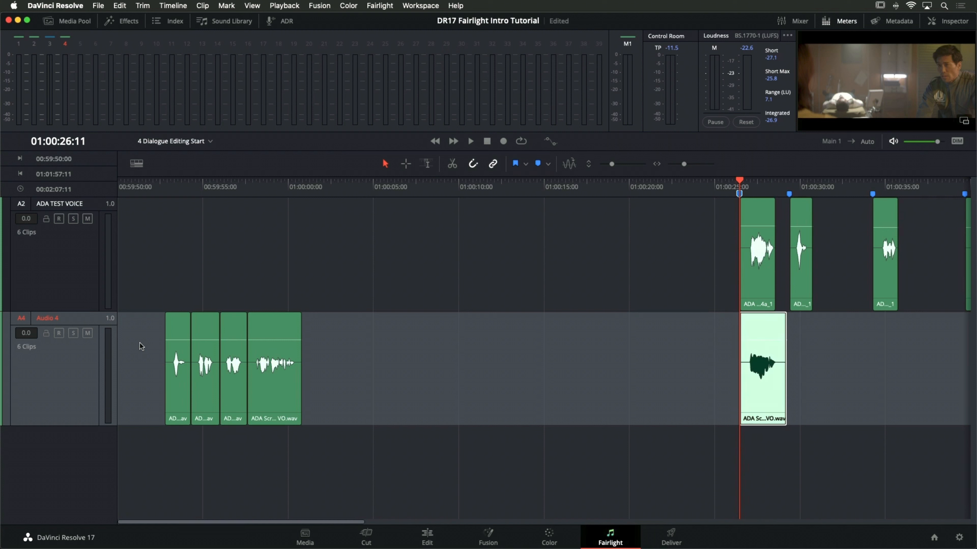
Cut the scratch VO clip at 00:59:52:18 on Audio 4 and paste it at the second marker, 01:00:29:09
{"action": "key", "text": "Home"}
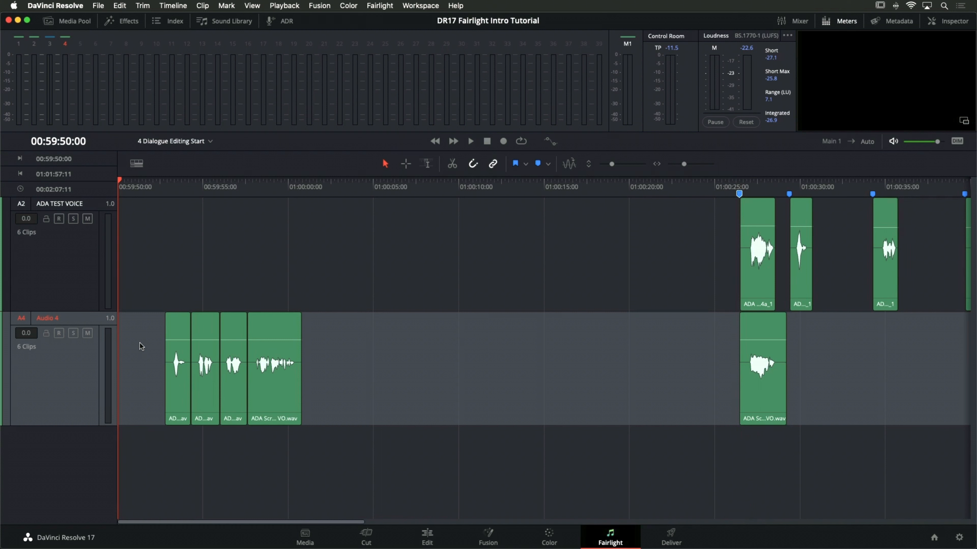
{"action": "key", "text": "Down"}
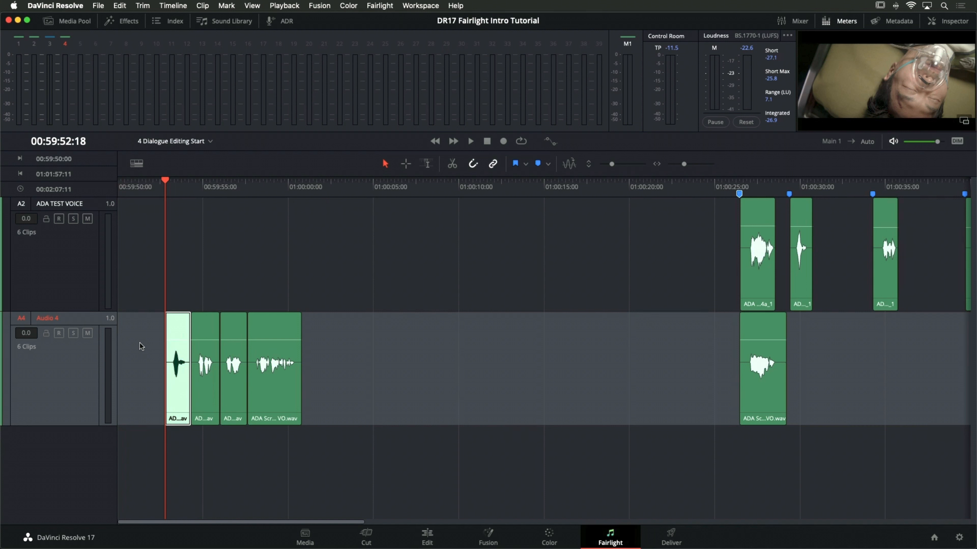
{"action": "key", "text": "Delete"}
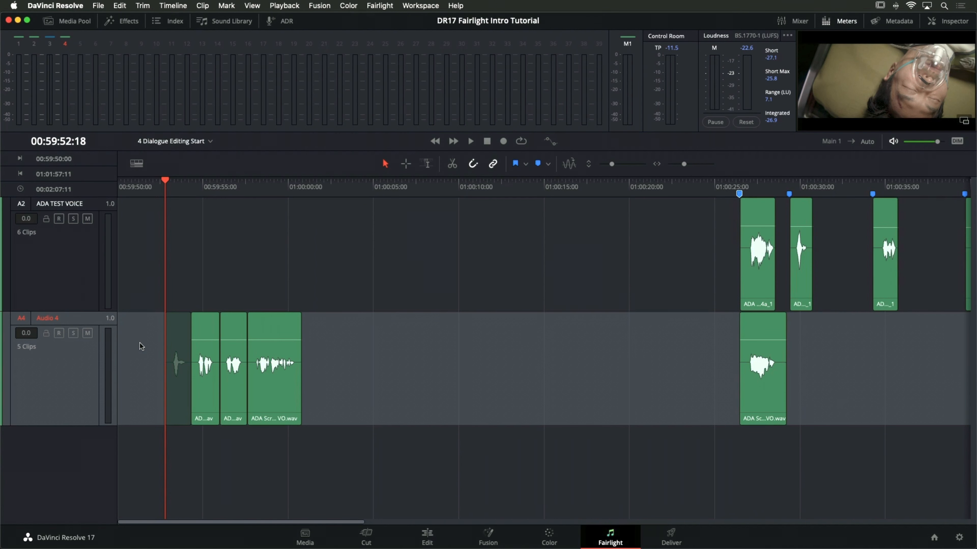
{"action": "key", "text": "shift+Down"}
{"action": "key", "text": "shift+Down"}
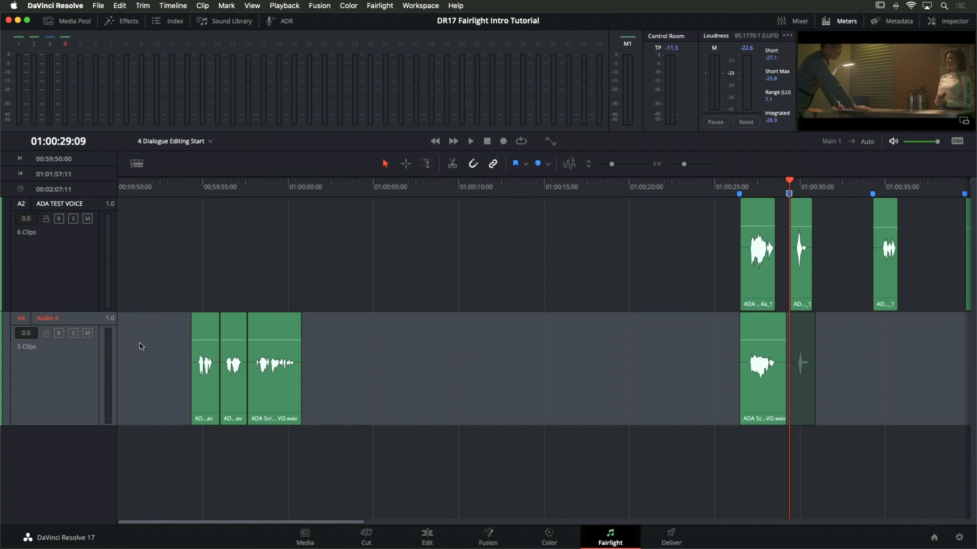
{"action": "key", "text": "super+v"}
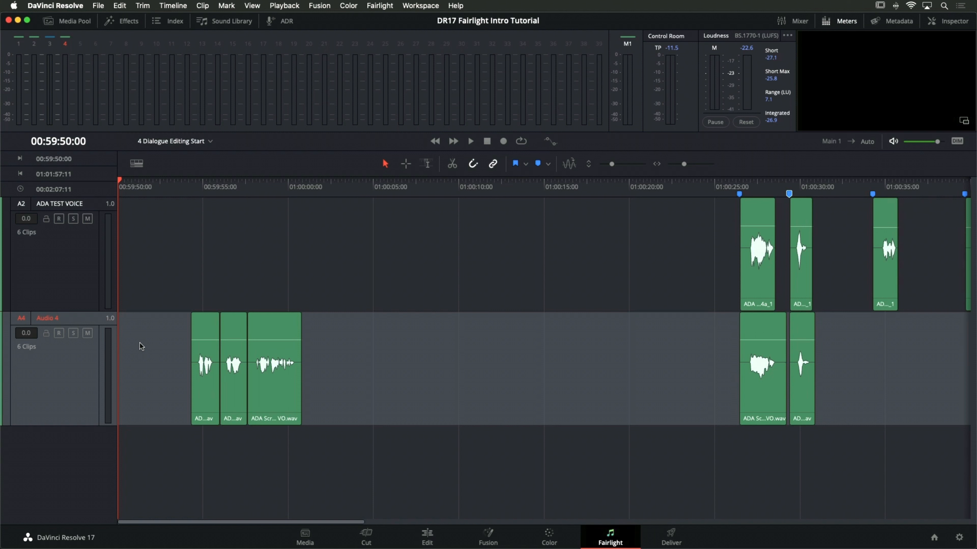
Cut the scratch VO clip at 00:59:54:06 on Audio 4 and paste it at the third marker, 01:00:34:06
{"action": "key", "text": "Down"}
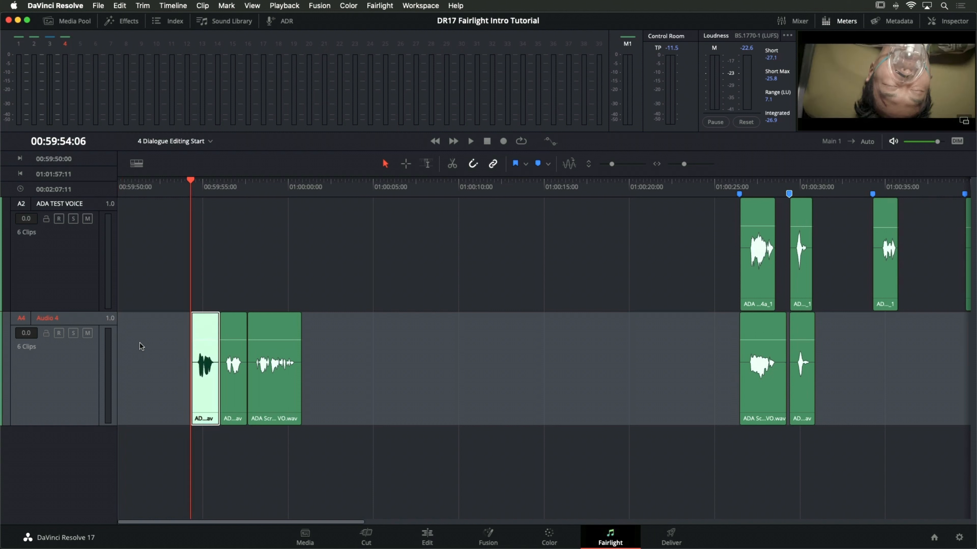
{"action": "key", "text": "BackSpace"}
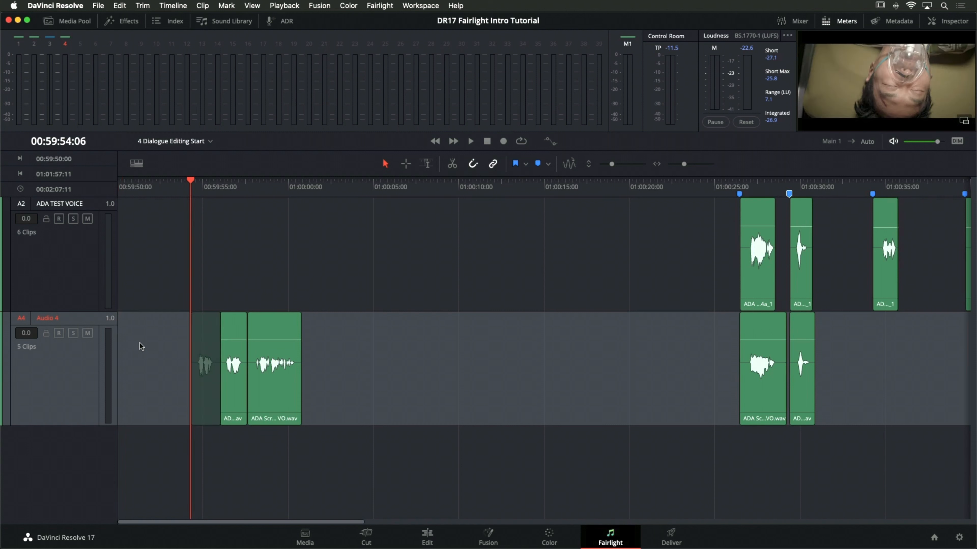
{"action": "key", "text": "shift+Down"}
{"action": "key", "text": "shift+Down"}
{"action": "key", "text": "shift+Down"}
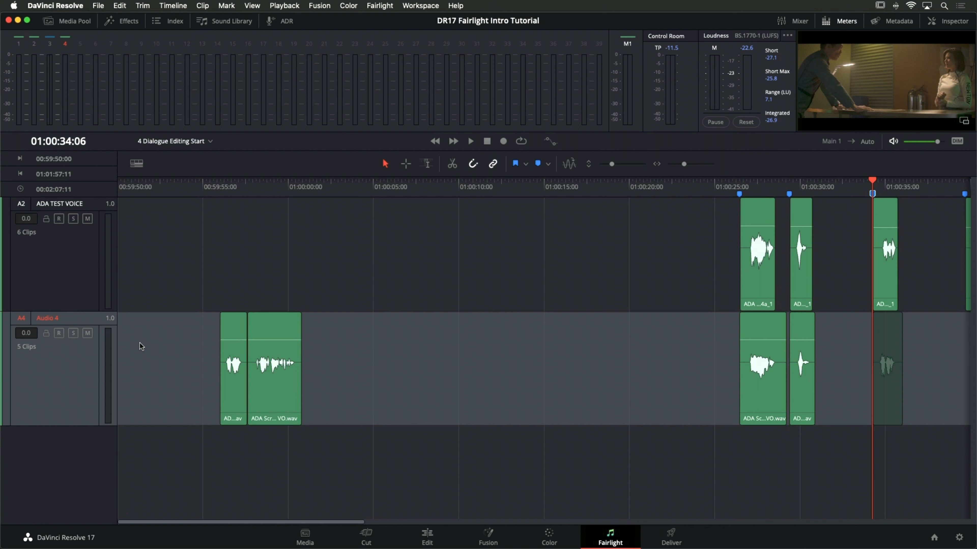
{"action": "key", "text": "super+v"}
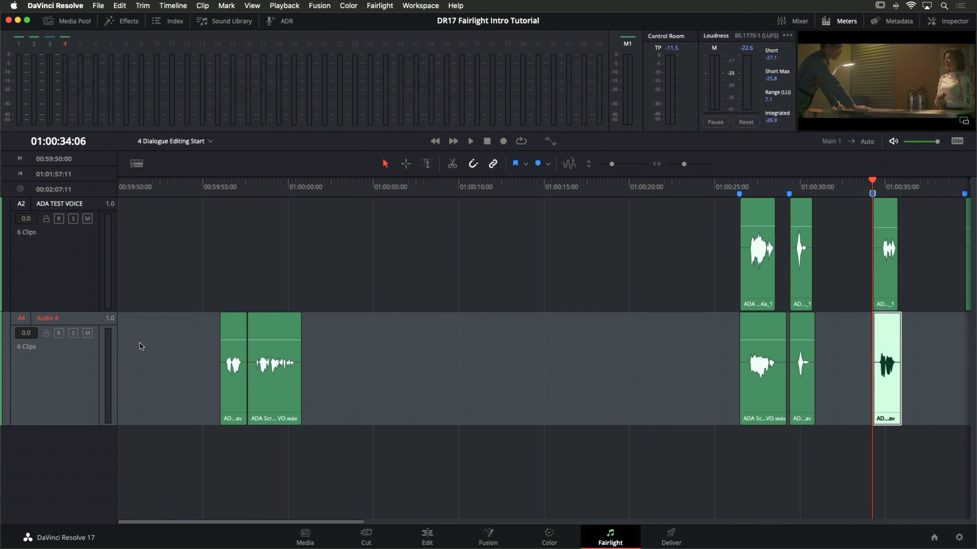
Cut the scratch VO clip at 00:59:56:00 on Audio 4 and paste it at the fourth marker, 01:00:39:16
{"action": "key", "text": "Home"}
{"action": "key", "text": "Down"}
{"action": "key", "text": "super+x"}
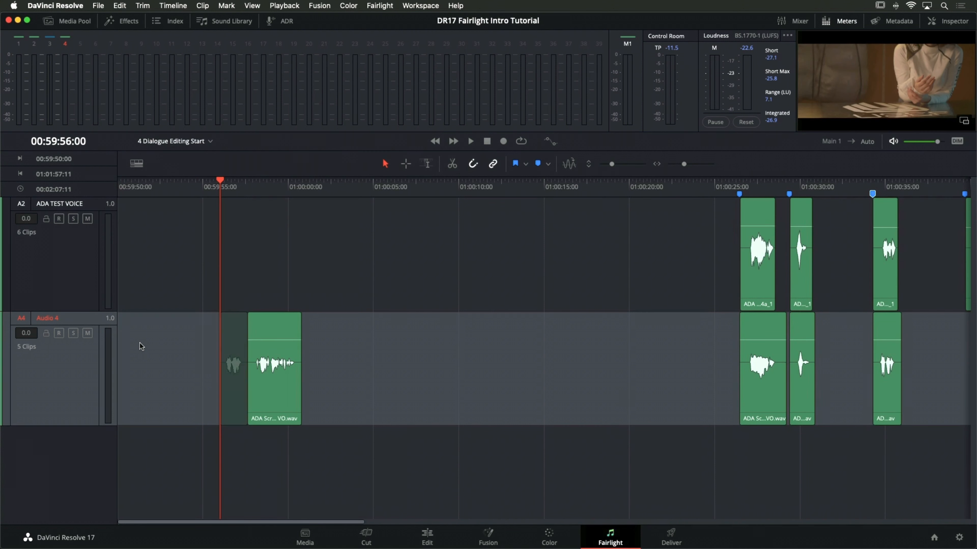
{"action": "key", "text": "shift+Down"}
{"action": "key", "text": "shift+Down"}
{"action": "key", "text": "shift+Down"}
{"action": "key", "text": "shift+Down"}
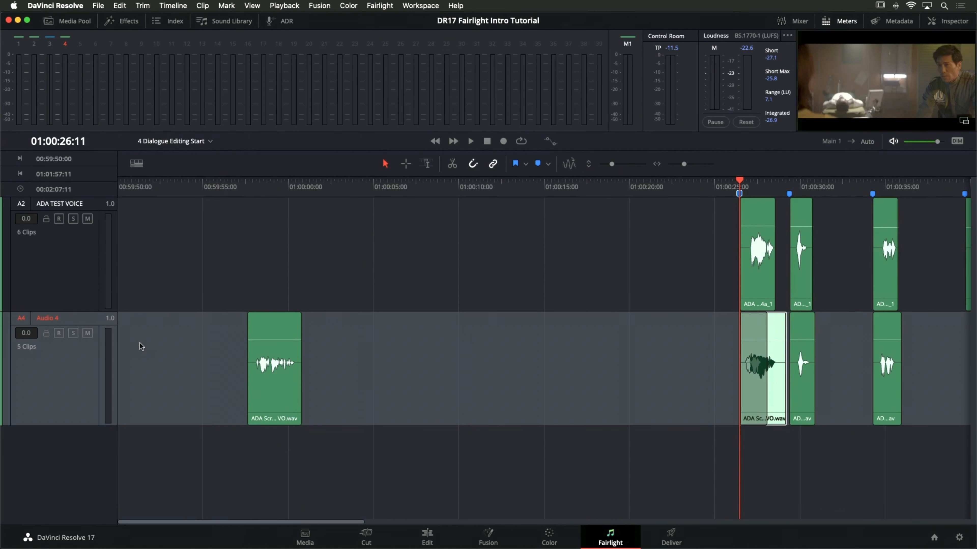
{"action": "key", "text": "super+v"}
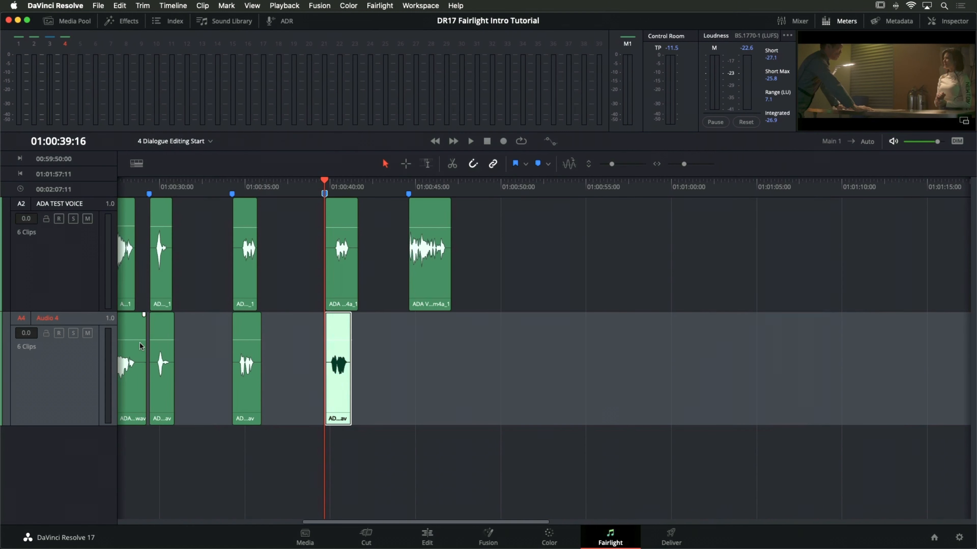
Cut the scratch VO clip at 00:59:57:14 on Audio 4 and paste it at the fifth marker, 01:00:44:14
{"action": "key", "text": "Home"}
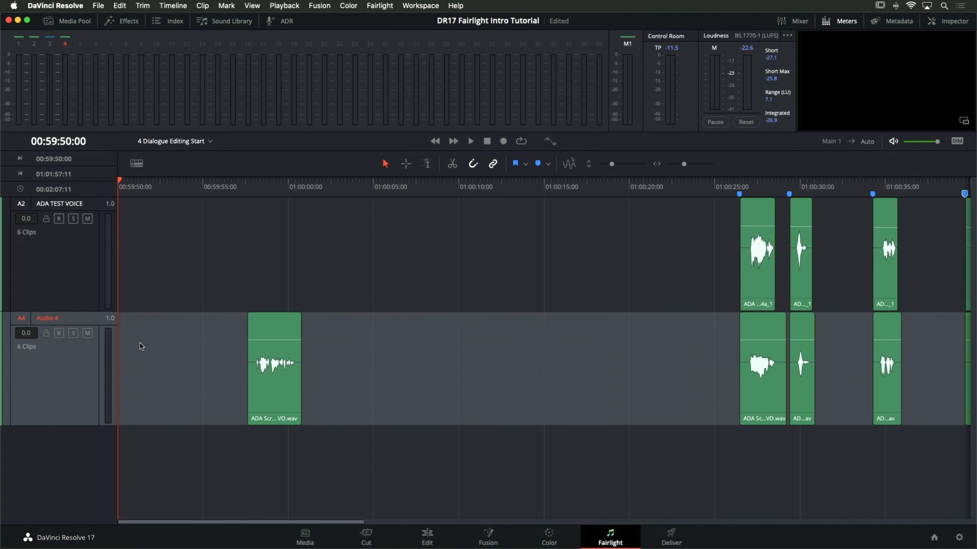
{"action": "key", "text": "Down"}
{"action": "key", "text": "super+x"}
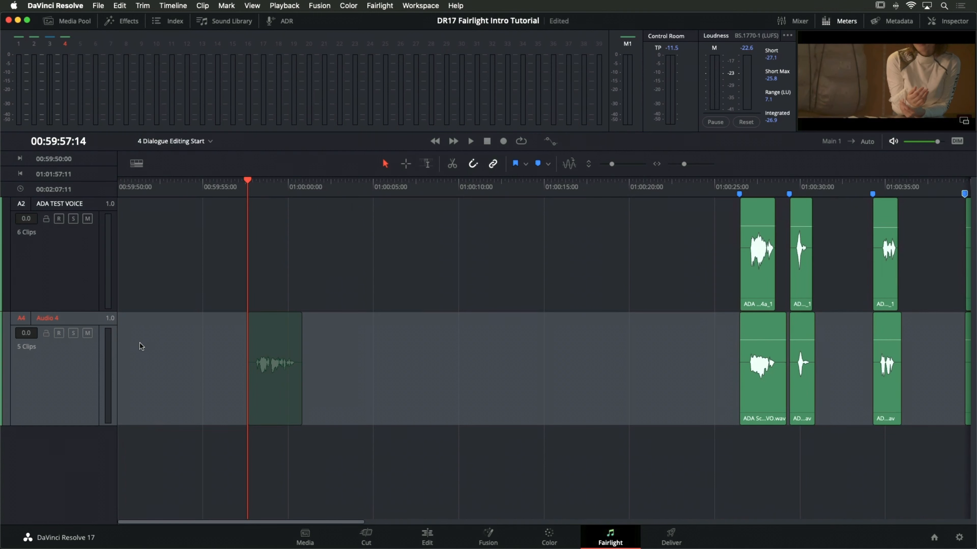
{"action": "key", "text": "shift+Down"}
{"action": "key", "text": "shift+Down"}
{"action": "key", "text": "shift+Down"}
{"action": "key", "text": "shift+Down"}
{"action": "key", "text": "shift+Down"}
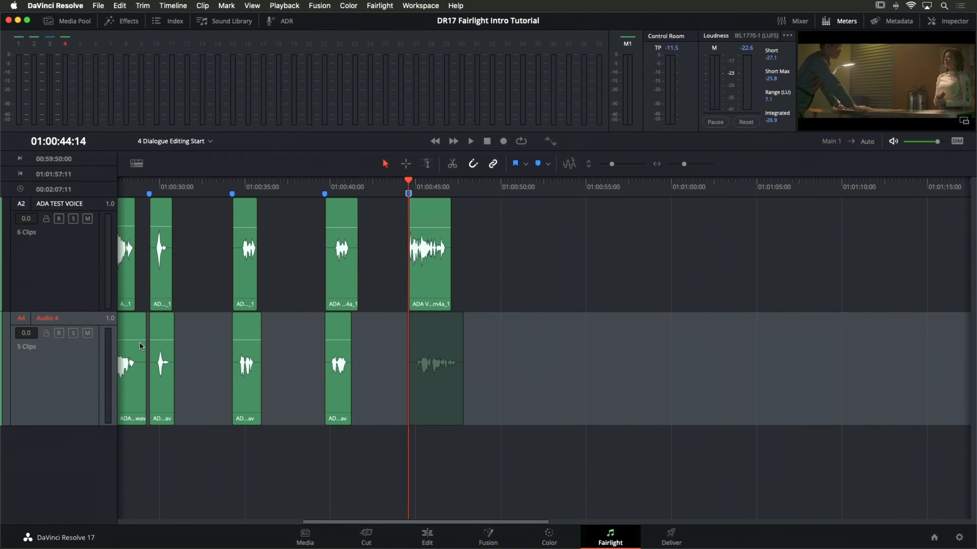
{"action": "key", "text": "super+v"}
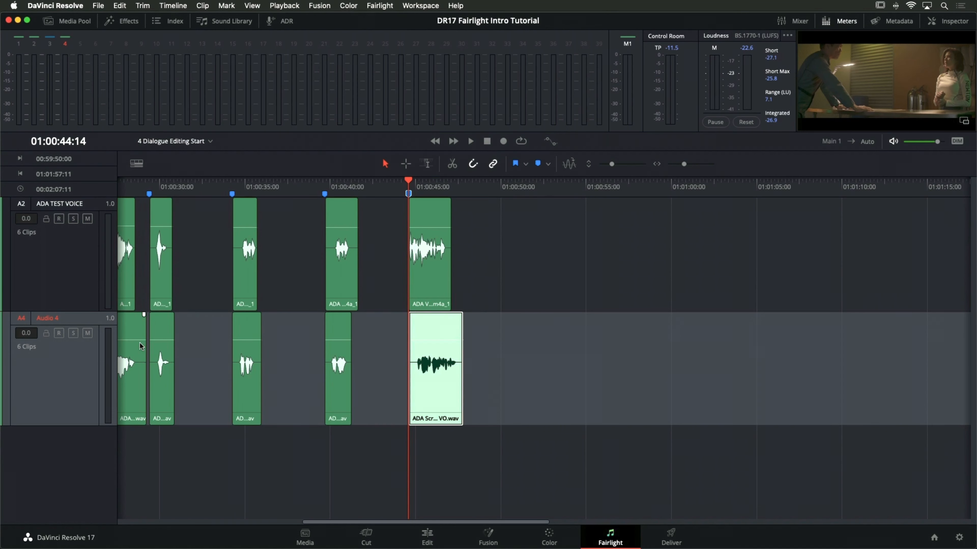
Mute the ADA TEST VOICE track and rename the Audio 4 track as ADA Scratch Voice
{"action": "left_click", "coordinate": [342, 271]}
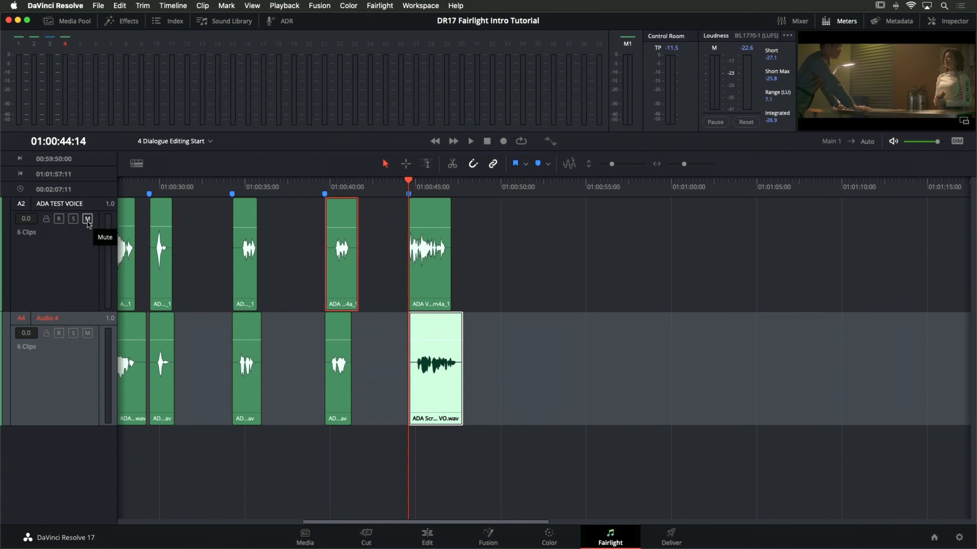
{"action": "left_click", "coordinate": [87, 218]}
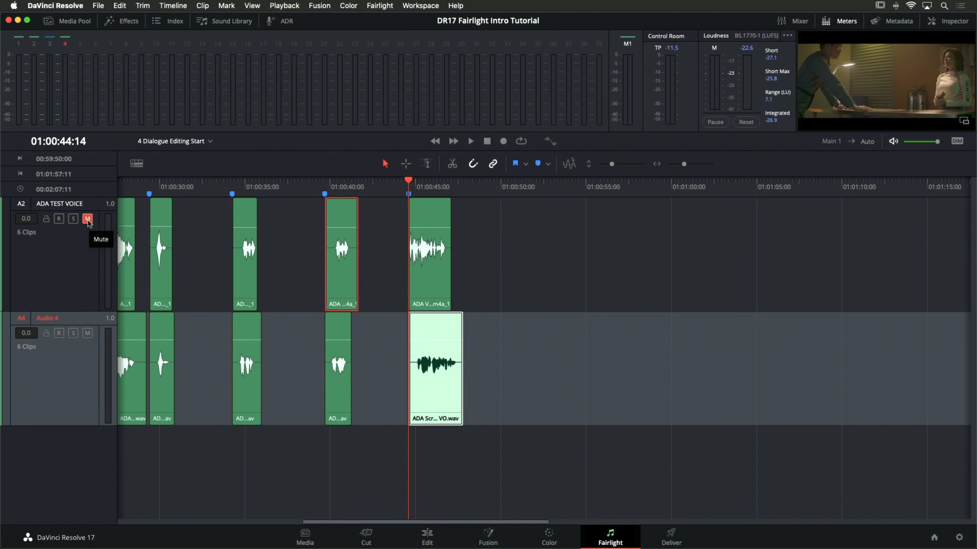
{"action": "double_click", "coordinate": [57, 319]}
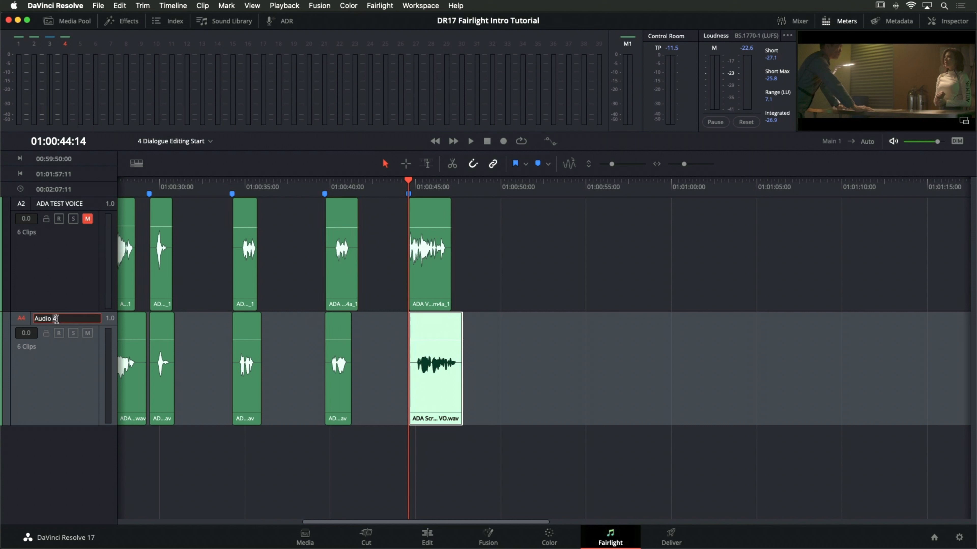
{"action": "left_click", "coordinate": [68, 318]}
{"action": "key", "text": "super+a"}
{"action": "type", "text": "A"}
{"action": "key", "text": "Return"}
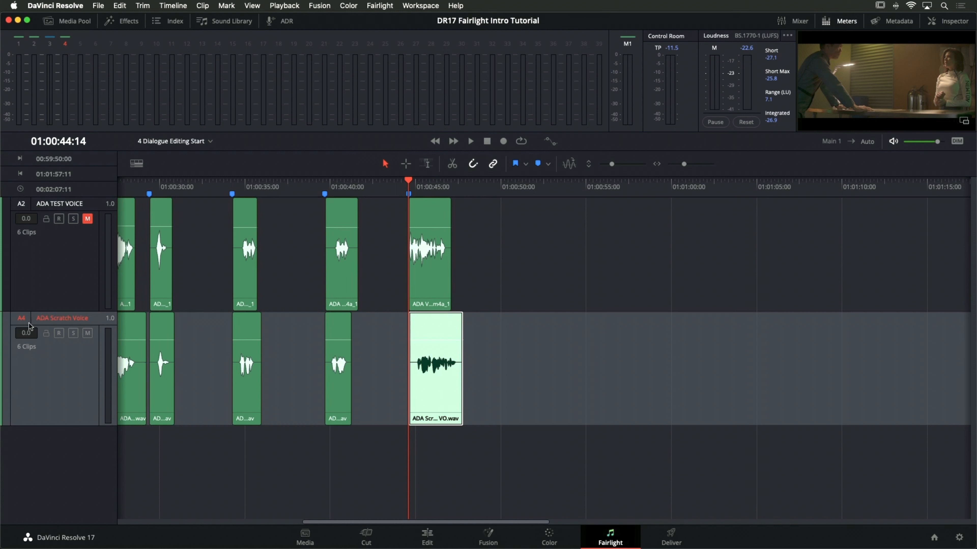
Use the Index tracklist to show DIALOGUE and hide ADA TEST VOICE and ADA Scratch Voice, then close the Index
{"action": "left_click", "coordinate": [172, 23]}
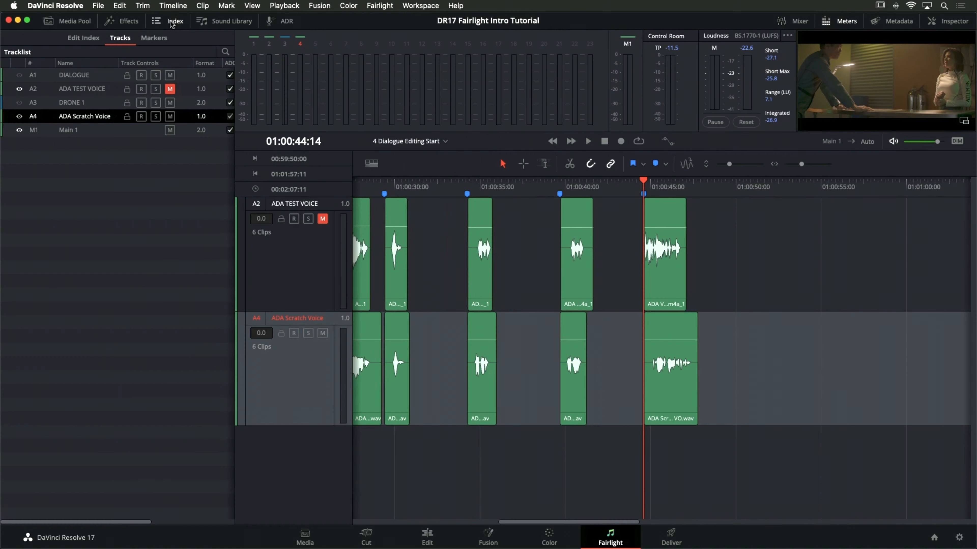
{"action": "left_click", "coordinate": [19, 76]}
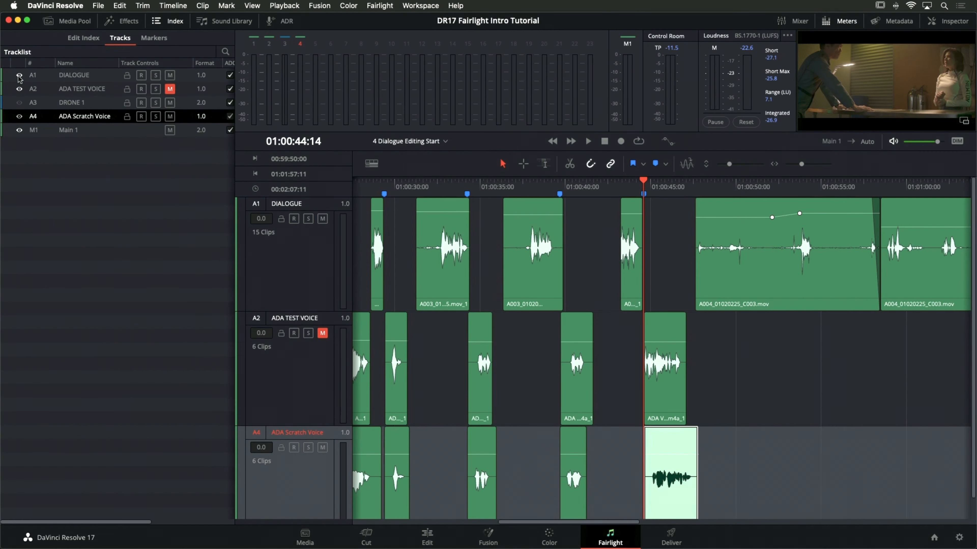
{"action": "left_click", "coordinate": [19, 90]}
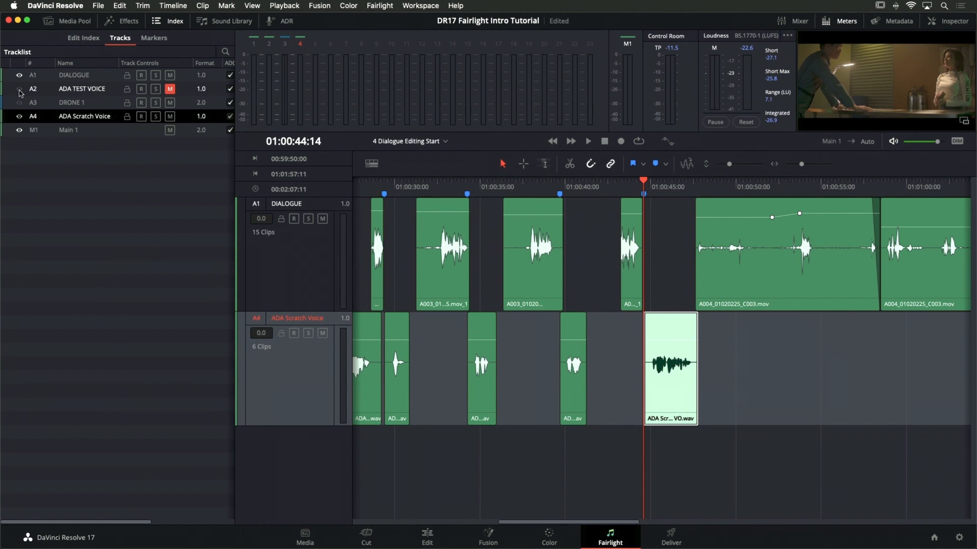
{"action": "left_click", "coordinate": [20, 118]}
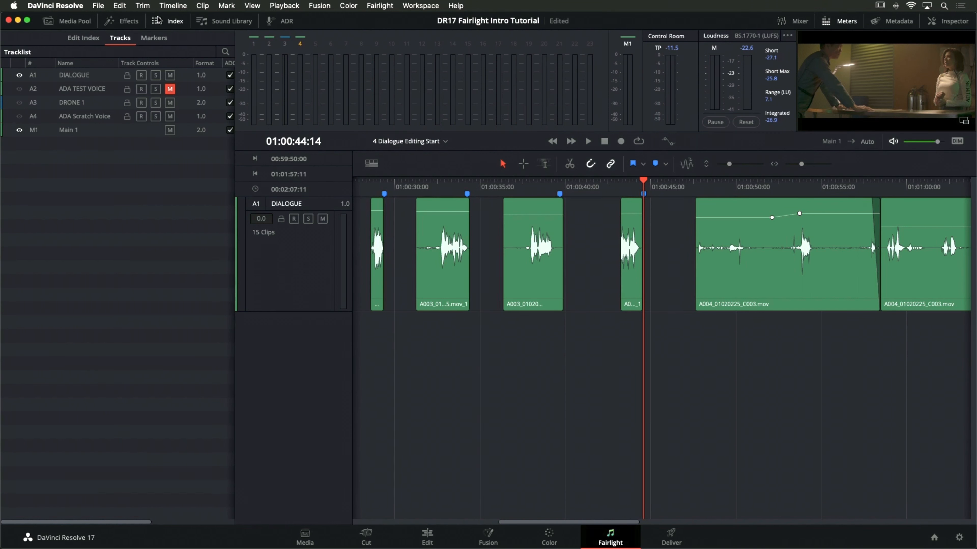
{"action": "left_click", "coordinate": [169, 23]}
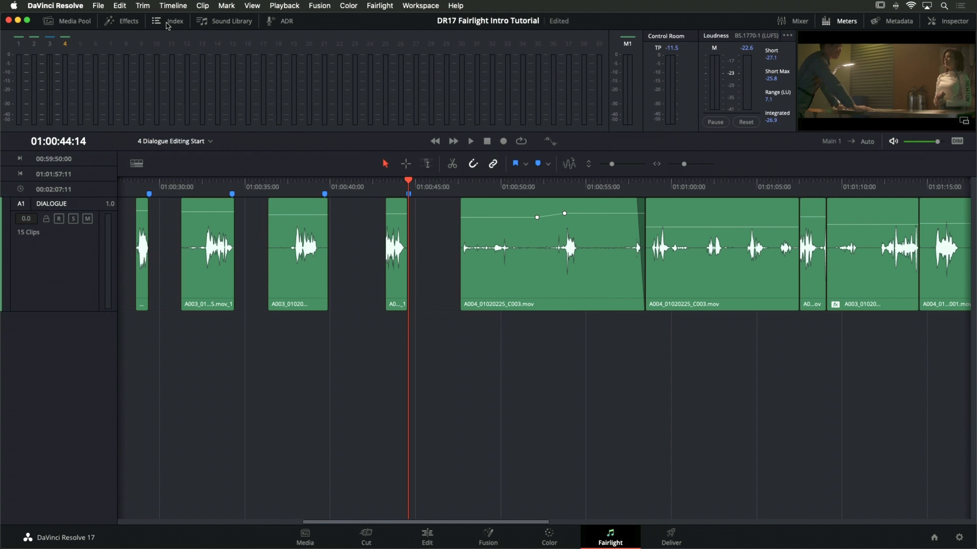
Select all clips on the DIALOGUE track and remove their Volume and Plugins attributes
{"action": "key", "text": "shift+z"}
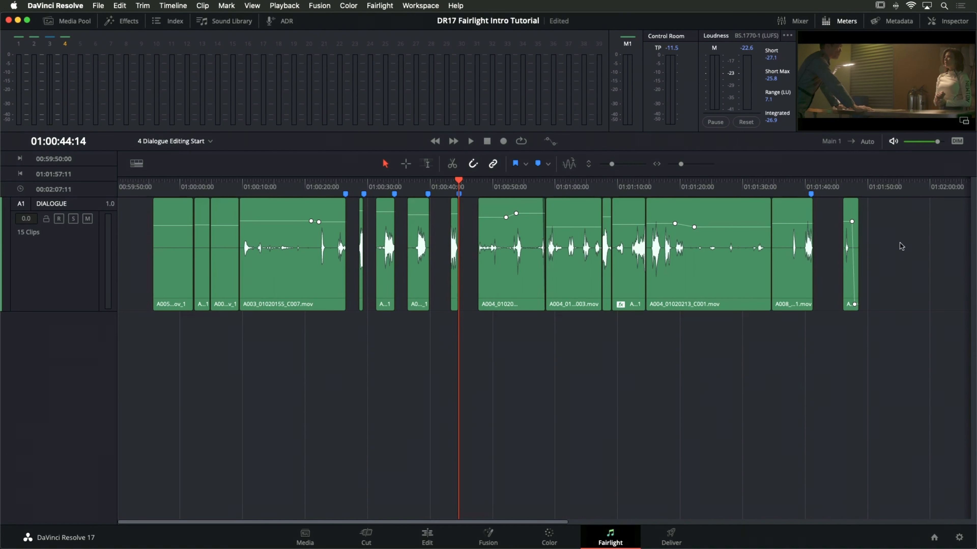
{"action": "left_click_drag", "start_coordinate": [906, 257], "coordinate": [171, 333]}
{"action": "right_click", "coordinate": [178, 286]}
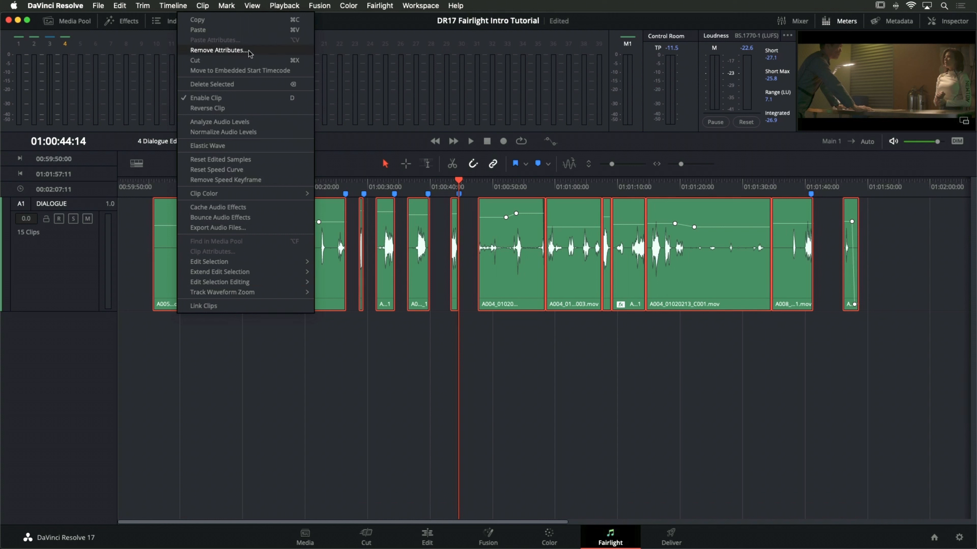
{"action": "left_click", "coordinate": [217, 50]}
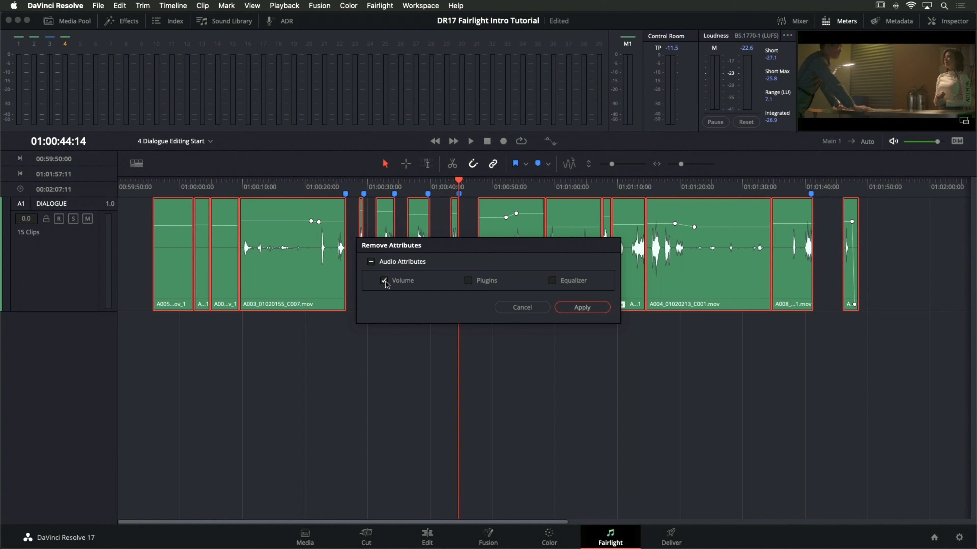
{"action": "left_click", "coordinate": [468, 281]}
{"action": "left_click", "coordinate": [581, 308]}
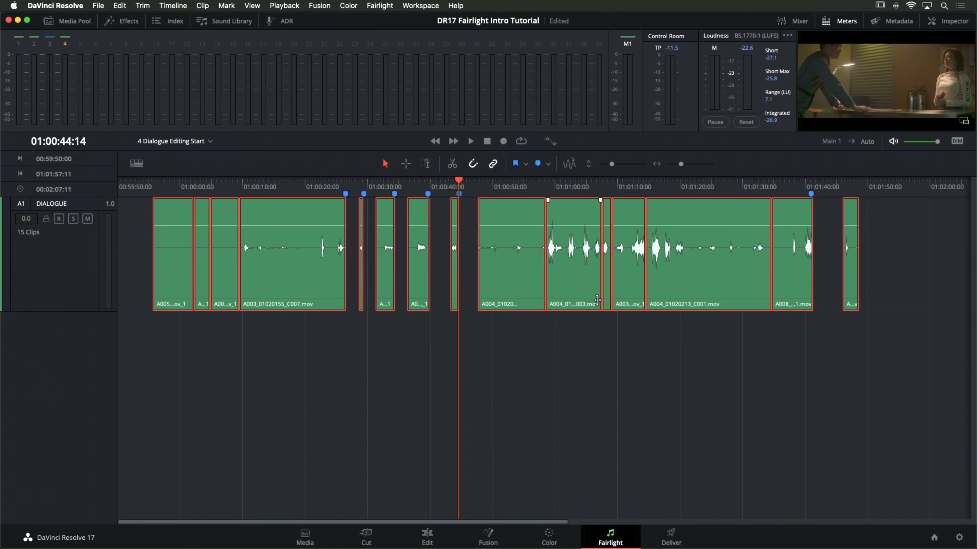
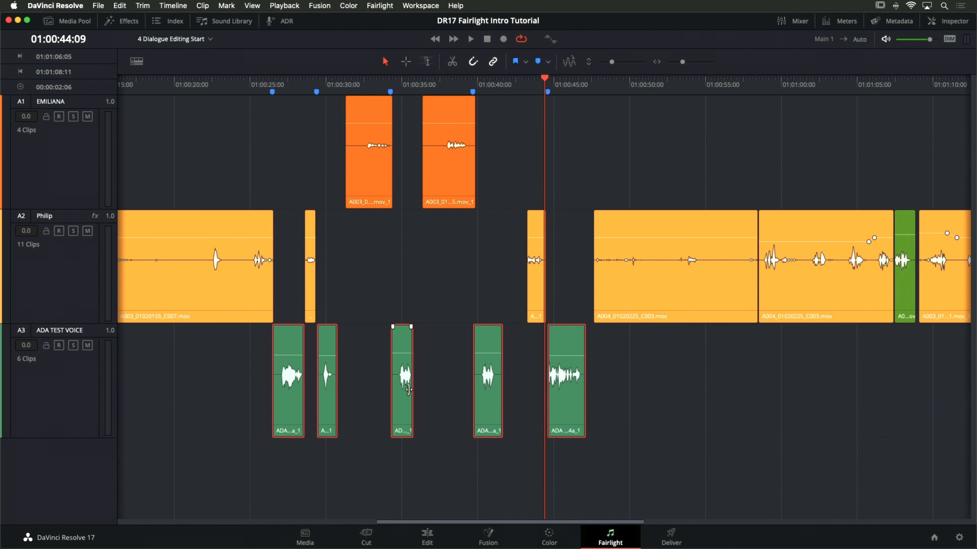
Change the timeline scrolling mode to the option with the playhead centered
{"action": "left_click", "coordinate": [137, 61]}
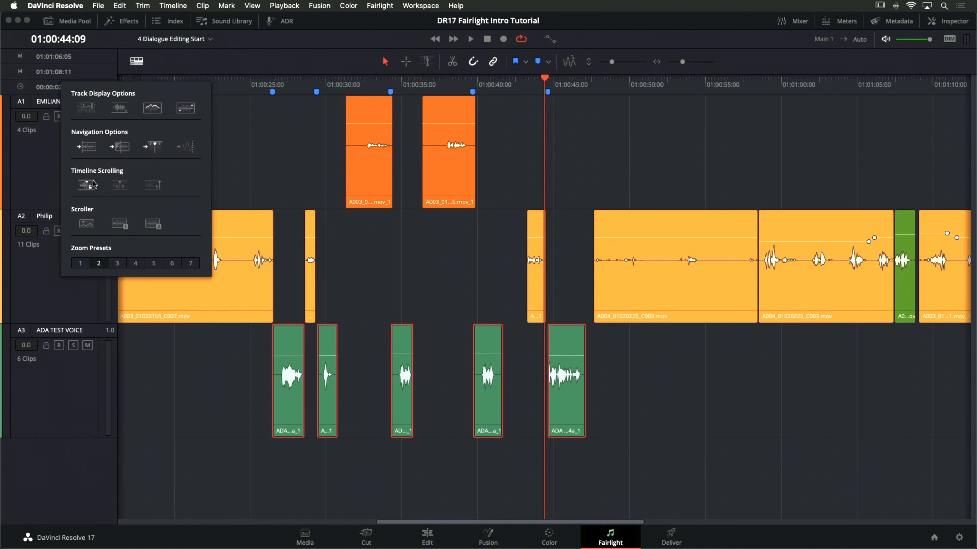
{"action": "left_click", "coordinate": [120, 187]}
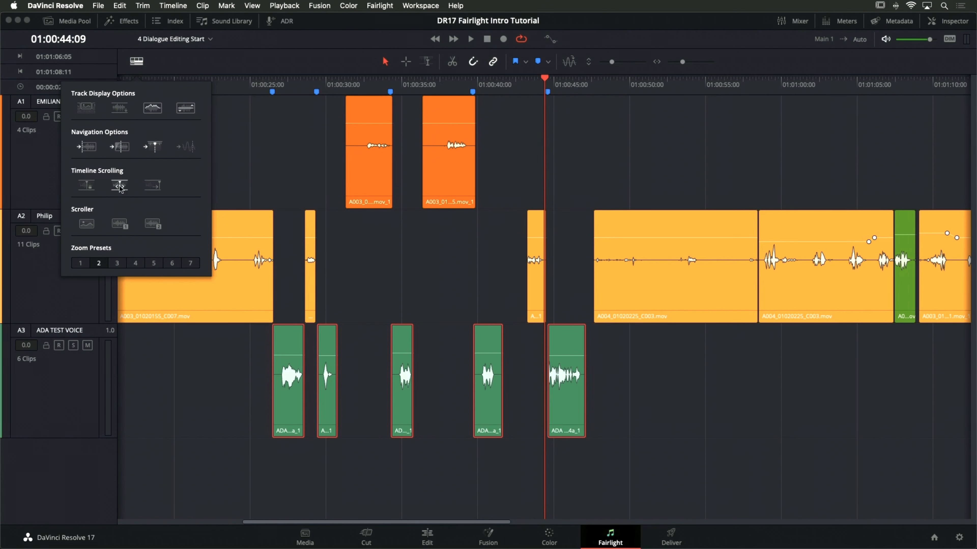
{"action": "left_click", "coordinate": [538, 85]}
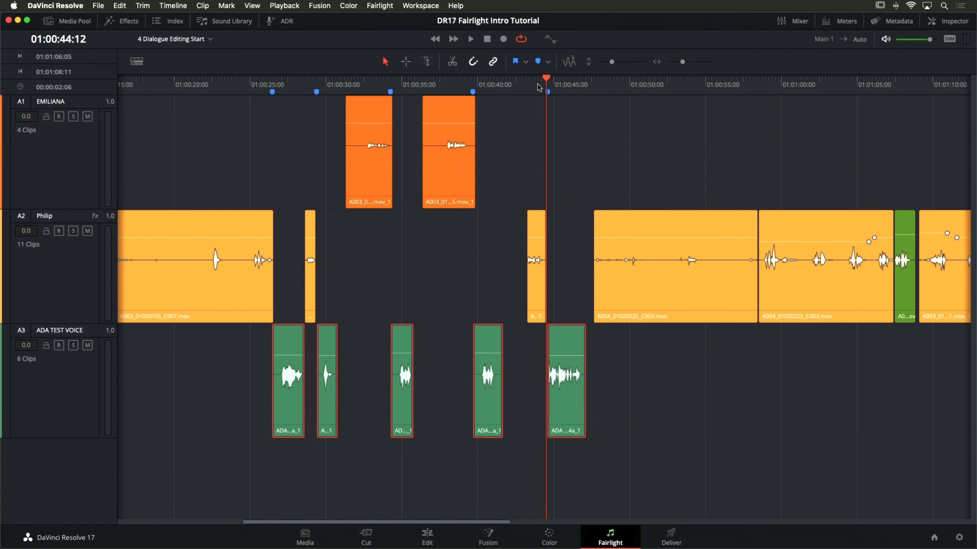
{"action": "key", "text": "super+minus"}
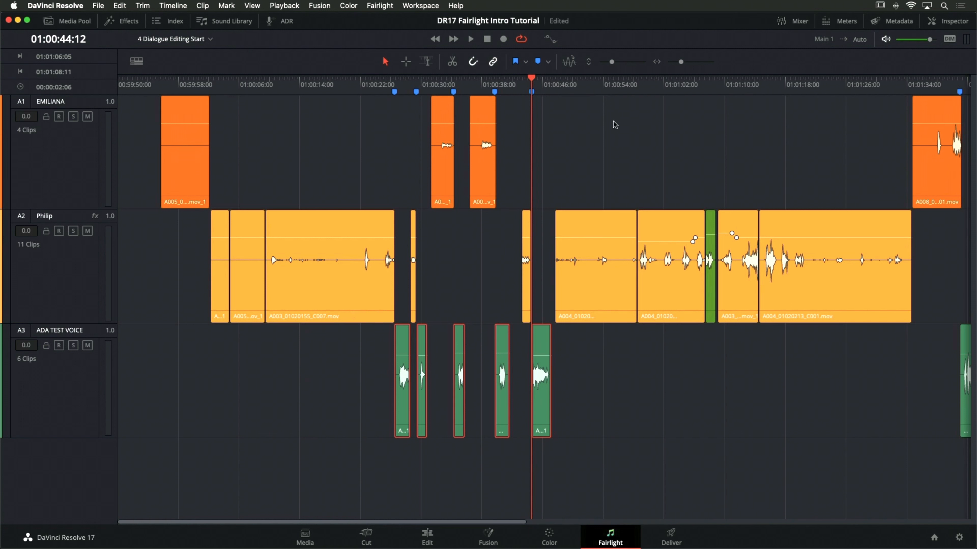
Locate the A004_01020225_C003.mov clip on track A2 around 01:00:52:16 and raise its clip volume
{"action": "left_click", "coordinate": [595, 85]}
{"action": "key", "text": "space"}
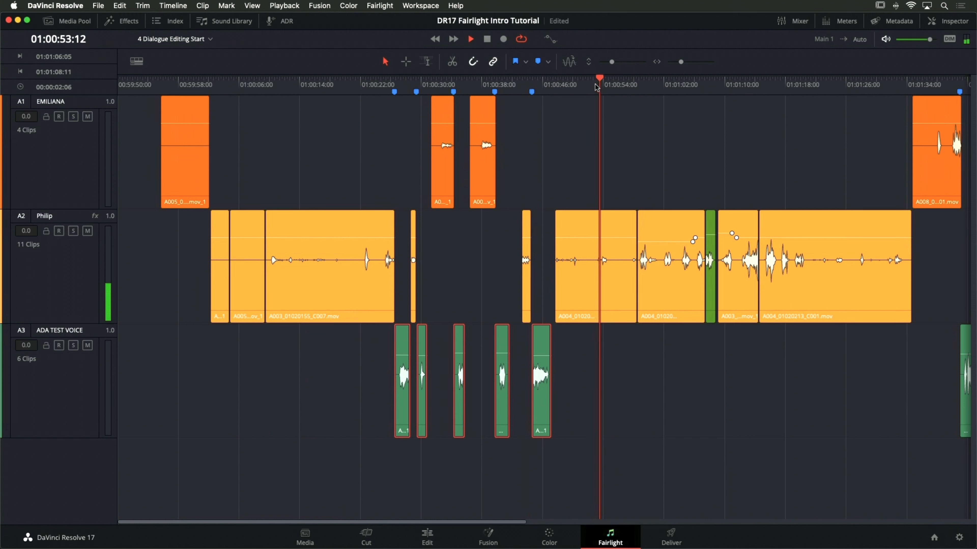
{"action": "key", "text": "space"}
{"action": "left_click", "coordinate": [592, 85]}
{"action": "key", "text": "super+equal"}
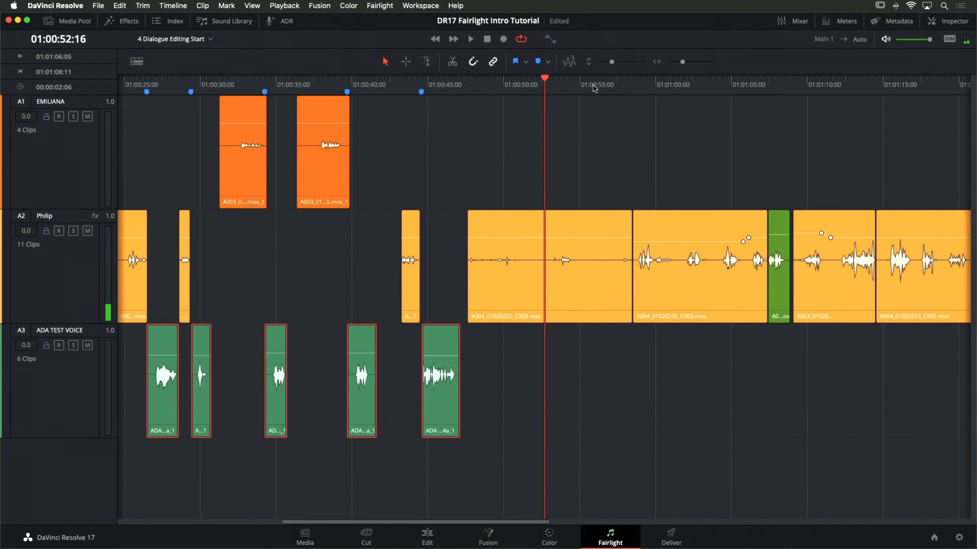
{"action": "key", "text": "super+equal"}
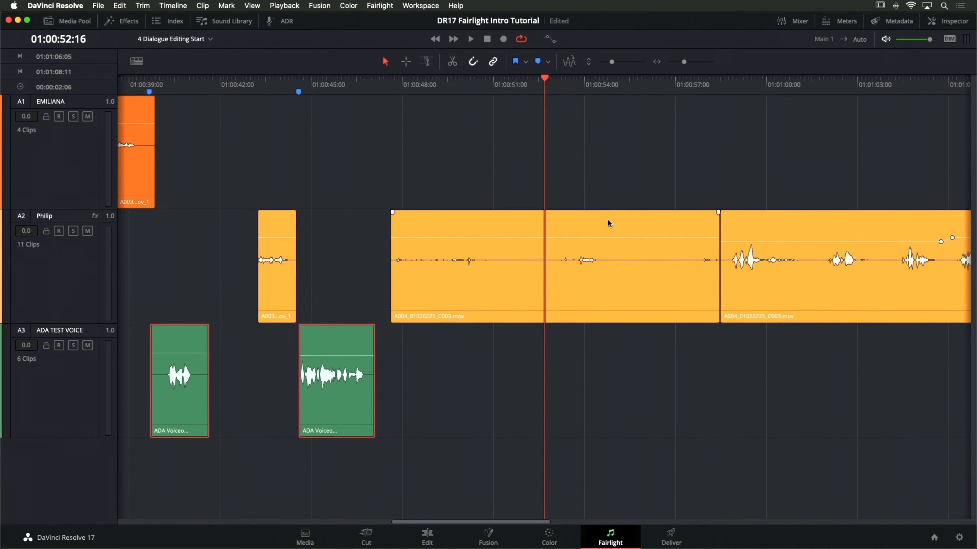
{"action": "left_click_drag", "start_coordinate": [609, 236], "coordinate": [608, 227]}
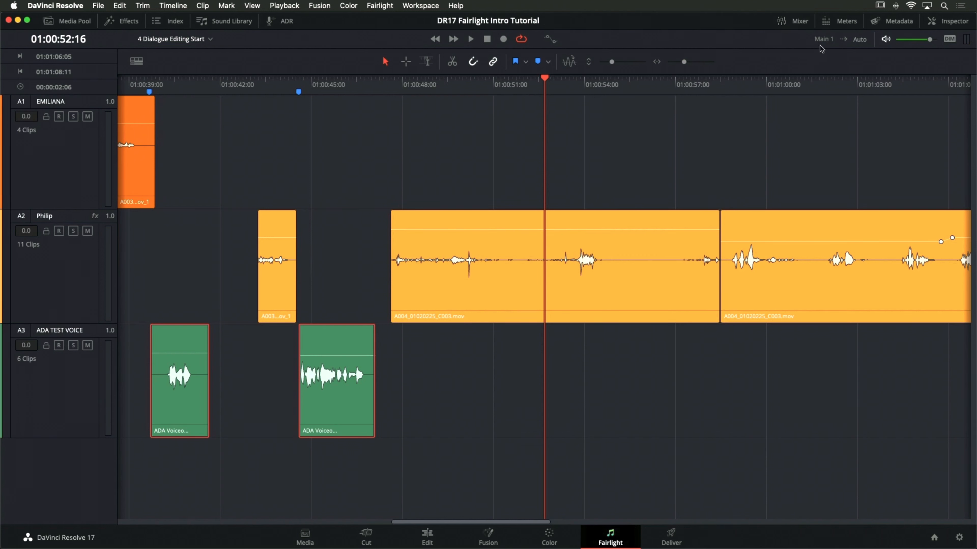
Show the meters and float the video viewer as a smaller window over the timeline, clear of the playhead
{"action": "left_click", "coordinate": [830, 21]}
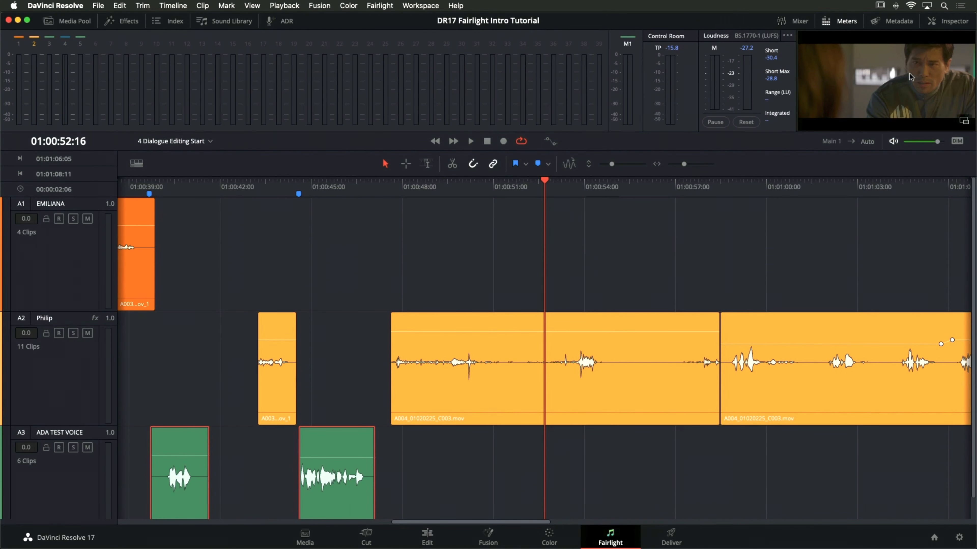
{"action": "left_click", "coordinate": [964, 121]}
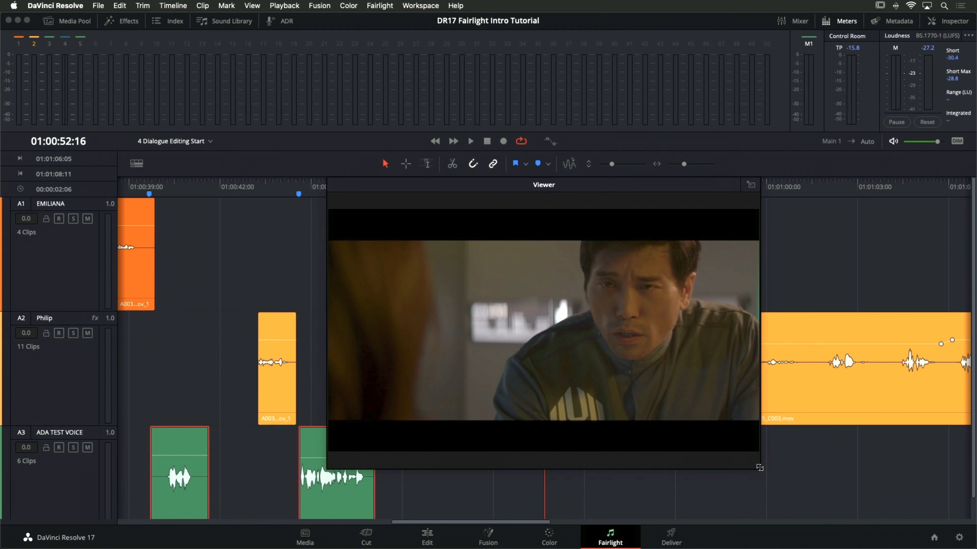
{"action": "left_click_drag", "start_coordinate": [760, 467], "coordinate": [707, 427]}
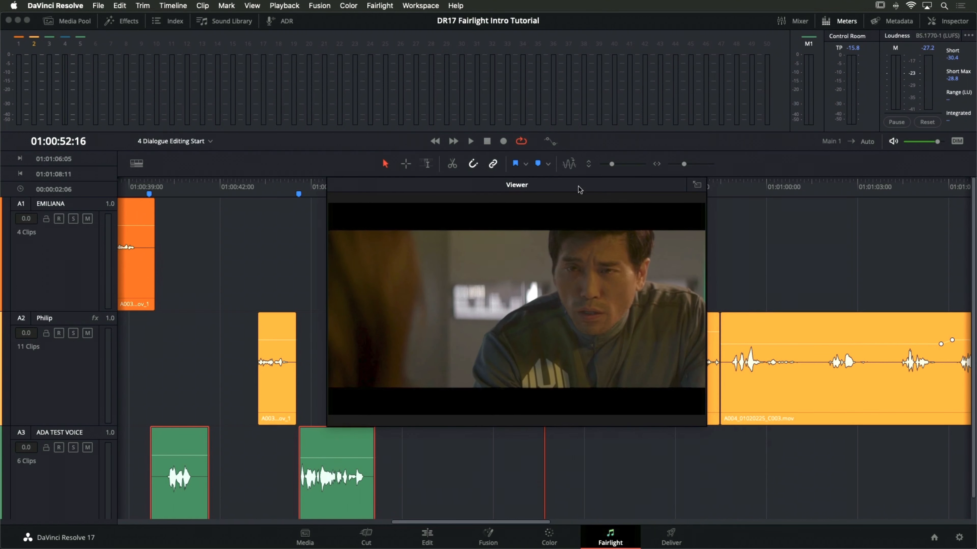
{"action": "left_click_drag", "start_coordinate": [579, 189], "coordinate": [780, 294]}
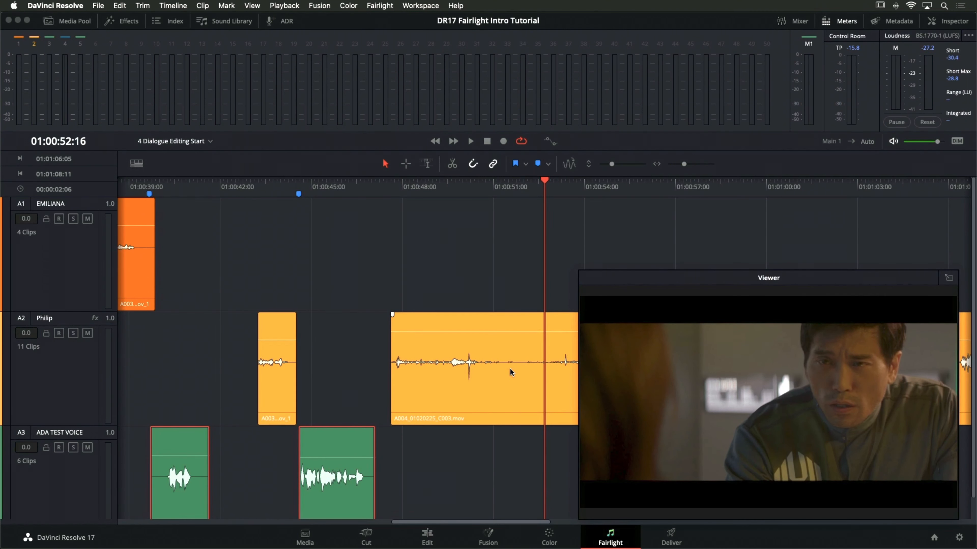
Play the A2 dialogue phrase around 01:00:54 twice, checking its sound against the picture
{"action": "scroll", "coordinate": [509, 369], "scroll_direction": "right", "scroll_amount": 10}
{"action": "scroll", "coordinate": [509, 369], "scroll_direction": "left", "scroll_amount": 5}
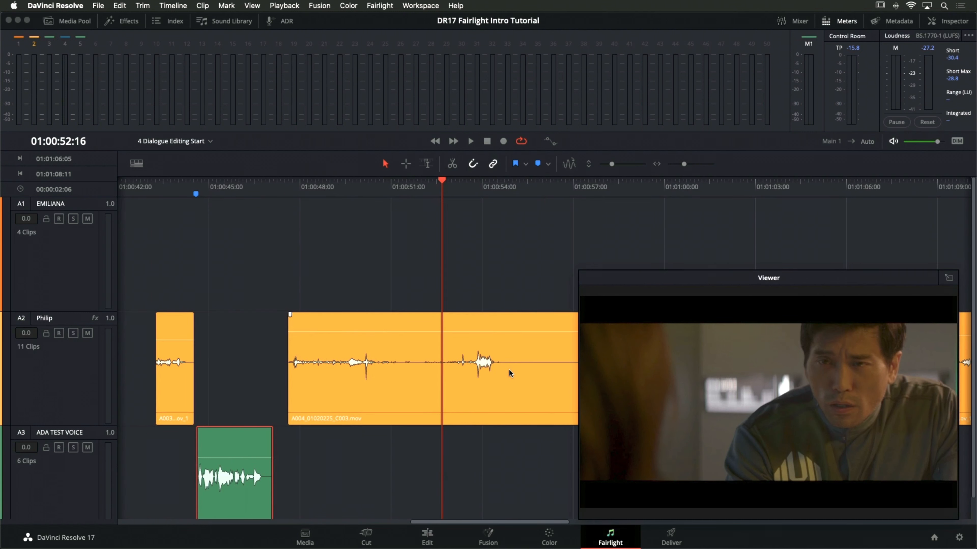
{"action": "key", "text": "space"}
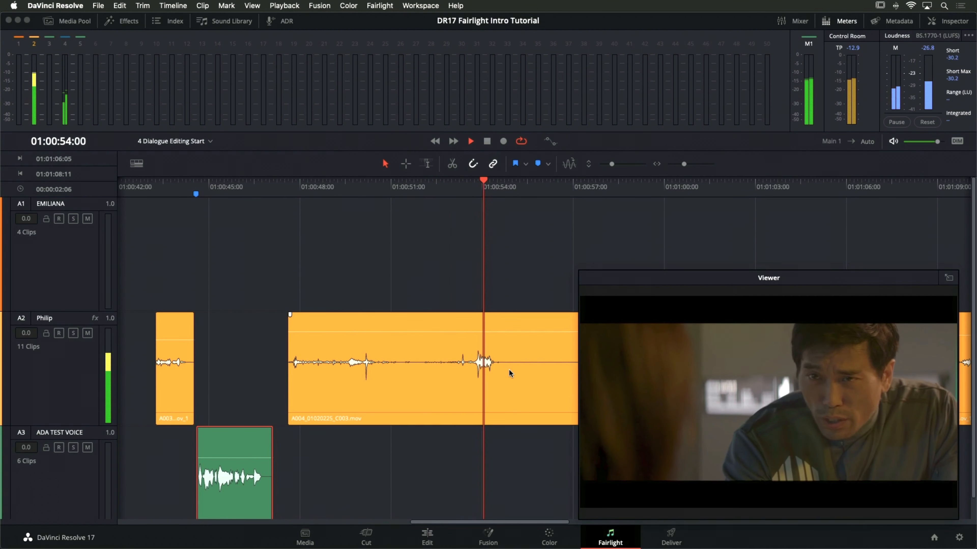
{"action": "key", "text": "space"}
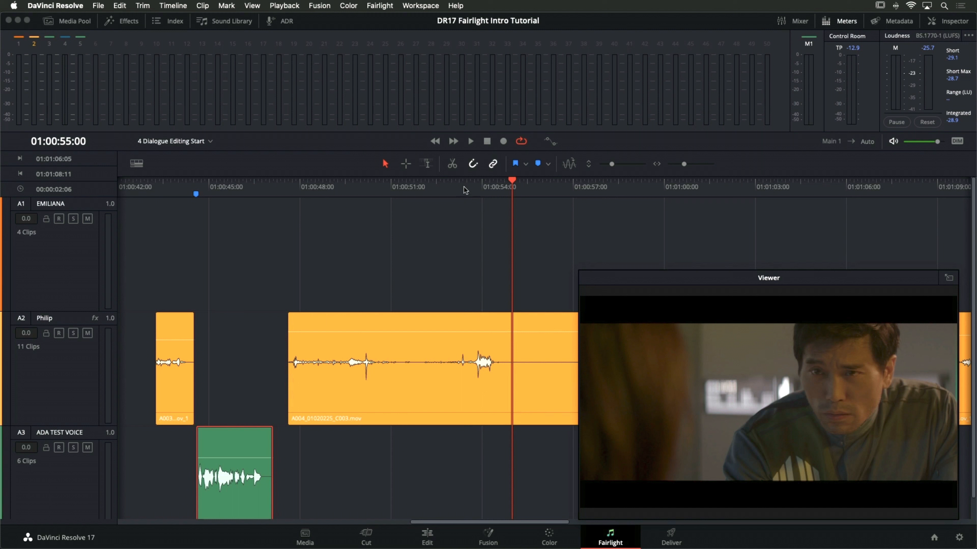
{"action": "left_click_drag", "start_coordinate": [464, 187], "coordinate": [455, 191]}
{"action": "key", "text": "space"}
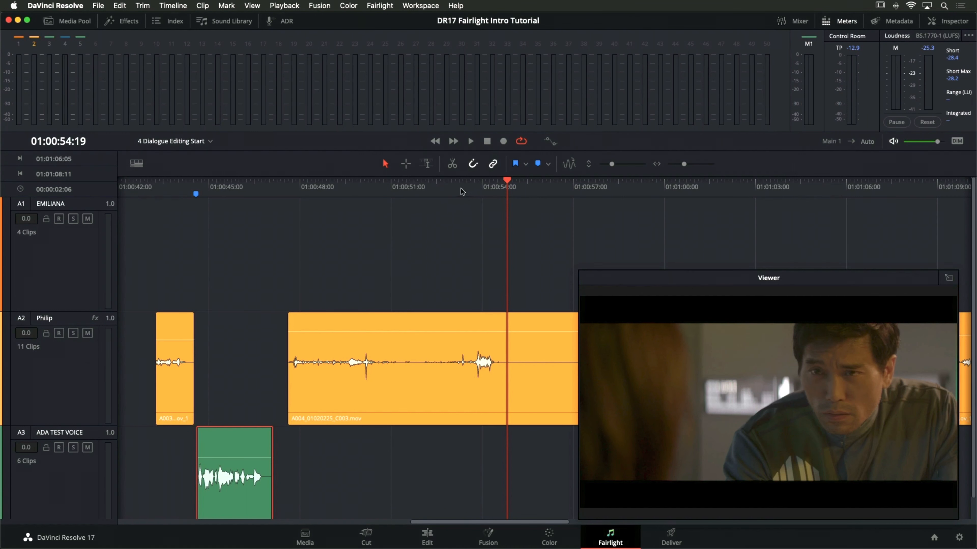
Load the A003_01020143 clip from the Repair and Replace bin of the Media Pool and audition its marked range
{"action": "left_click", "coordinate": [67, 23]}
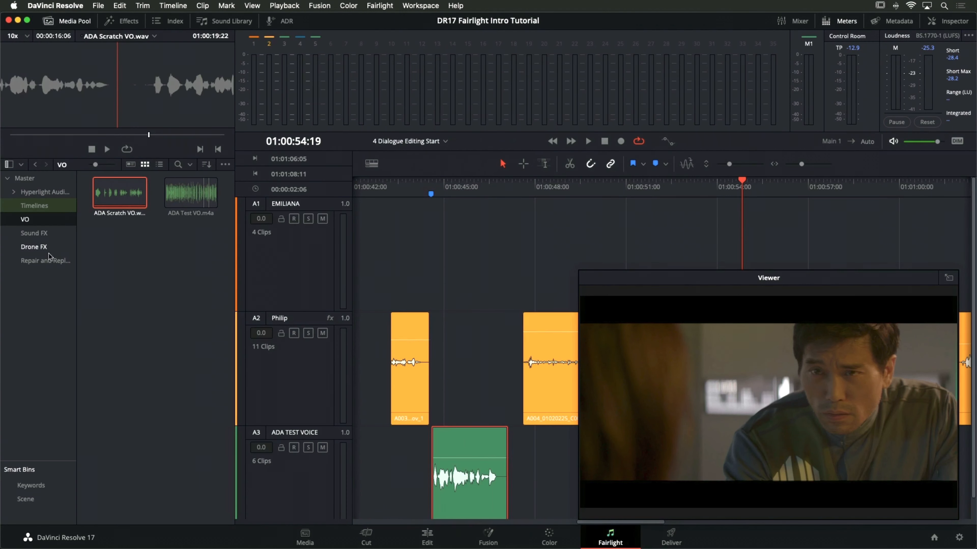
{"action": "left_click", "coordinate": [26, 263]}
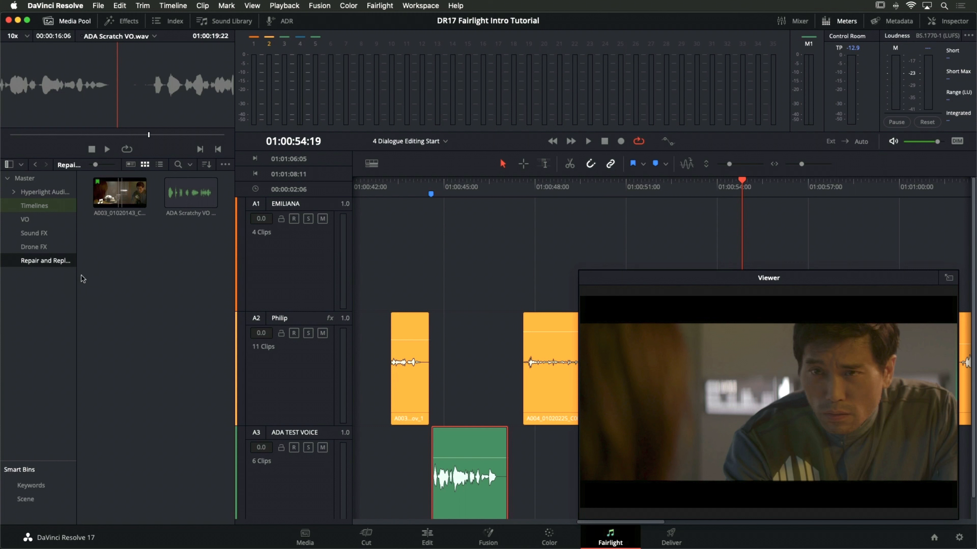
{"action": "left_click_drag", "start_coordinate": [76, 276], "coordinate": [85, 276]}
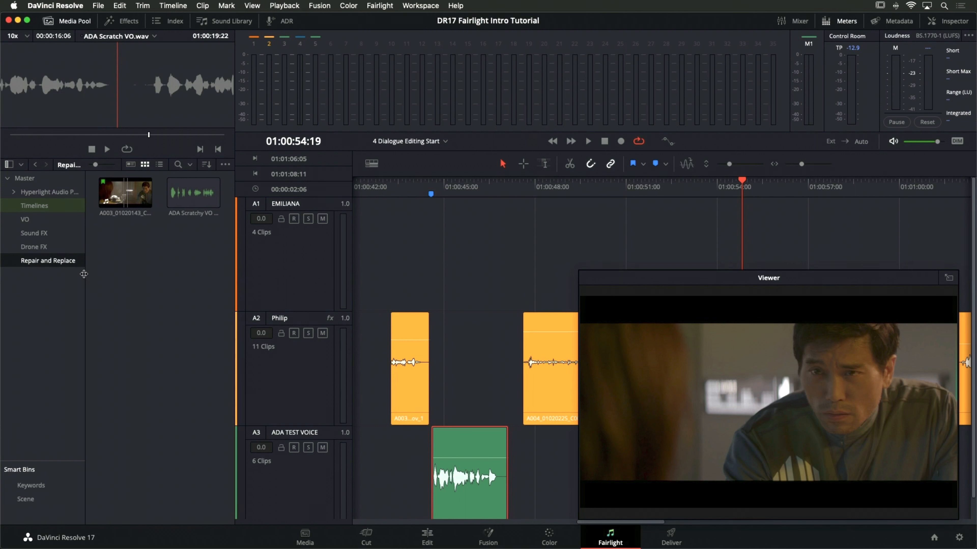
{"action": "left_click", "coordinate": [115, 214]}
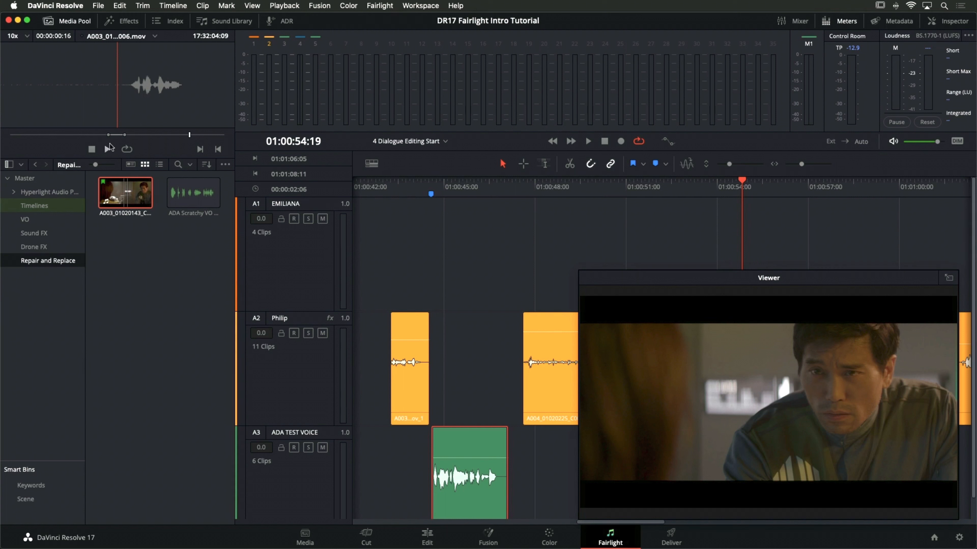
{"action": "left_click", "coordinate": [112, 136]}
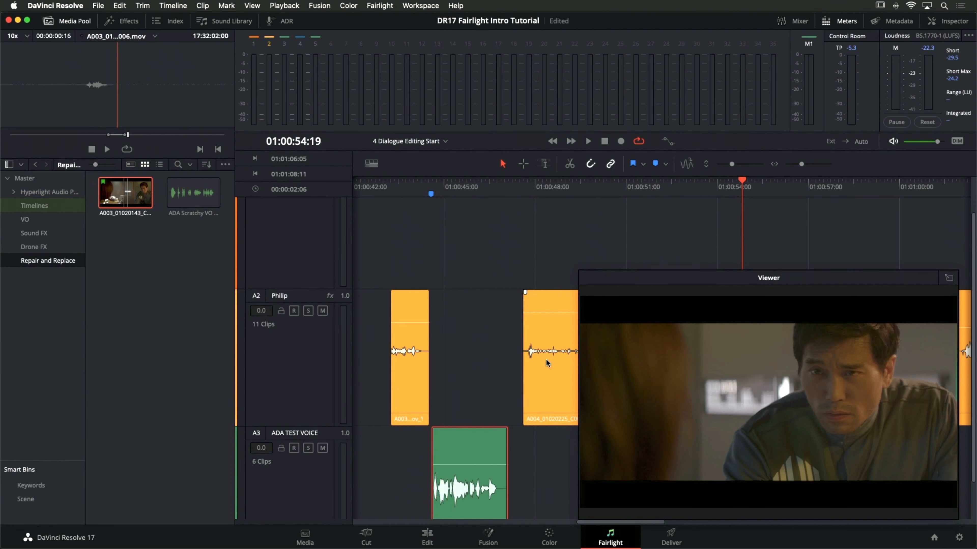
Place the marked A003_01020143 audio on track A1 above the matching A2 phrase near 01:00:54, then close the Media Pool
{"action": "scroll", "coordinate": [546, 360], "scroll_direction": "right", "scroll_amount": 5}
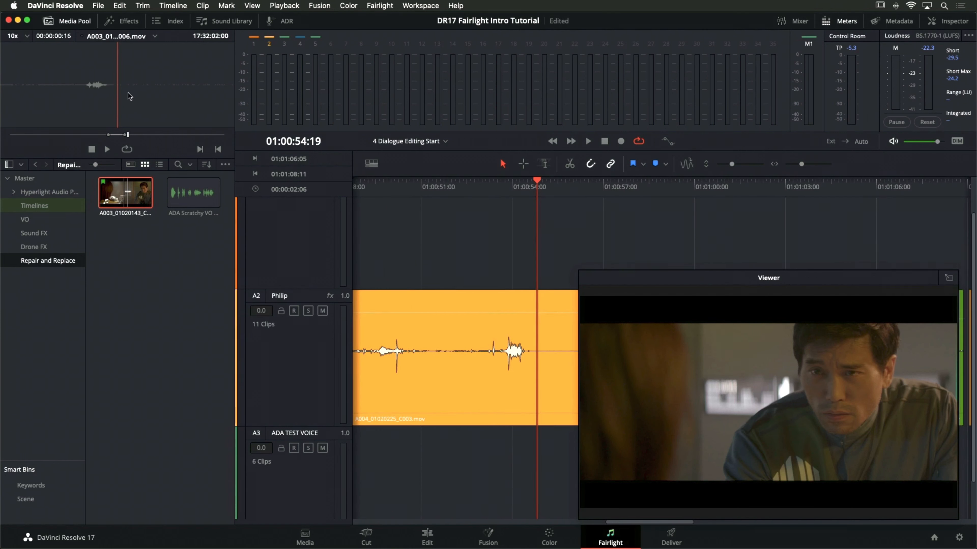
{"action": "left_click_drag", "start_coordinate": [130, 96], "coordinate": [502, 258]}
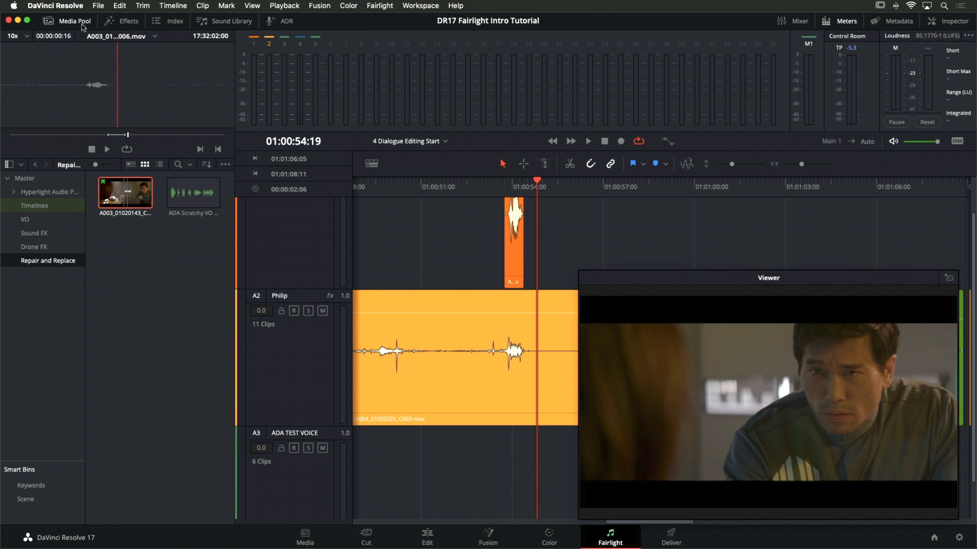
{"action": "left_click", "coordinate": [48, 20]}
{"action": "scroll", "coordinate": [306, 323], "scroll_direction": "down", "scroll_amount": 2}
{"action": "scroll", "coordinate": [321, 338], "scroll_direction": "up", "scroll_amount": 4}
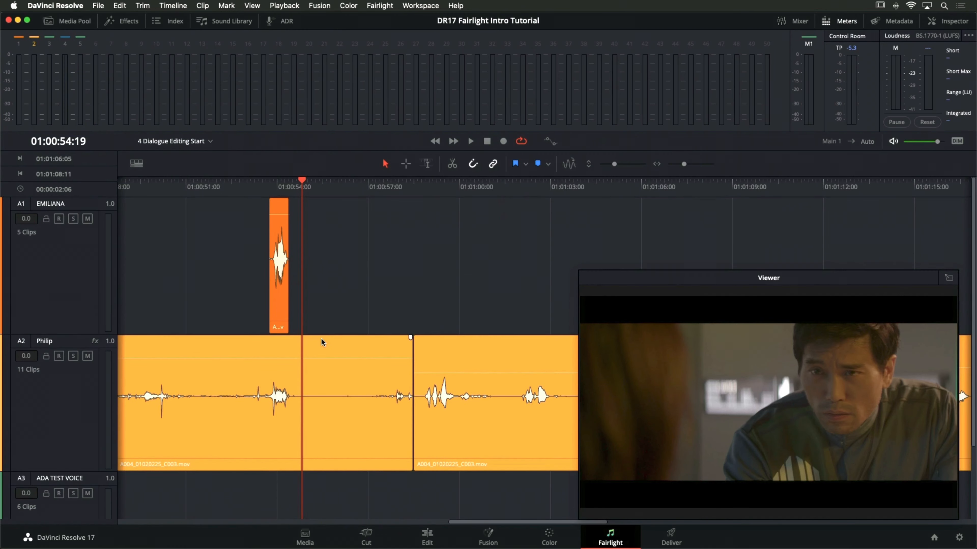
Move the replacement clip from A1 straight down onto A2 at 01:00:53:17, overwriting the original phrase, and trim its end to about 01:00:54:04
{"action": "left_click", "coordinate": [277, 184]}
{"action": "key", "text": "super+="}
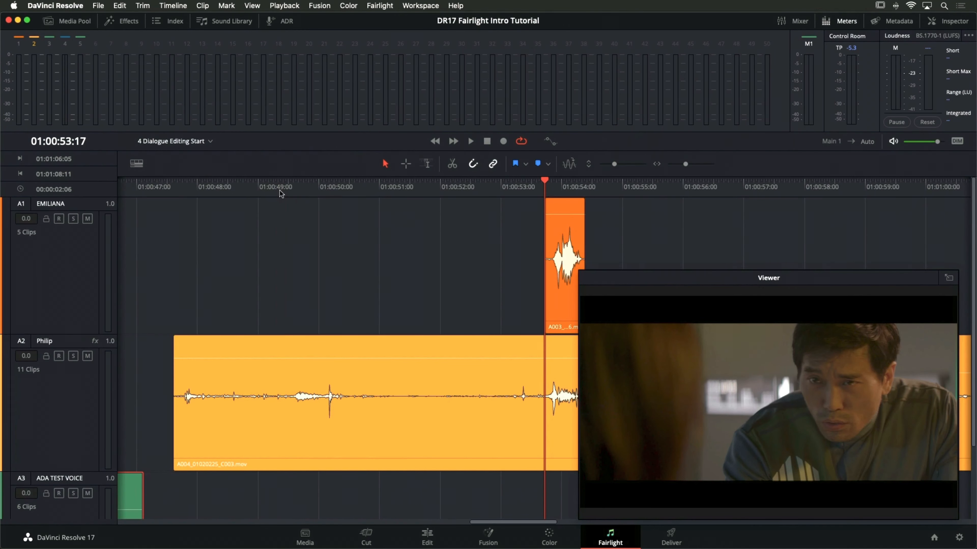
{"action": "scroll", "coordinate": [425, 327], "scroll_direction": "right", "scroll_amount": 4}
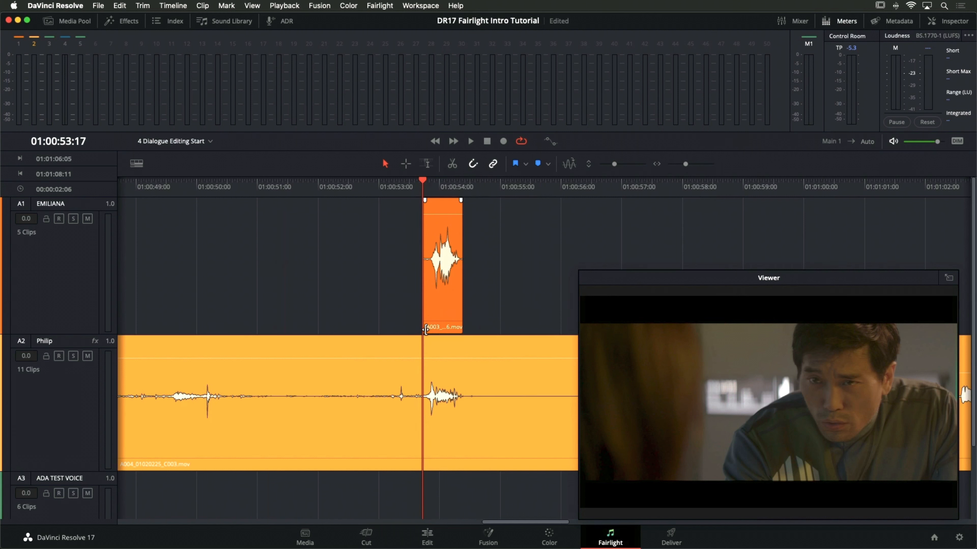
{"action": "scroll", "coordinate": [424, 330], "scroll_direction": "right", "scroll_amount": 2}
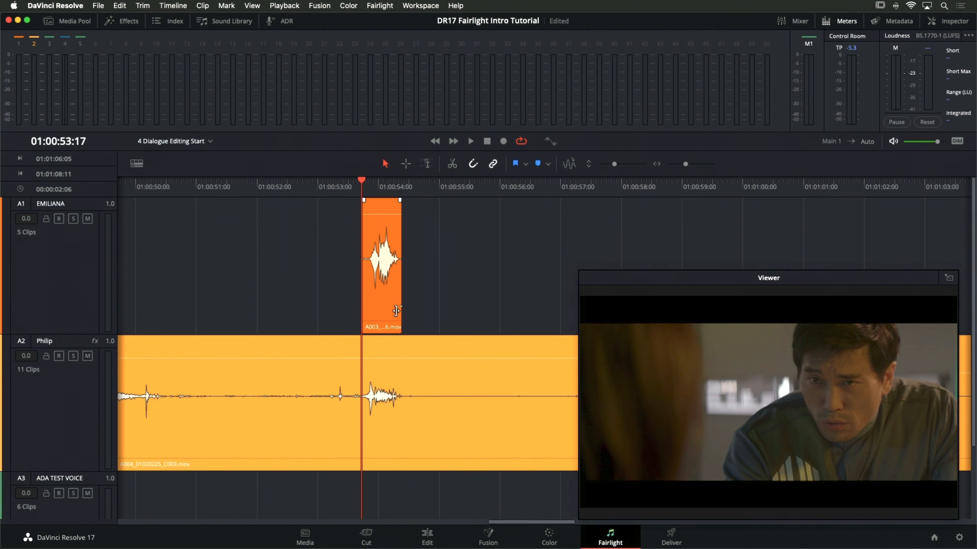
{"action": "left_click", "coordinate": [381, 263]}
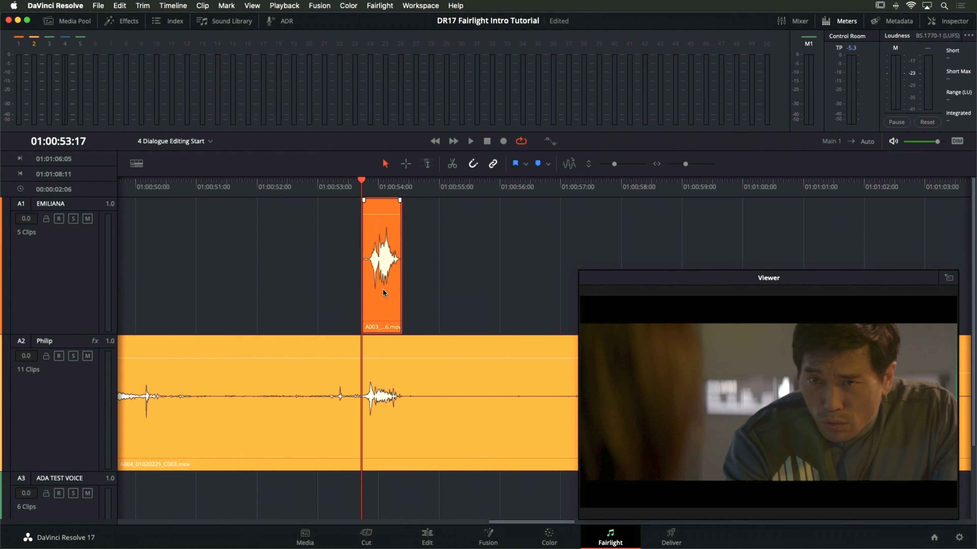
{"action": "left_click_drag", "start_coordinate": [380, 280], "coordinate": [376, 378]}
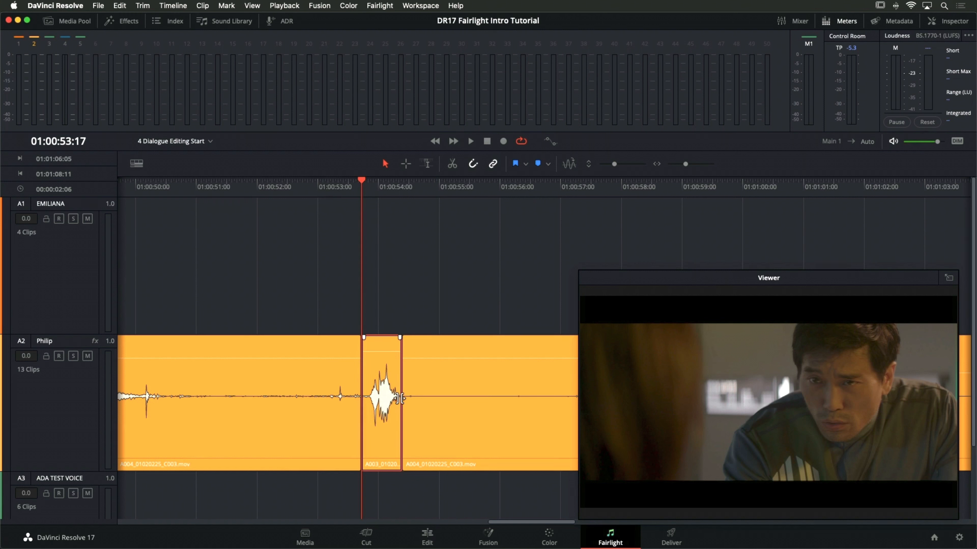
{"action": "left_click_drag", "start_coordinate": [400, 400], "coordinate": [384, 402]}
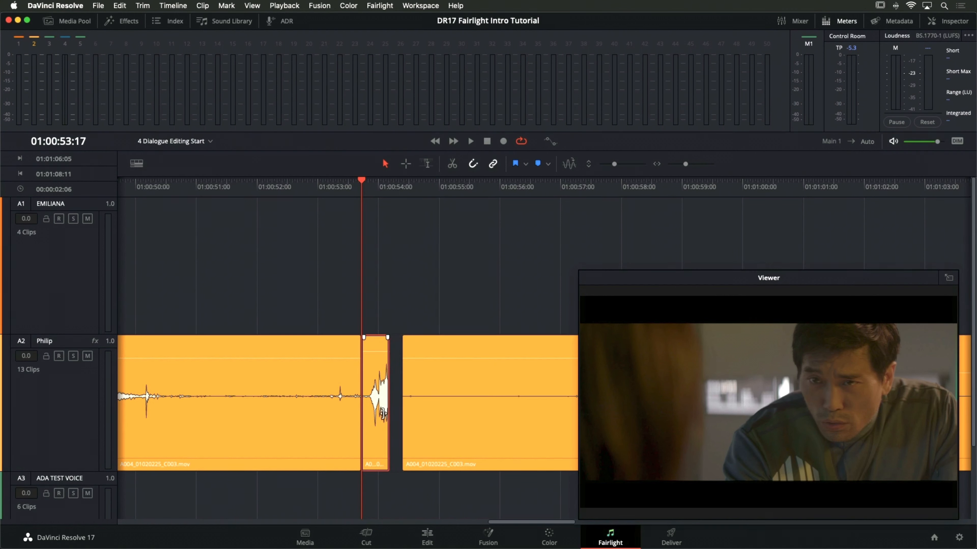
Try sliding the trimmed replacement clip further along A2, and undo back to its untrimmed placement on A1
{"action": "left_click_drag", "start_coordinate": [375, 440], "coordinate": [418, 444]}
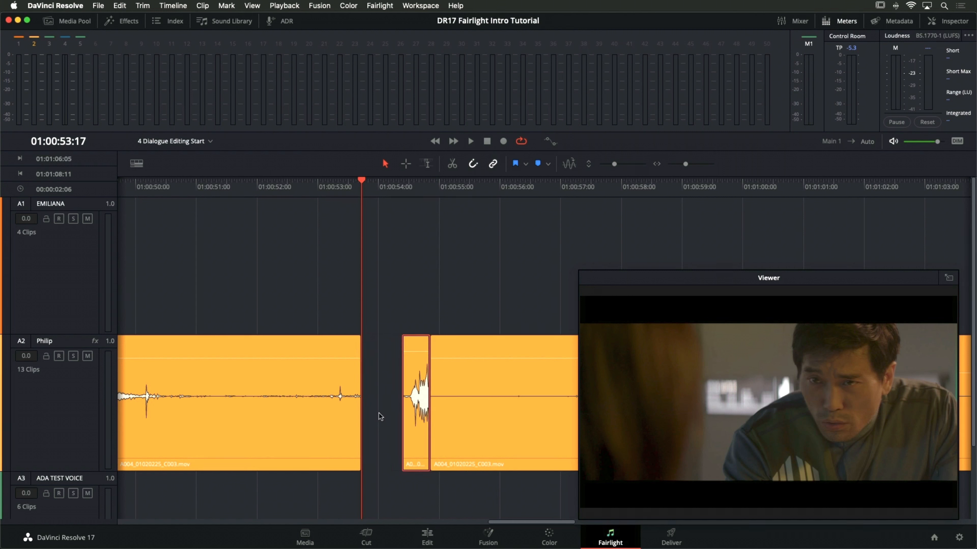
{"action": "left_click_drag", "start_coordinate": [359, 406], "coordinate": [380, 409]}
{"action": "key", "text": "super+z"}
{"action": "key", "text": "super+z"}
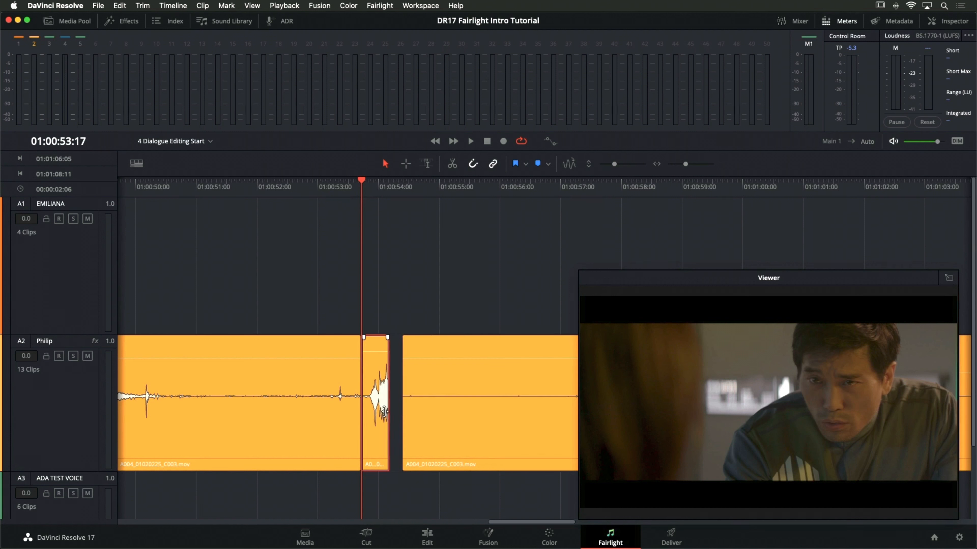
{"action": "key", "text": "super+z"}
{"action": "key", "text": "super+z"}
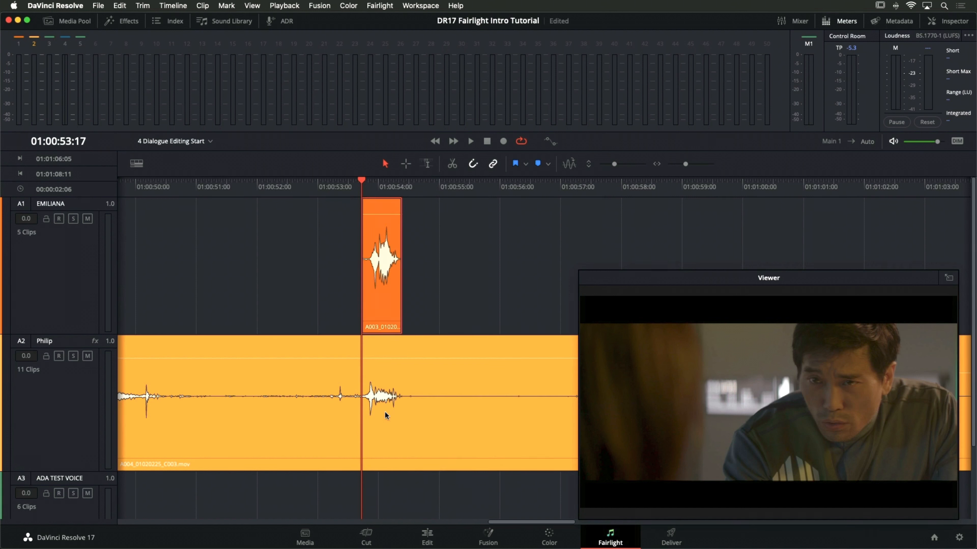
Turn on layered audio editing and move the replacement clip from A1 straight down onto A2 over the original phrase
{"action": "key", "text": "super+s"}
{"action": "left_click", "coordinate": [173, 5]}
{"action": "left_click_drag", "start_coordinate": [382, 253], "coordinate": [386, 373]}
Set the clip color of the A003_01020143 replacement clip on A2 to Navy
{"action": "right_click", "coordinate": [386, 373]}
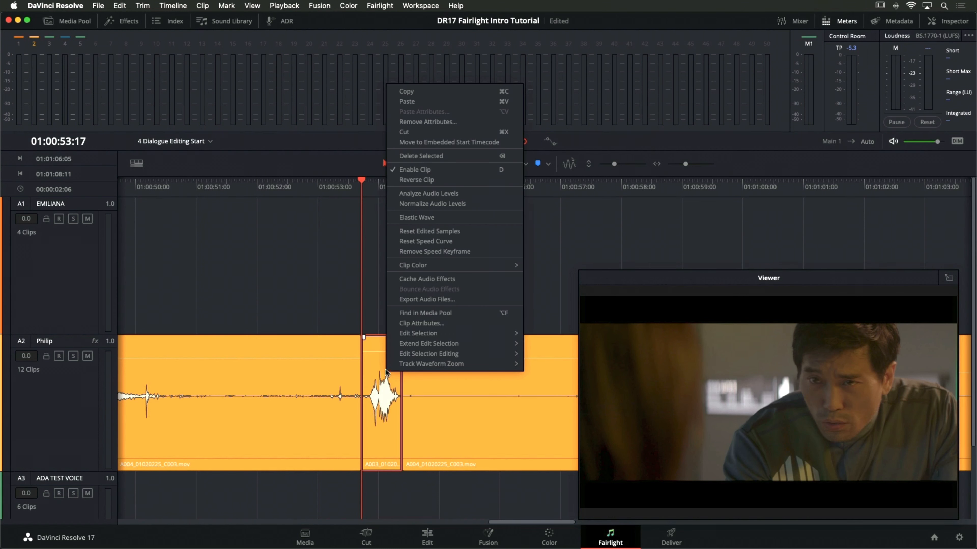
{"action": "mouse_move", "coordinate": [498, 266]}
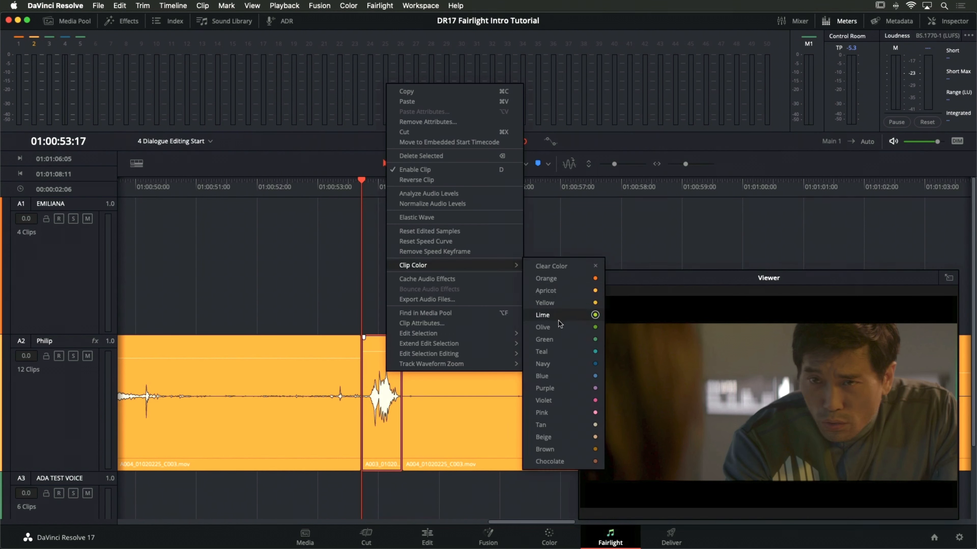
{"action": "left_click", "coordinate": [554, 355]}
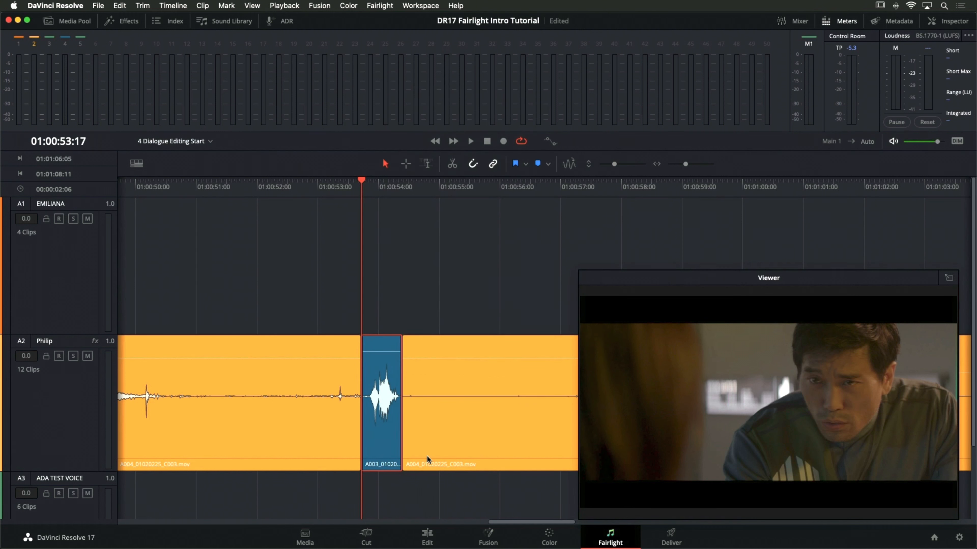
Align the replacement clip with the underlying A2 phrase, turning snapping off and sliding it to start at about 01:00:53:16
{"action": "left_click_drag", "start_coordinate": [375, 446], "coordinate": [390, 422]}
{"action": "left_click", "coordinate": [371, 186]}
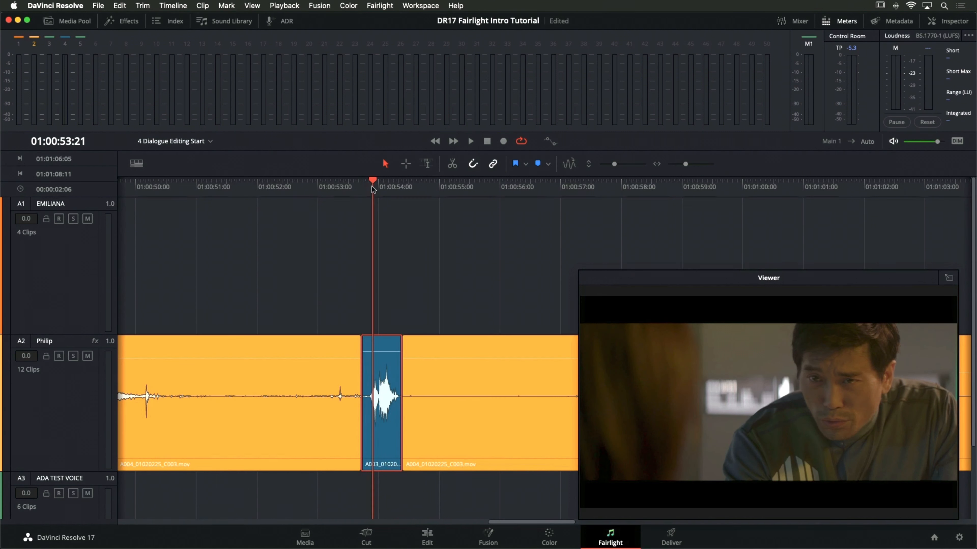
{"action": "key", "text": "super+equal"}
{"action": "scroll", "coordinate": [408, 295], "scroll_direction": "right", "scroll_amount": 5}
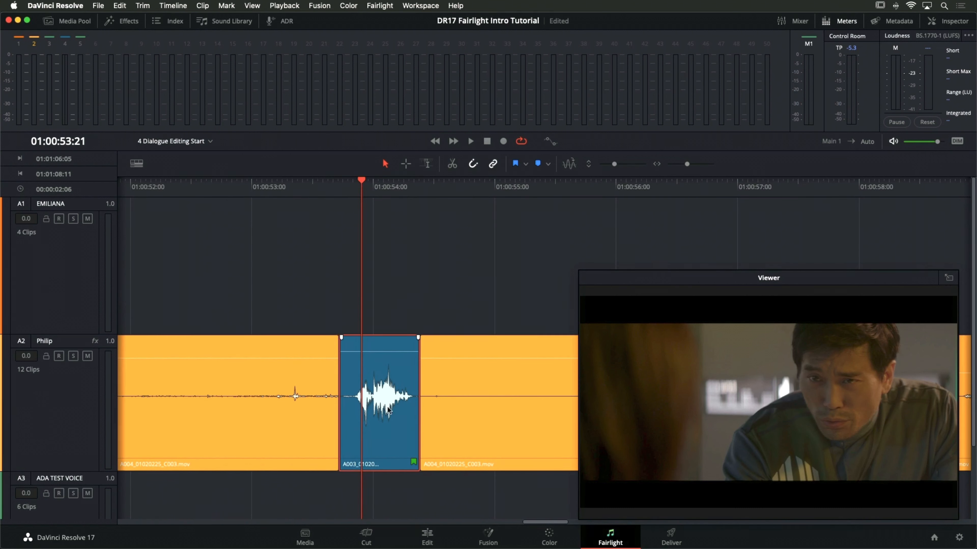
{"action": "left_click", "coordinate": [387, 419]}
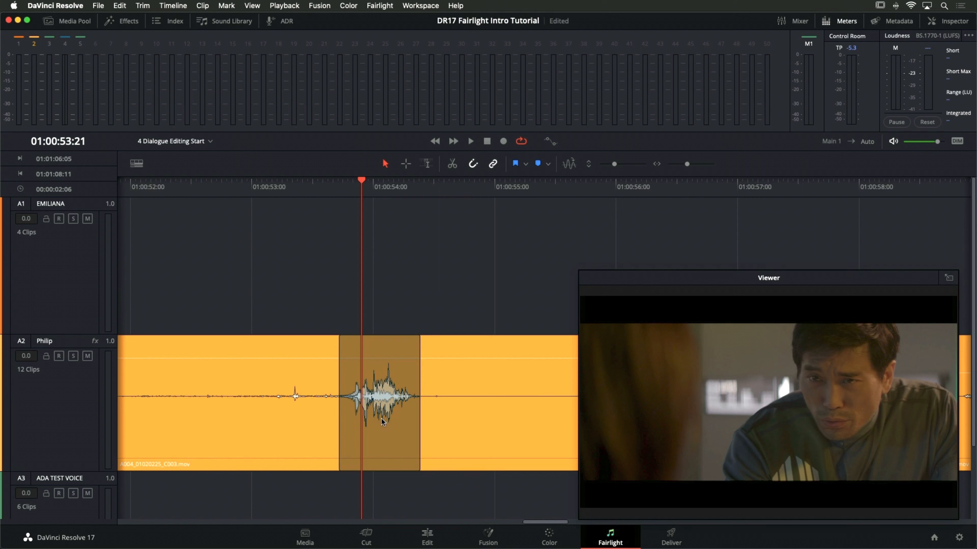
{"action": "mouse_move", "coordinate": [382, 421]}
{"action": "left_mouse_down"}
{"action": "mouse_move", "coordinate": [370, 423]}
{"action": "mouse_move", "coordinate": [394, 428]}
{"action": "mouse_move", "coordinate": [376, 428]}
{"action": "mouse_move", "coordinate": [371, 409]}
{"action": "left_mouse_up"}
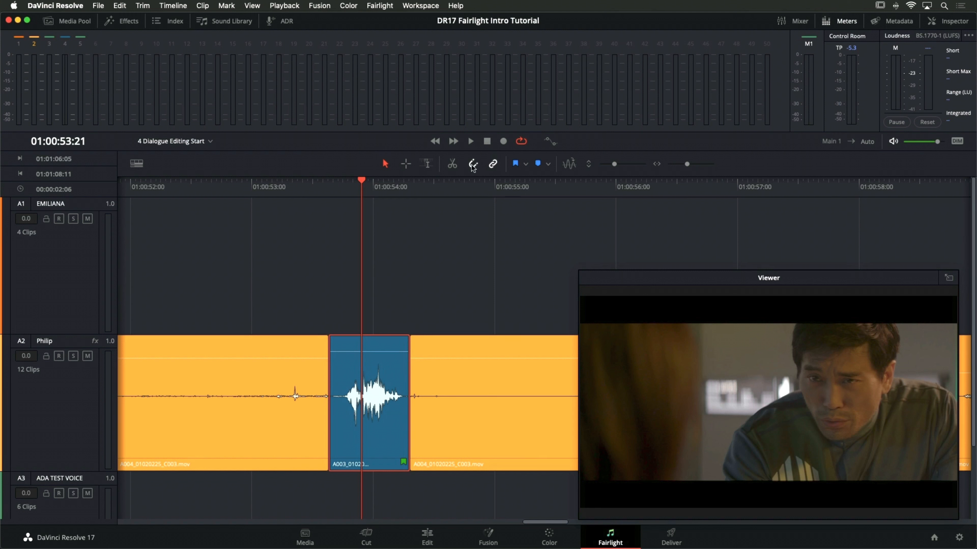
{"action": "mouse_move", "coordinate": [379, 443]}
{"action": "left_mouse_down"}
{"action": "mouse_move", "coordinate": [371, 434]}
{"action": "mouse_move", "coordinate": [387, 432]}
{"action": "left_mouse_up"}
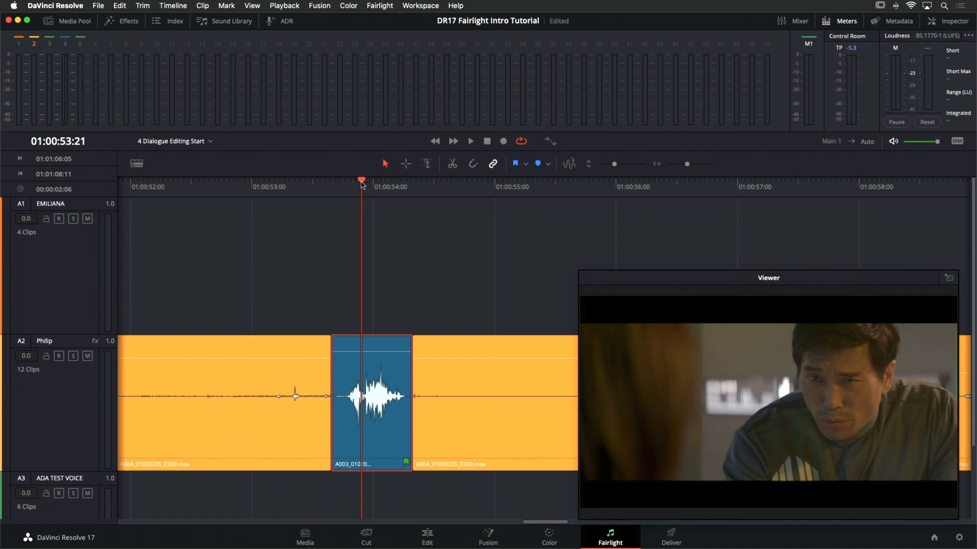
Play the replaced A2 phrase twice from about 01:00:53:03, checking its sync against the picture
{"action": "left_click_drag", "start_coordinate": [361, 184], "coordinate": [266, 193]}
{"action": "key", "text": "space"}
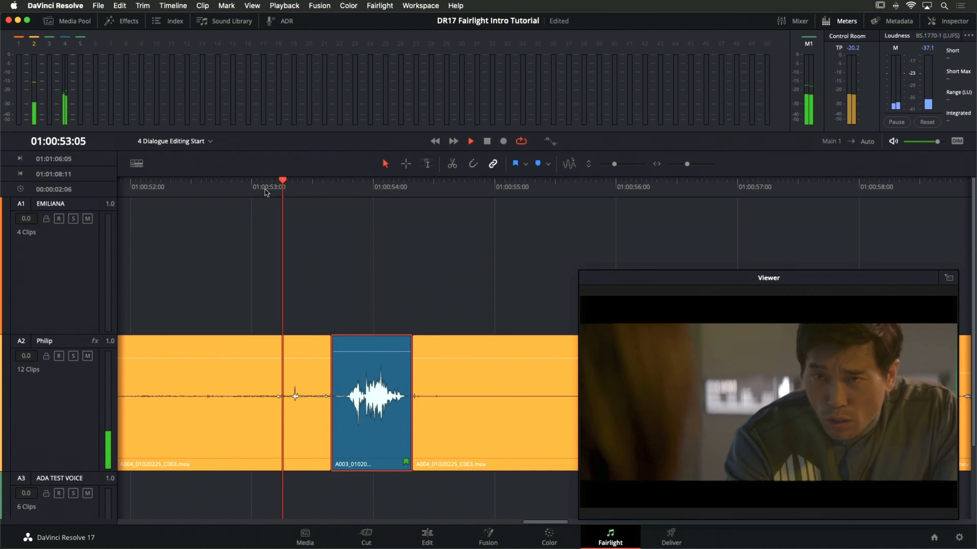
{"action": "key", "text": "space"}
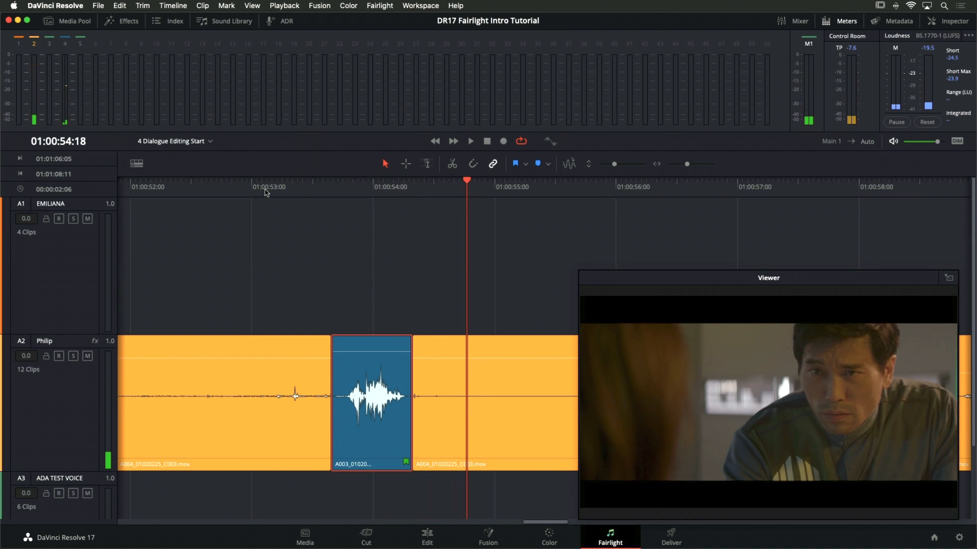
{"action": "left_click", "coordinate": [266, 192]}
{"action": "key", "text": "space"}
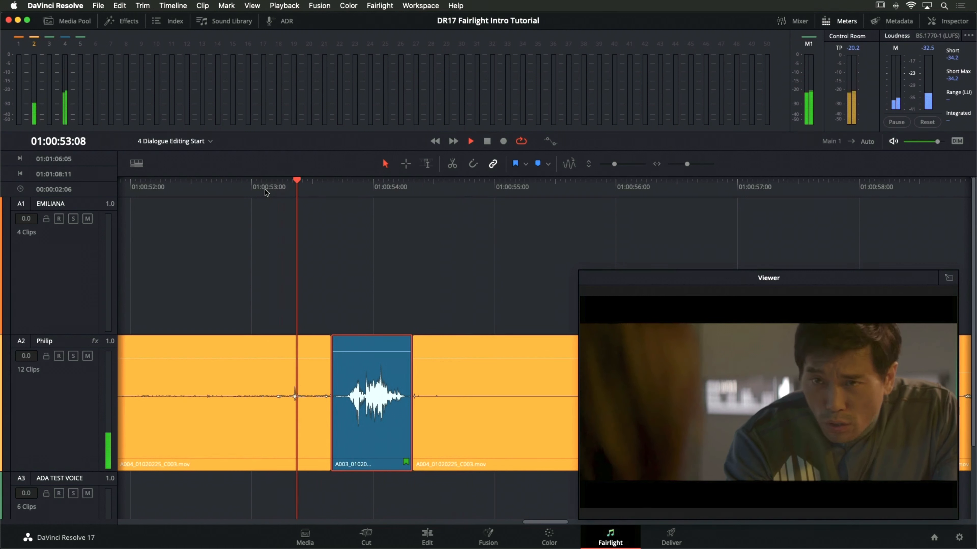
{"action": "key", "text": "space"}
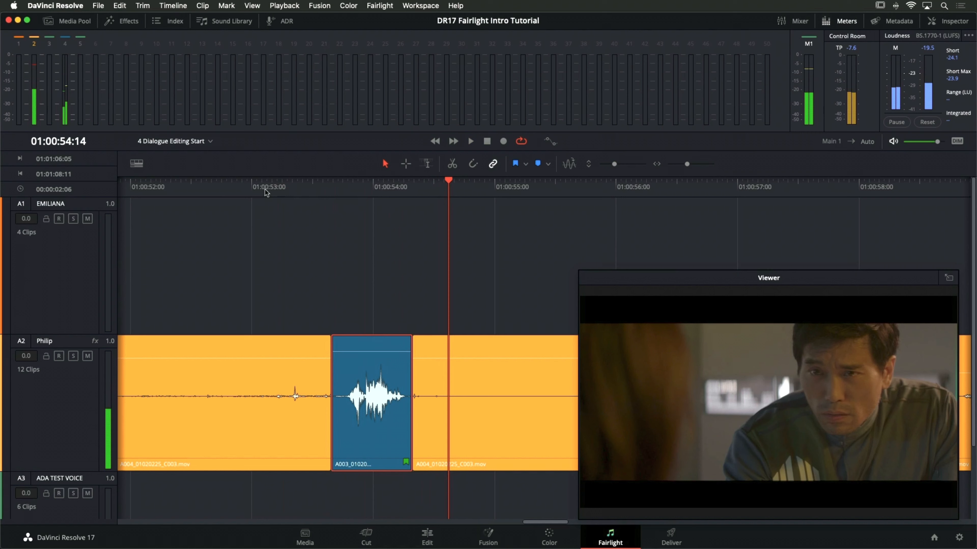
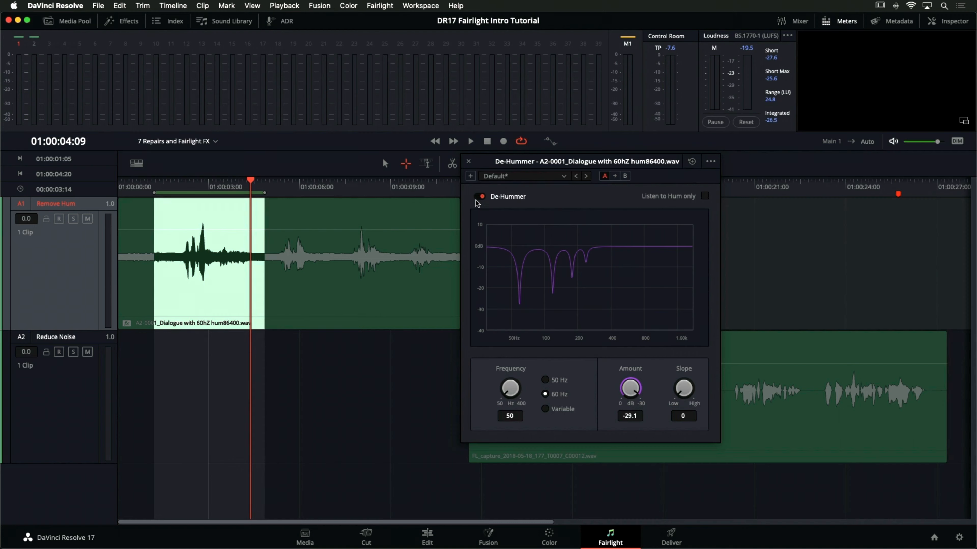
Audition the looped A1 dialogue with the De-Hummer switched off and on for comparison, leaving it enabled, and close its window
{"action": "key", "text": "space"}
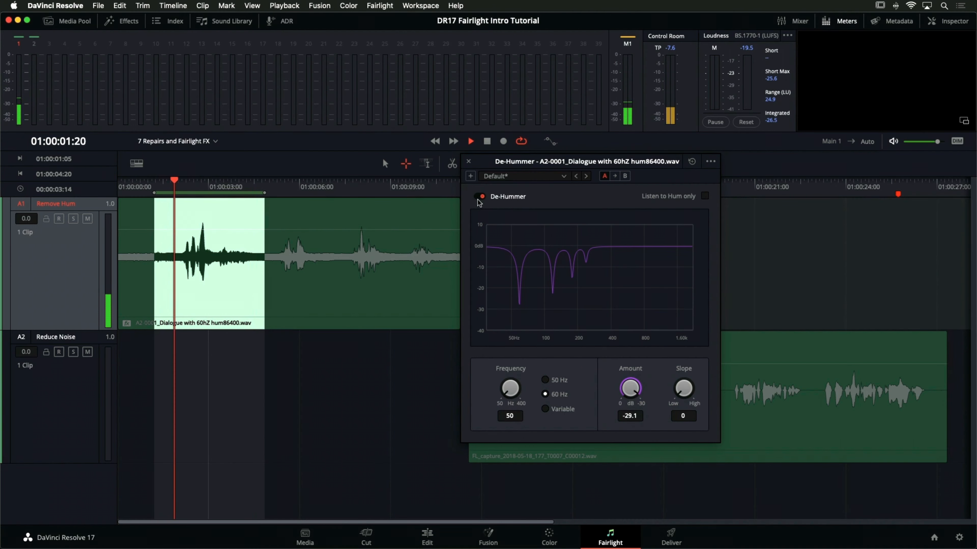
{"action": "left_click", "coordinate": [480, 196]}
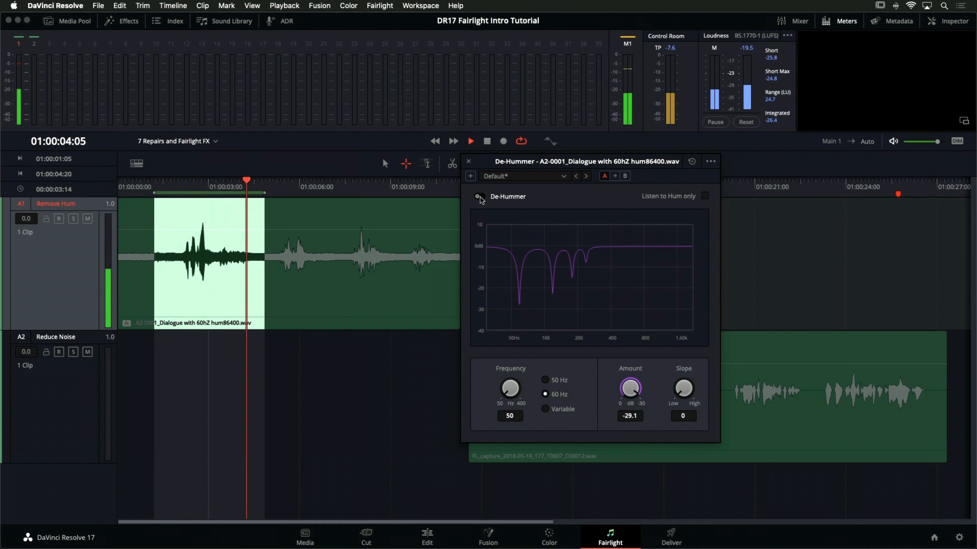
{"action": "left_click", "coordinate": [480, 196]}
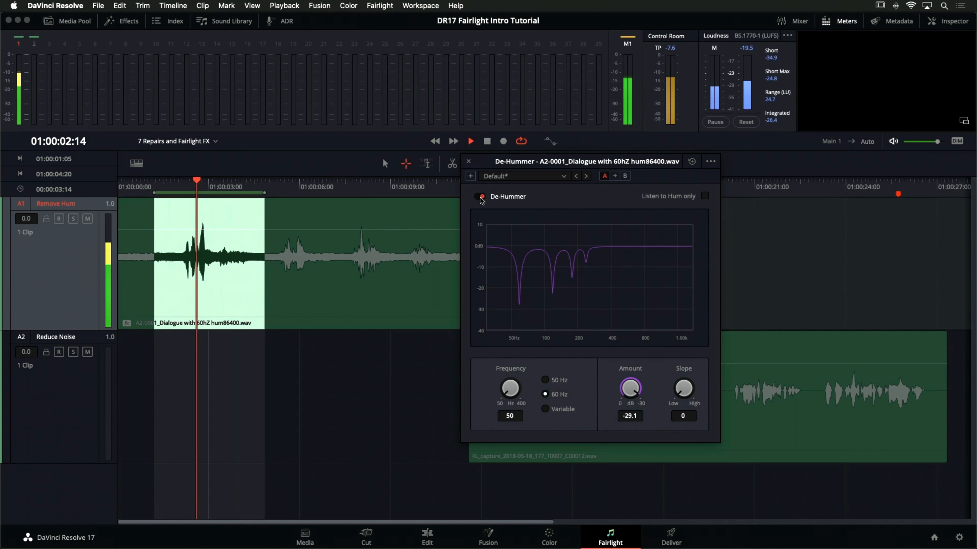
{"action": "left_click", "coordinate": [481, 196]}
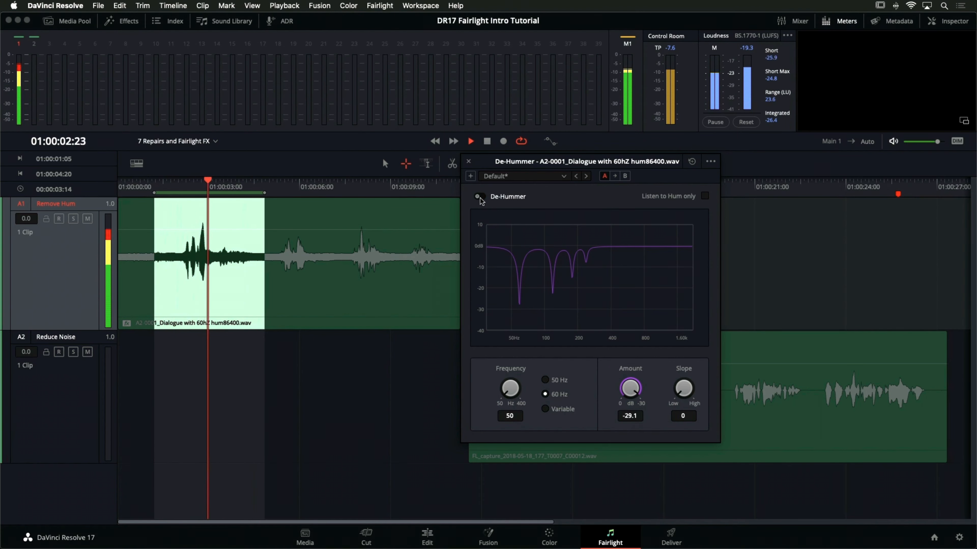
{"action": "key", "text": "space"}
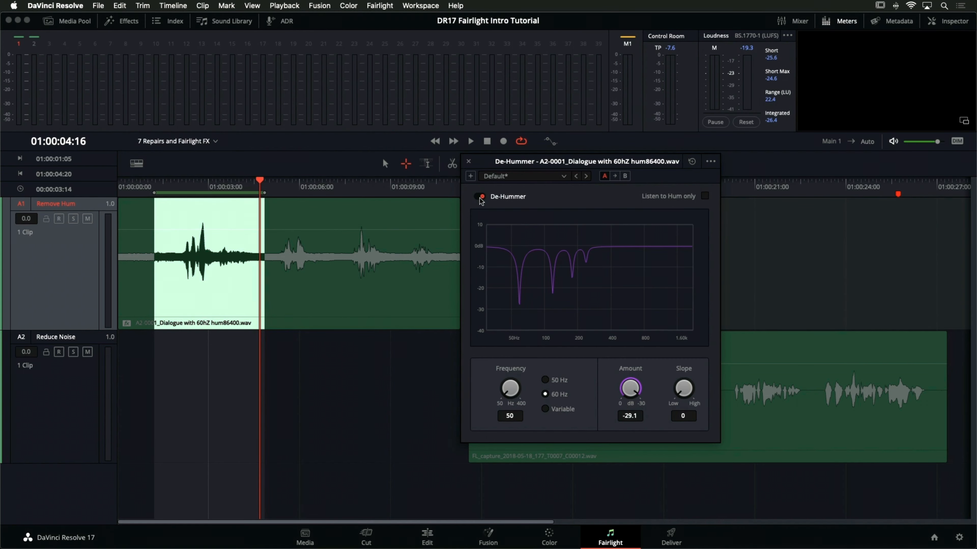
{"action": "left_click", "coordinate": [469, 162]}
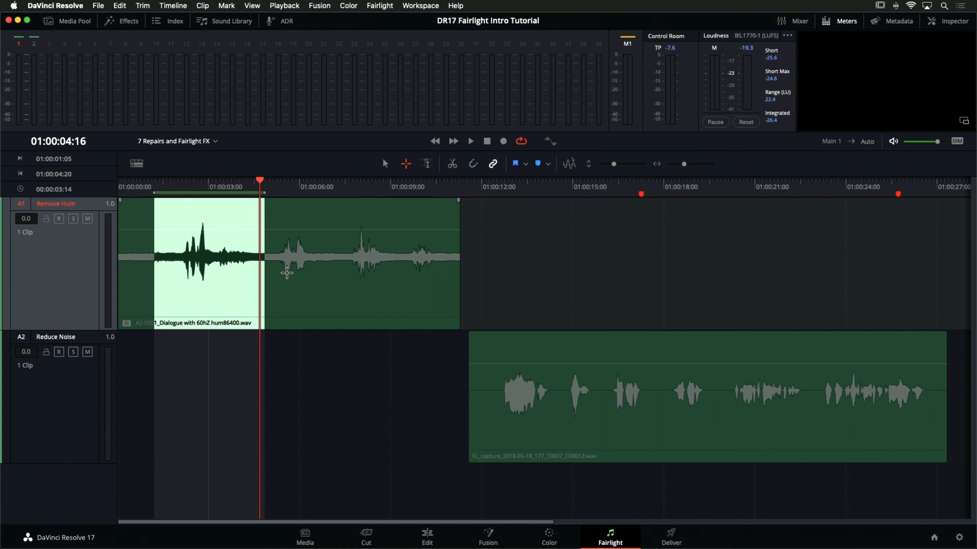
Clear the marked range on A1, select the whole 60 Hz hum dialogue clip, and cache its audio effects
{"action": "key", "text": "alt+x"}
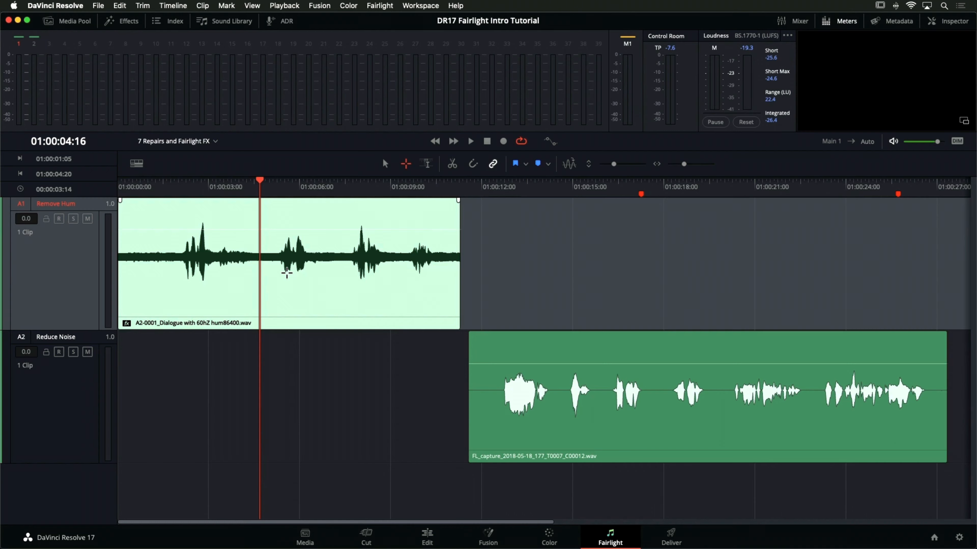
{"action": "right_click", "coordinate": [286, 273]}
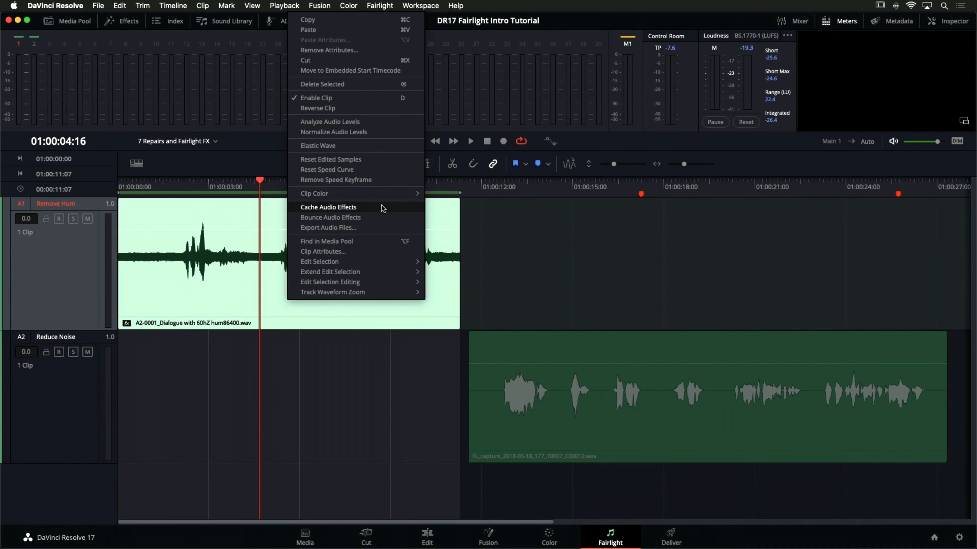
{"action": "left_click", "coordinate": [369, 208]}
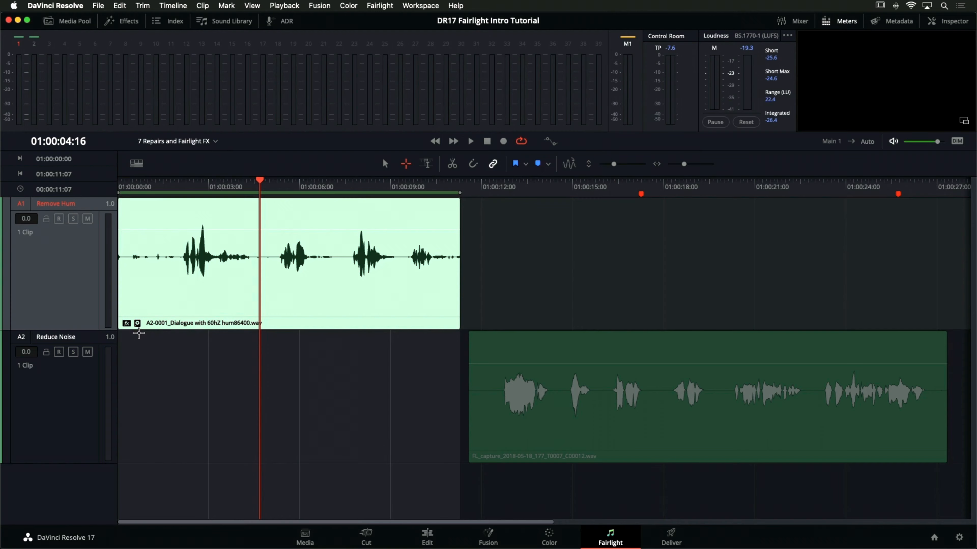
Turn audio effects caching off and on again for the A1 hum clip to compare its waveforms
{"action": "right_click", "coordinate": [282, 278]}
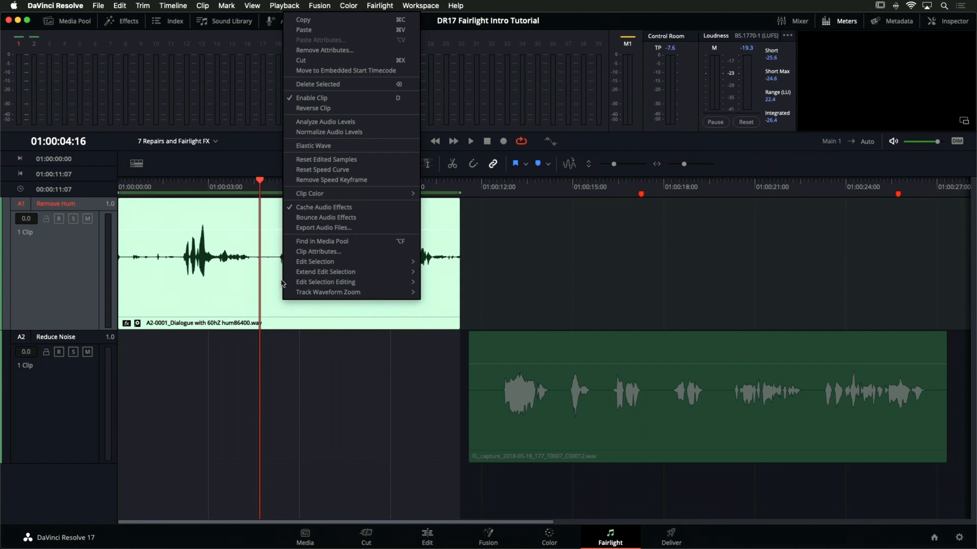
{"action": "left_click", "coordinate": [308, 207]}
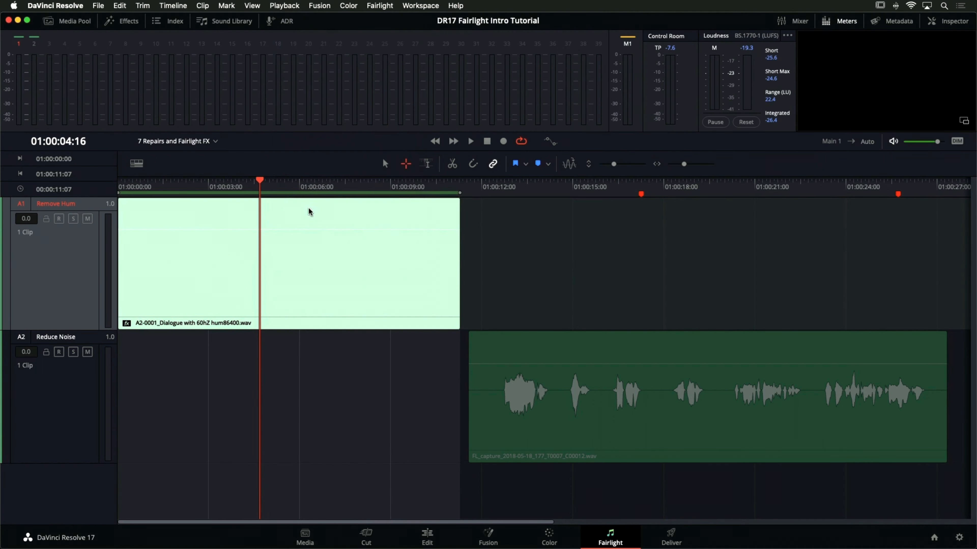
{"action": "right_click", "coordinate": [309, 208]}
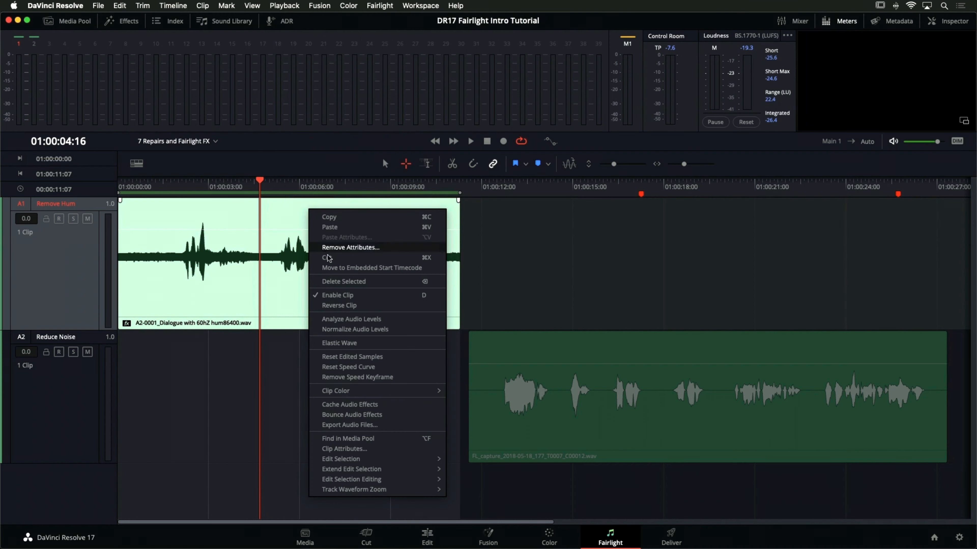
{"action": "left_click", "coordinate": [333, 405]}
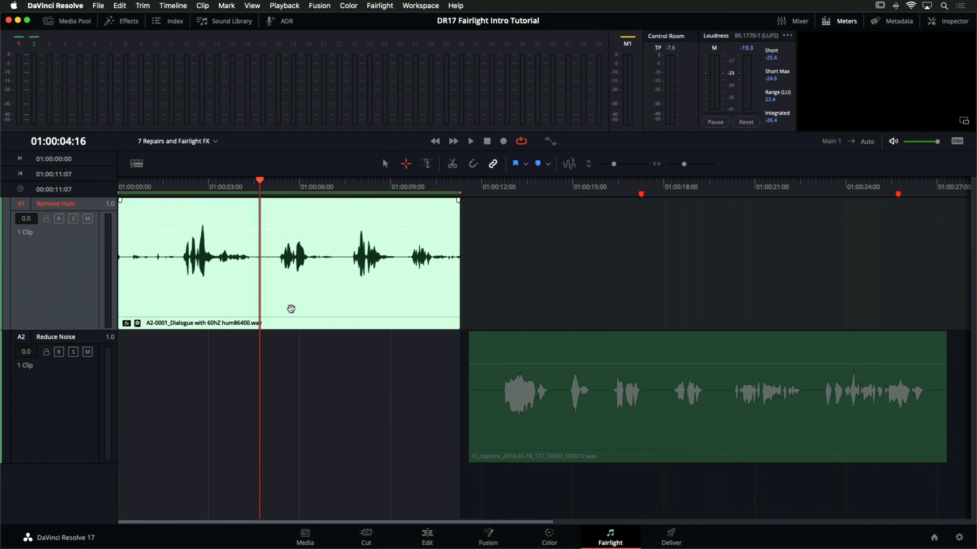
Inspect the cached clip's De-Hummer effect in the Inspector, open its controls, and close both the controls and the Inspector
{"action": "left_click", "coordinate": [951, 24]}
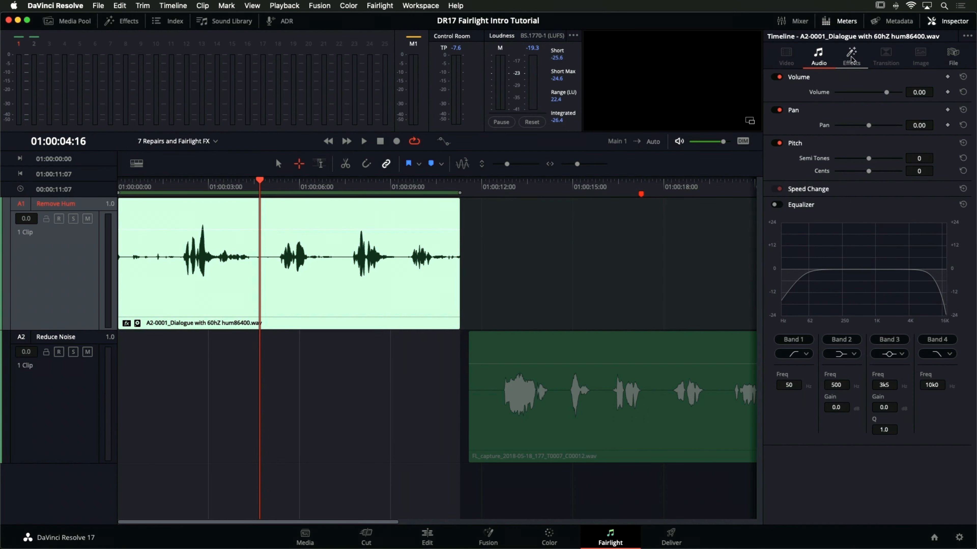
{"action": "left_click", "coordinate": [852, 65]}
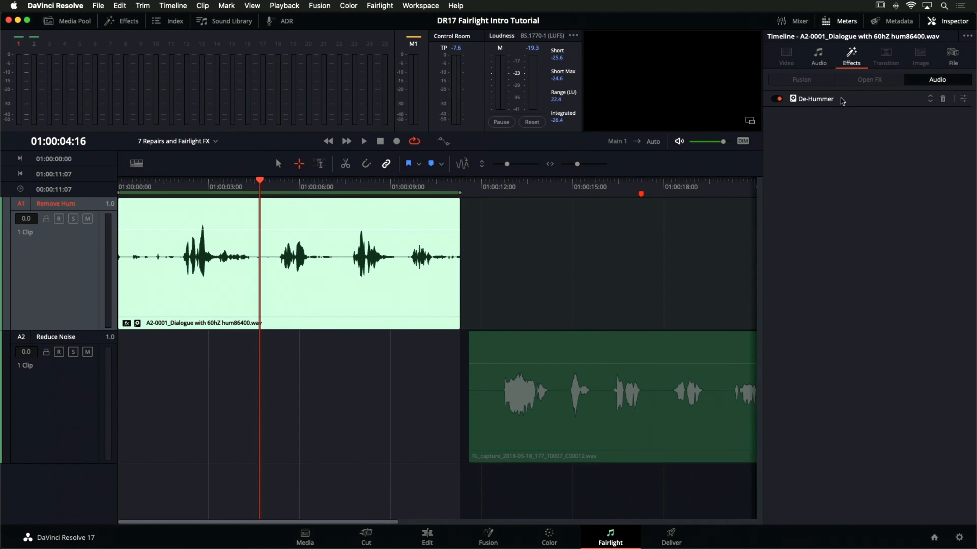
{"action": "left_click", "coordinate": [963, 99]}
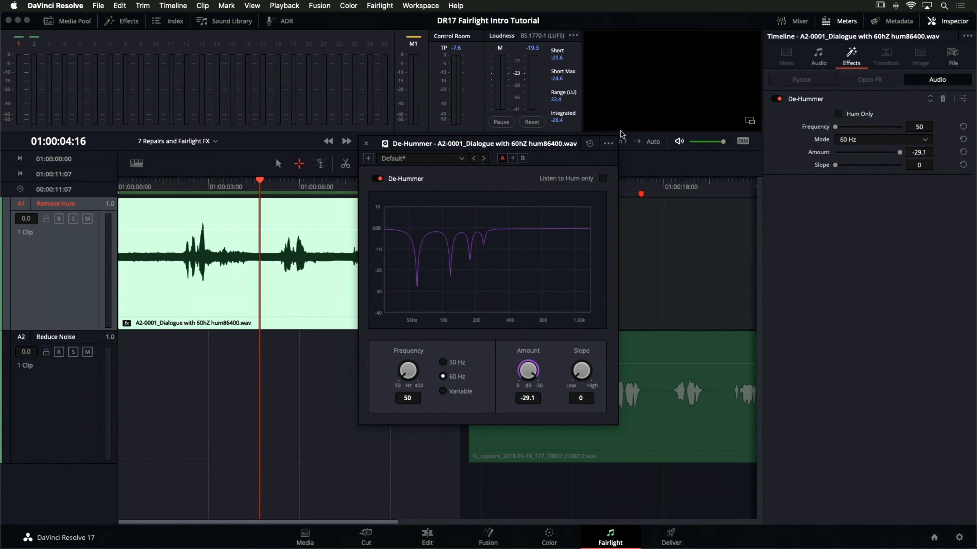
{"action": "left_click_drag", "start_coordinate": [548, 145], "coordinate": [559, 151]}
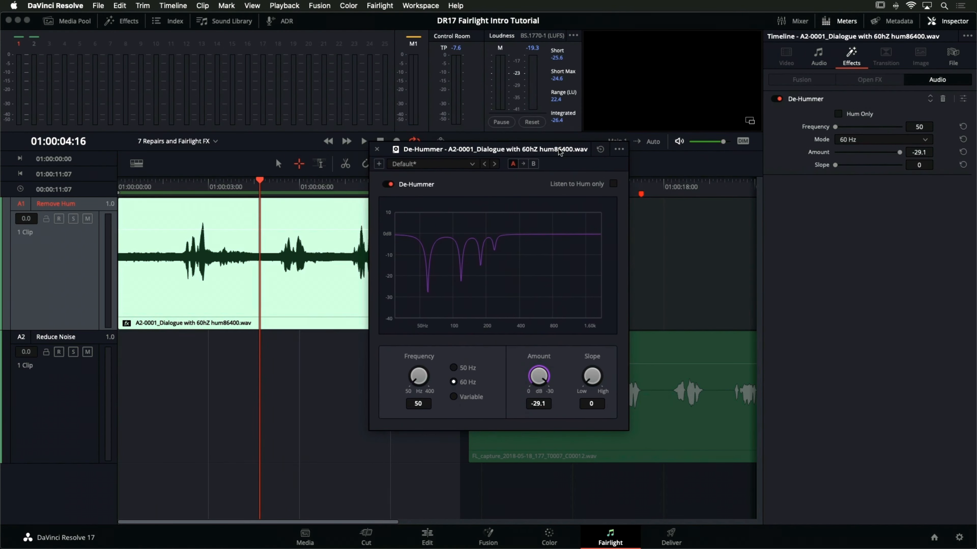
{"action": "left_click", "coordinate": [377, 151]}
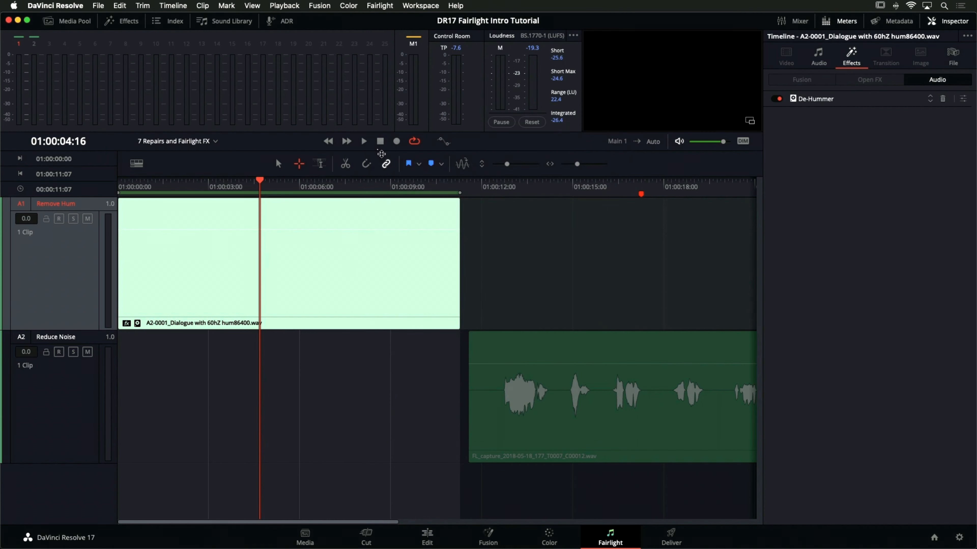
{"action": "left_click", "coordinate": [950, 21]}
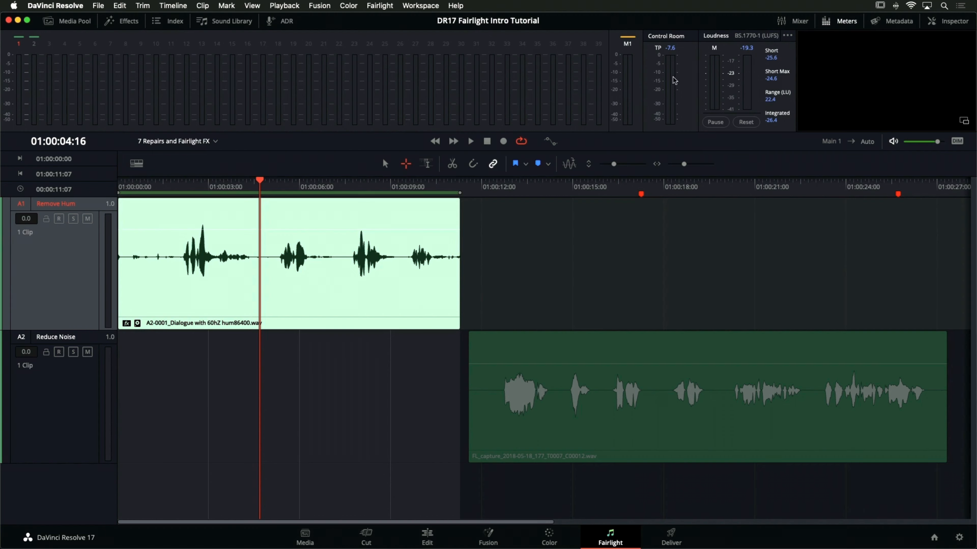
Play the A2 Reduce Noise dialogue from near its start and raise its clip volume until the background noise shows in the waveform
{"action": "mouse_move", "coordinate": [473, 189]}
{"action": "left_mouse_down"}
{"action": "mouse_move", "coordinate": [484, 190]}
{"action": "mouse_move", "coordinate": [474, 194]}
{"action": "left_mouse_up"}
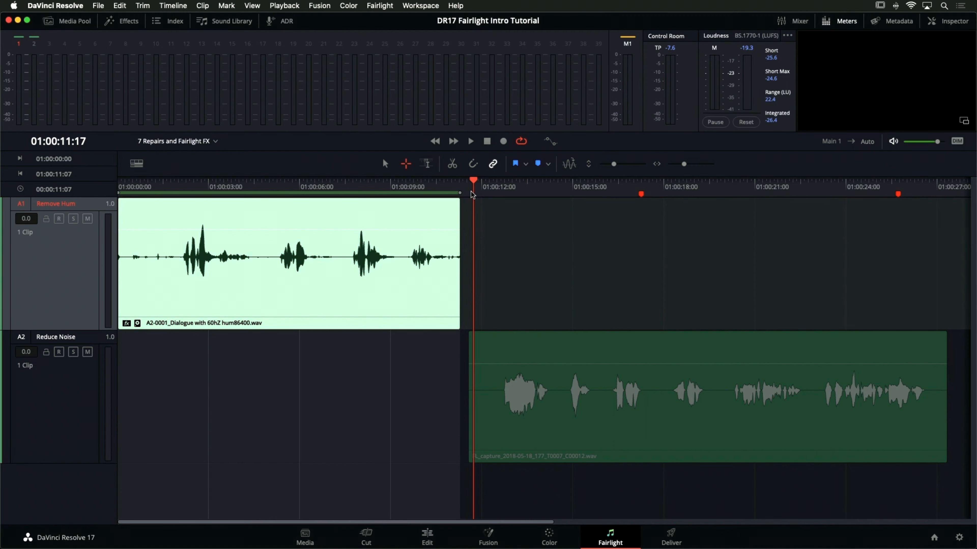
{"action": "key", "text": "space"}
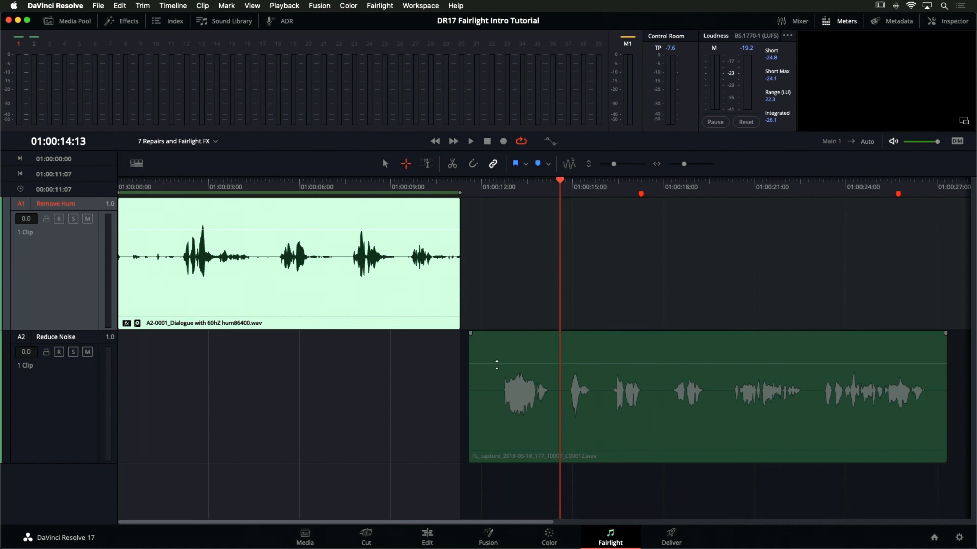
{"action": "left_click_drag", "start_coordinate": [497, 364], "coordinate": [501, 342]}
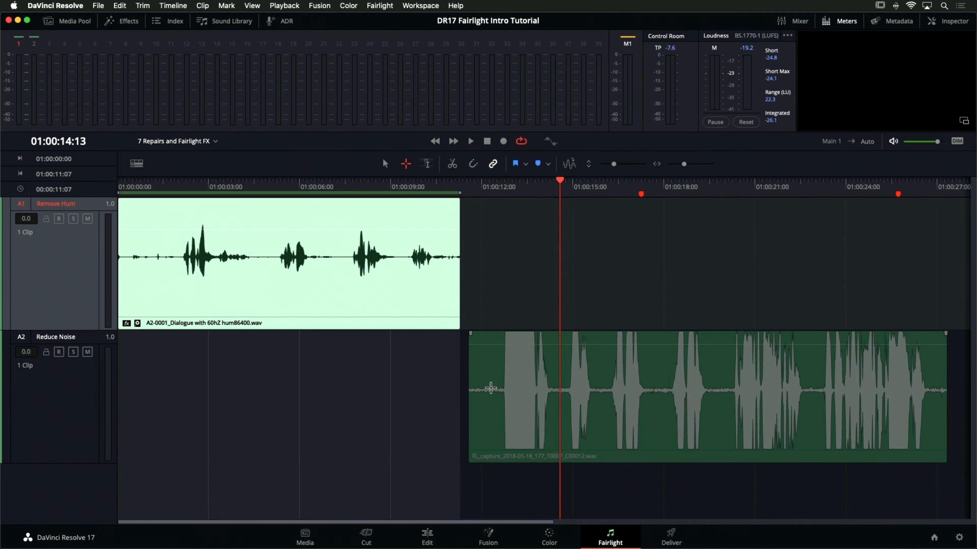
Select the noise-only range before the first words on A2, 01:00:11:17 to 01:00:12:15, and audition it in a loop
{"action": "left_click", "coordinate": [499, 191]}
{"action": "key", "text": "super+equal"}
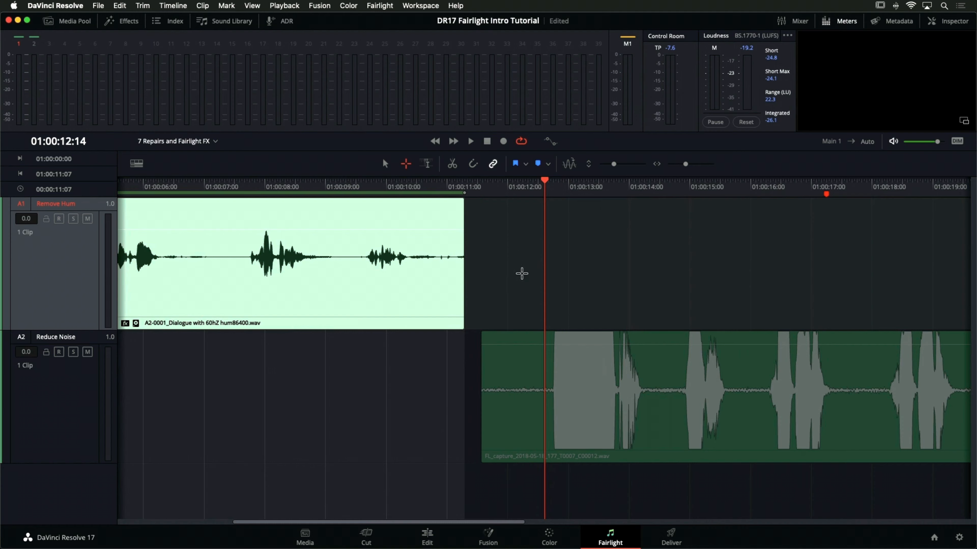
{"action": "left_click_drag", "start_coordinate": [491, 362], "coordinate": [547, 374]}
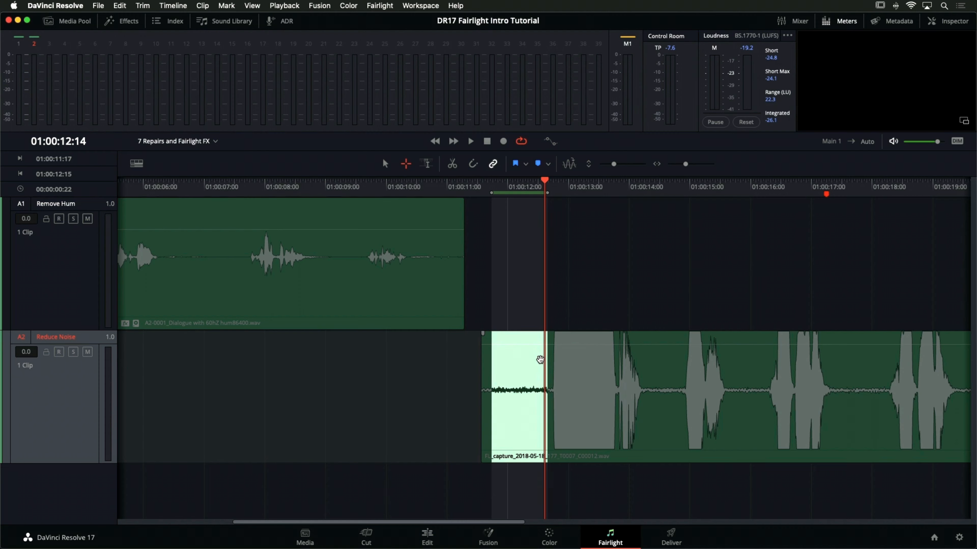
{"action": "key", "text": "space"}
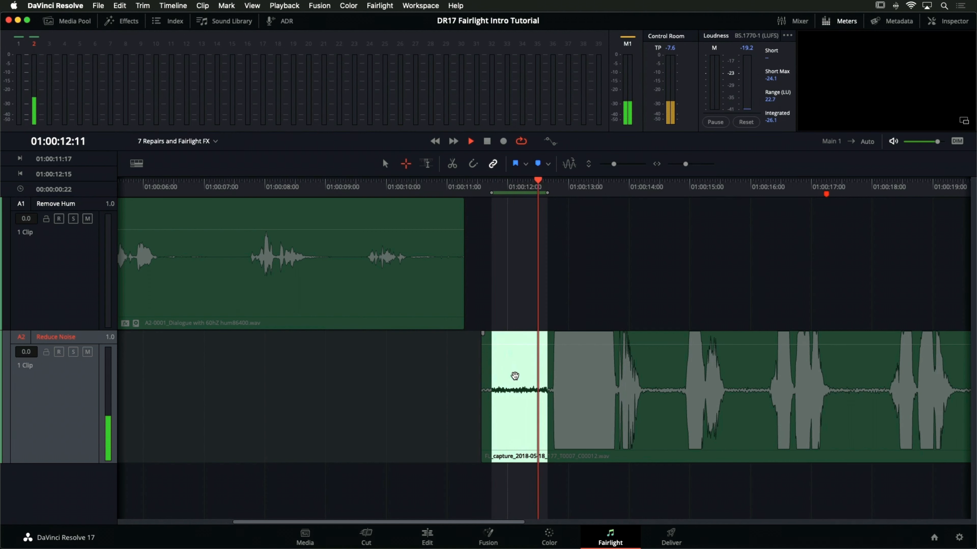
{"action": "key", "text": "space"}
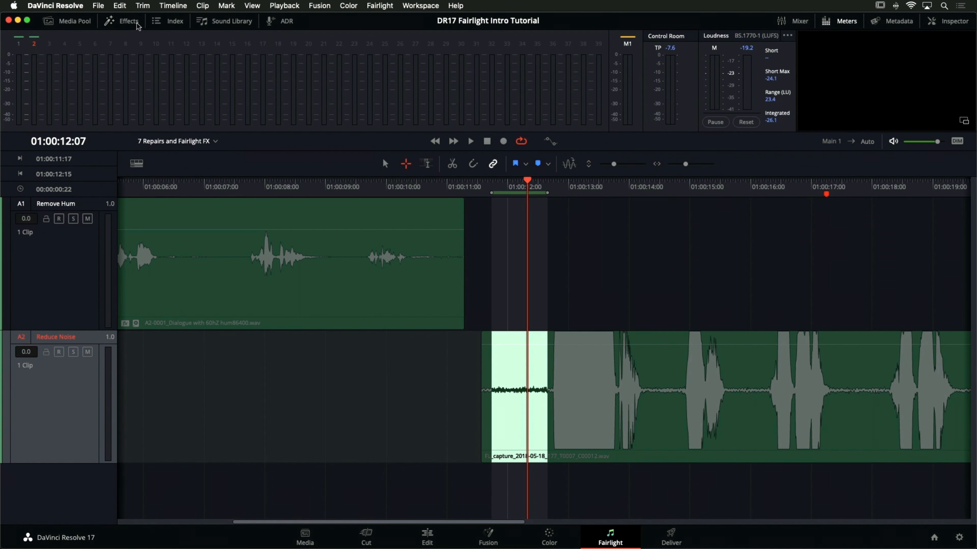
Apply the Noise Reduction effect from Fairlight FX to the A2 dialogue clip
{"action": "left_click", "coordinate": [130, 22]}
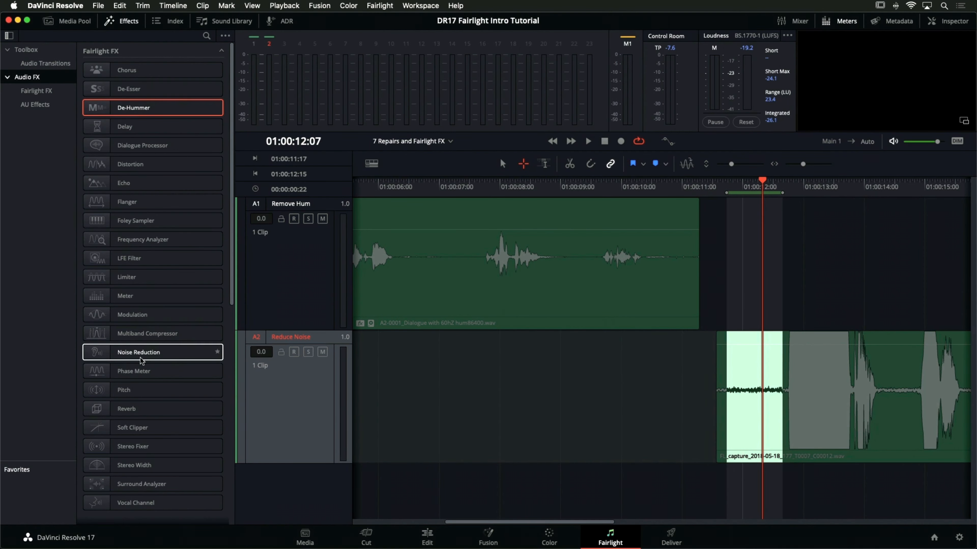
{"action": "left_click_drag", "start_coordinate": [112, 356], "coordinate": [765, 415]}
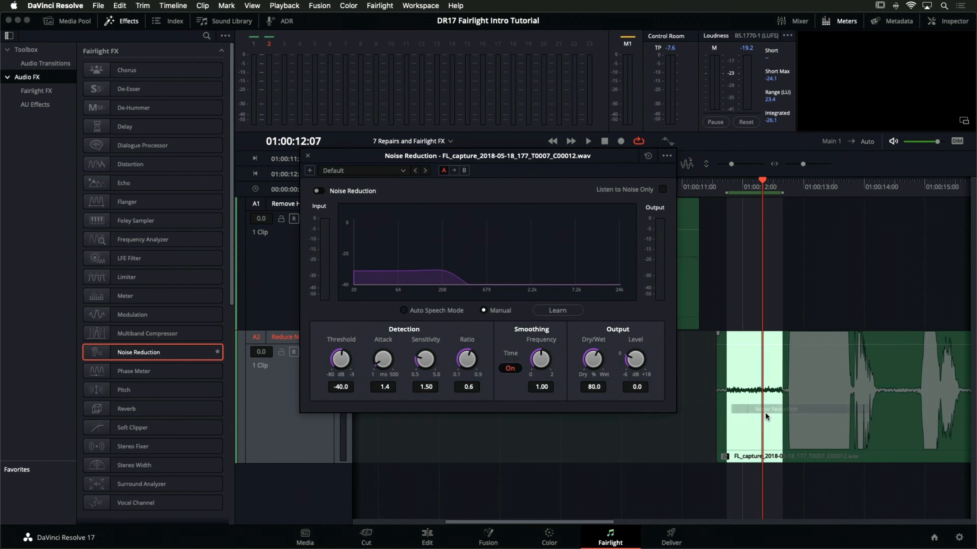
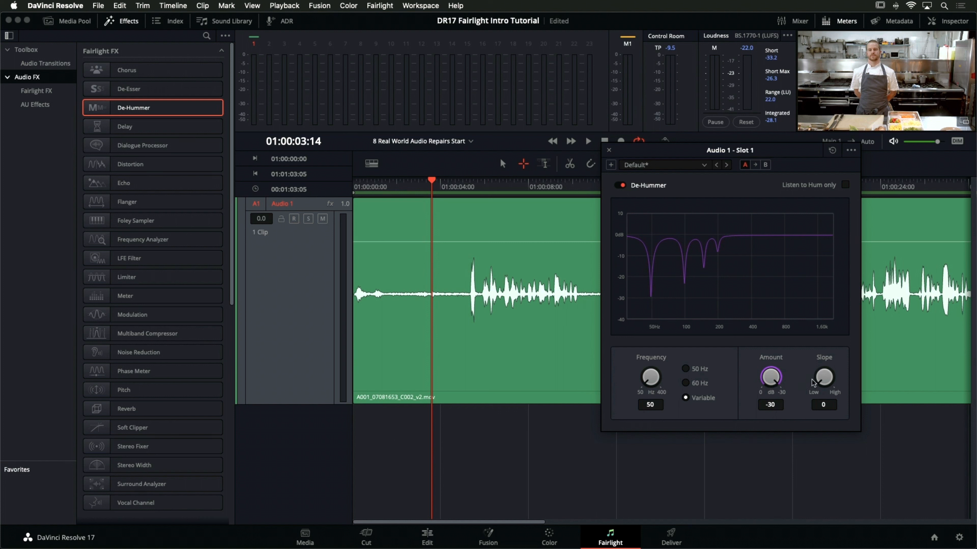
Set the De-Hummer slope to 0.4 and select the speech-free range on A1 from 01:00:03:19 to 01:00:04:23
{"action": "left_click_drag", "start_coordinate": [826, 381], "coordinate": [845, 388]}
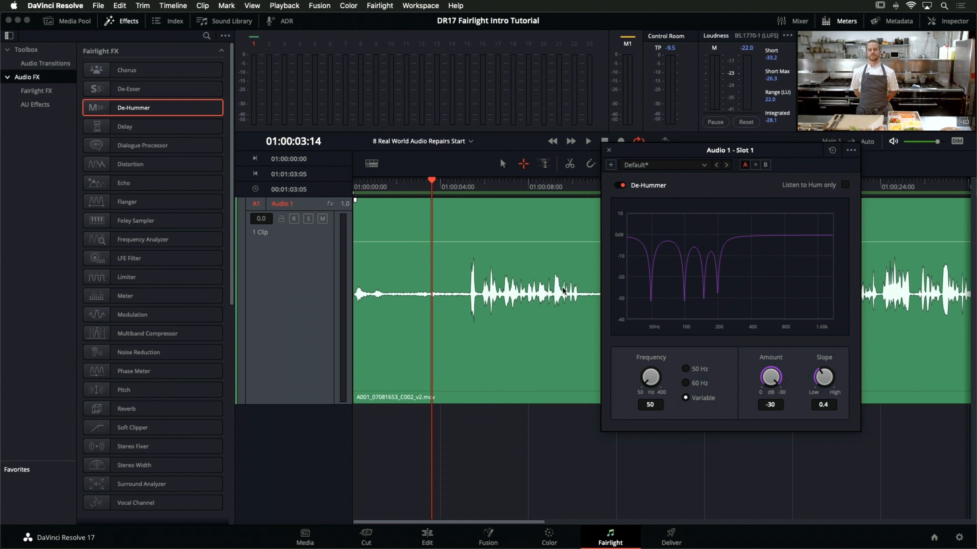
{"action": "left_click_drag", "start_coordinate": [436, 274], "coordinate": [462, 274]}
{"action": "left_click_drag", "start_coordinate": [640, 150], "coordinate": [641, 157]}
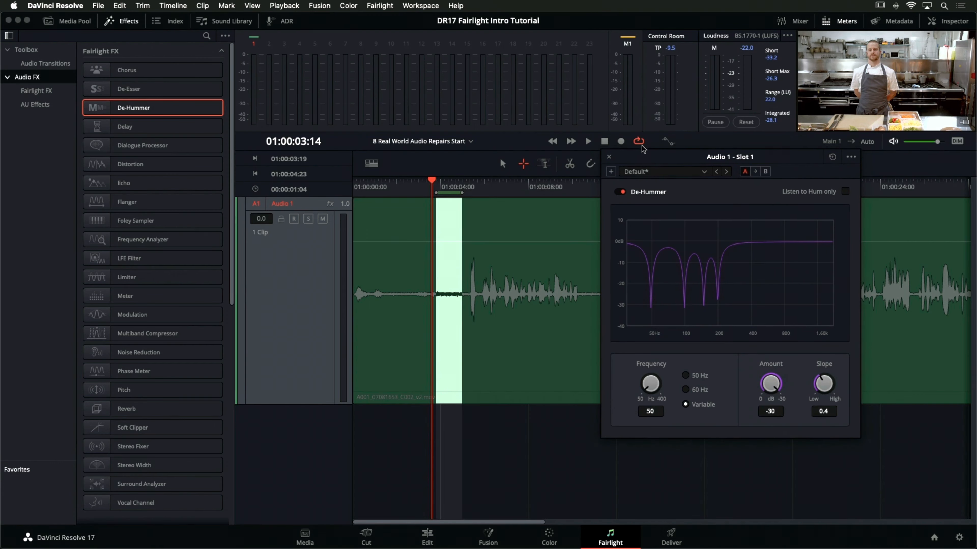
Audition the selected A1 range in a loop with Play In to Out, and stop playback
{"action": "left_click", "coordinate": [284, 5]}
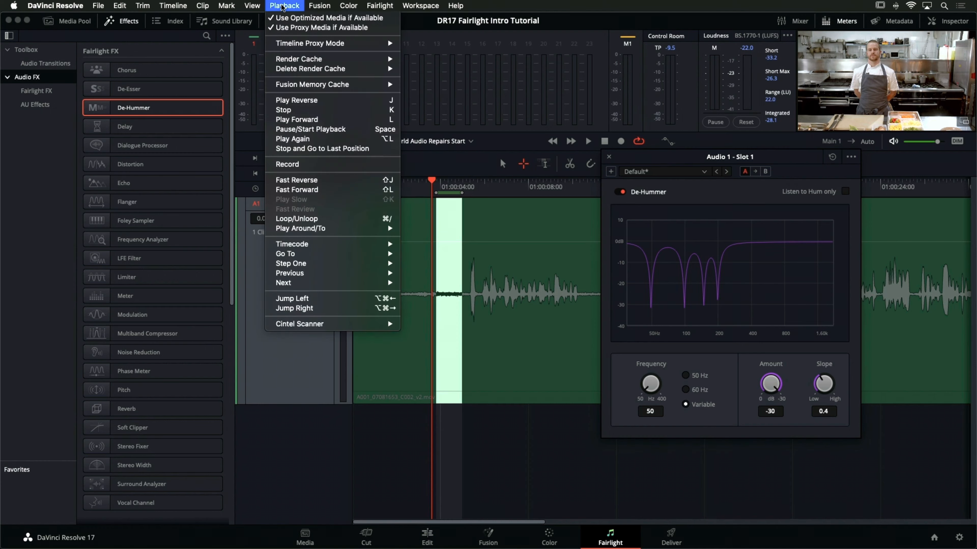
{"action": "mouse_move", "coordinate": [381, 229]}
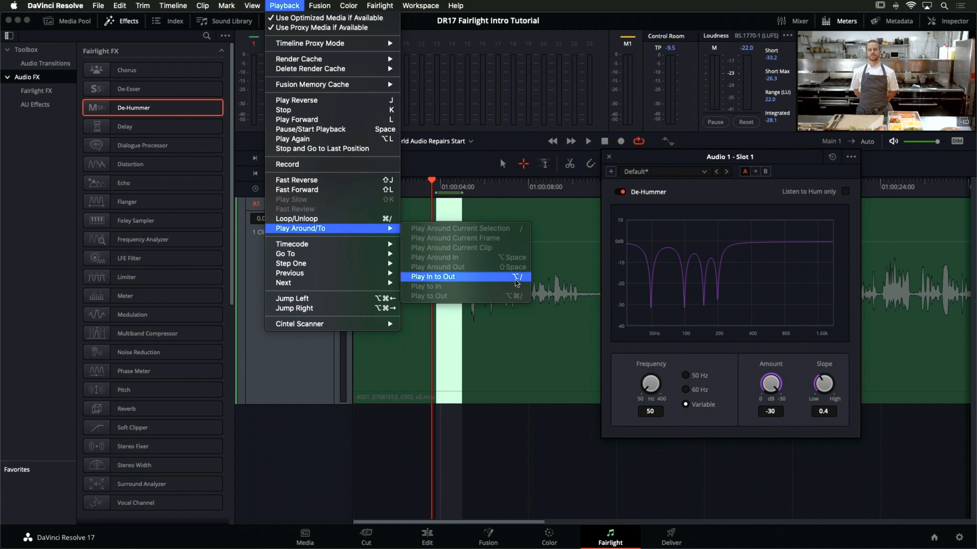
{"action": "left_click", "coordinate": [475, 277]}
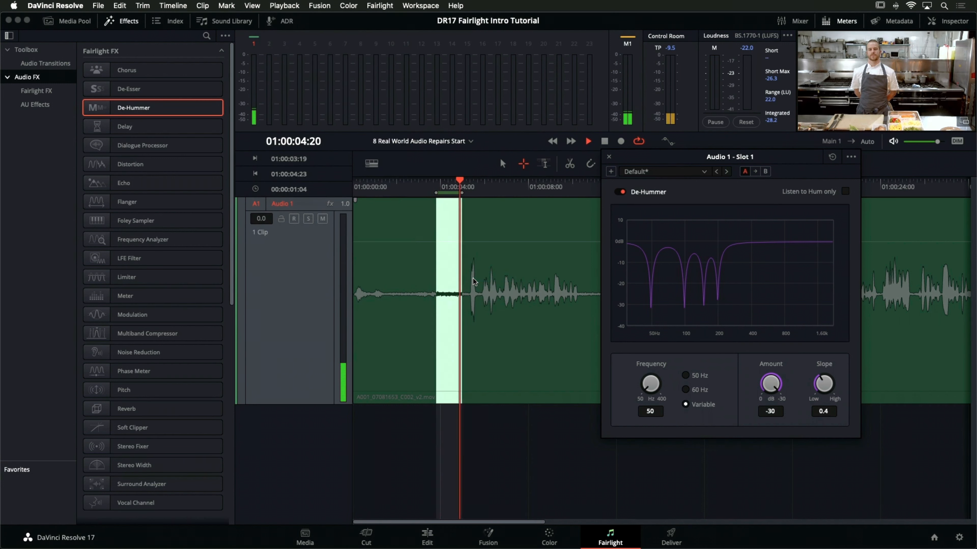
{"action": "key", "text": "space"}
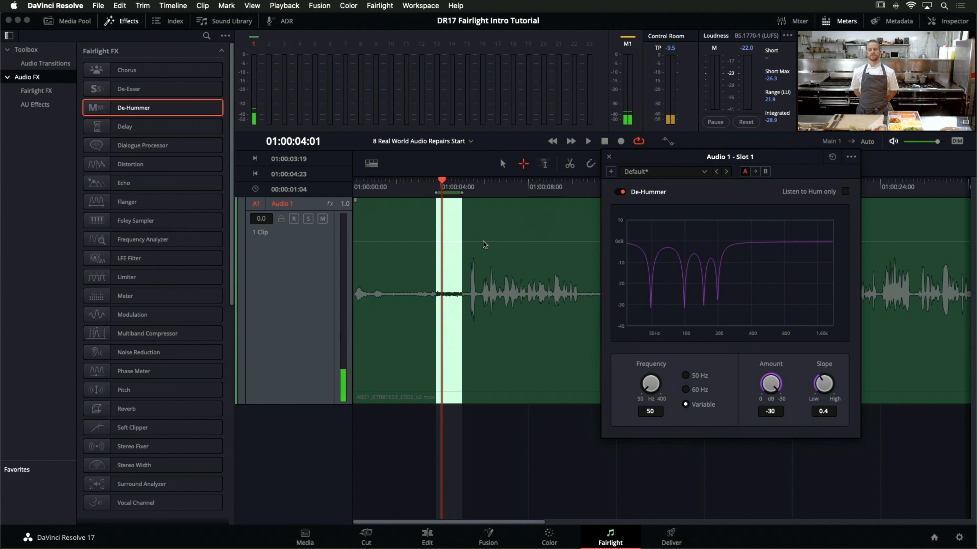
Raise the A1 clip volume to make the hum louder, and audition the selected range again
{"action": "left_click_drag", "start_coordinate": [492, 241], "coordinate": [493, 221]}
{"action": "key", "text": "space"}
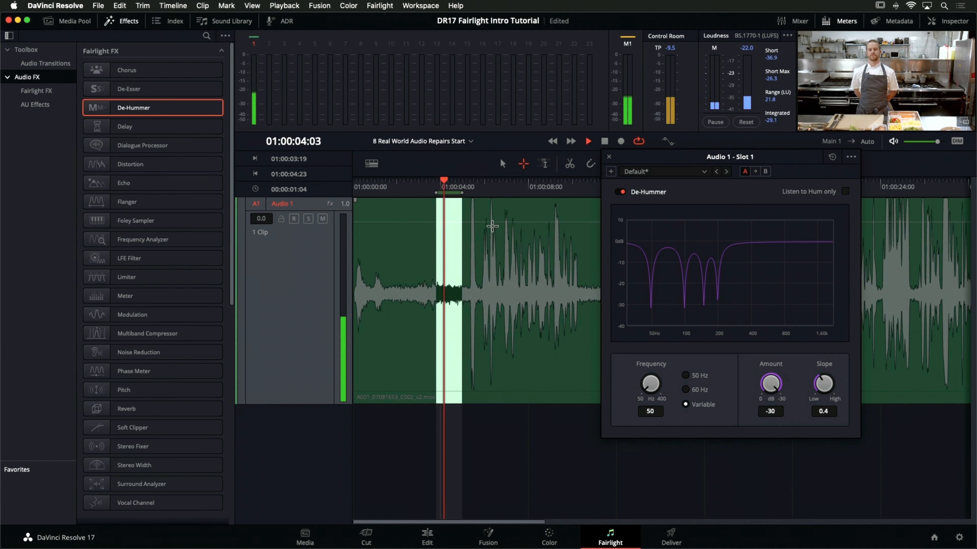
{"action": "key", "text": "space"}
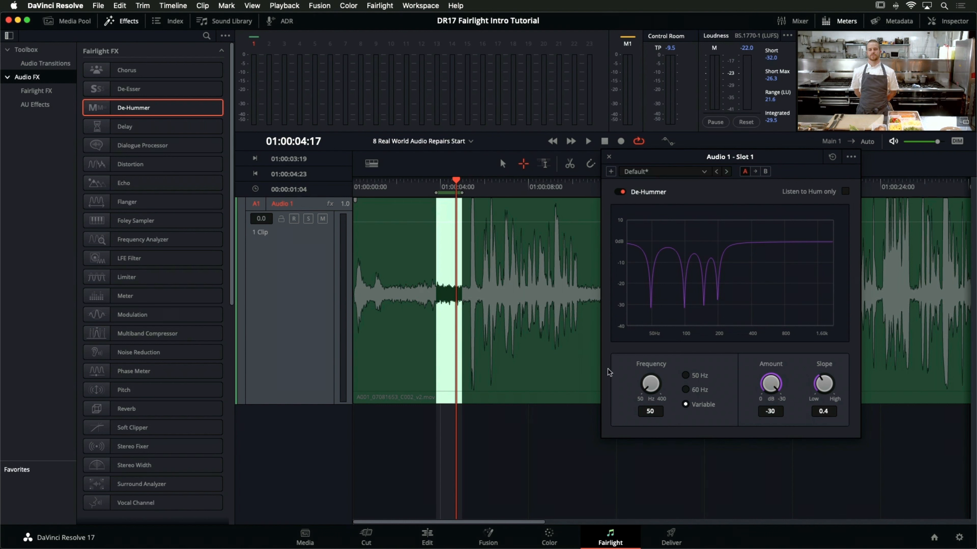
Loop the selected A1 range while raising the De-Hummer frequency to 75 Hz, and stop playback
{"action": "mouse_move", "coordinate": [643, 384]}
{"action": "left_mouse_down"}
{"action": "mouse_move", "coordinate": [648, 374]}
{"action": "mouse_move", "coordinate": [727, 377]}
{"action": "mouse_move", "coordinate": [645, 384]}
{"action": "left_mouse_up"}
{"action": "key", "text": "space"}
{"action": "left_click_drag", "start_coordinate": [651, 384], "coordinate": [680, 393]}
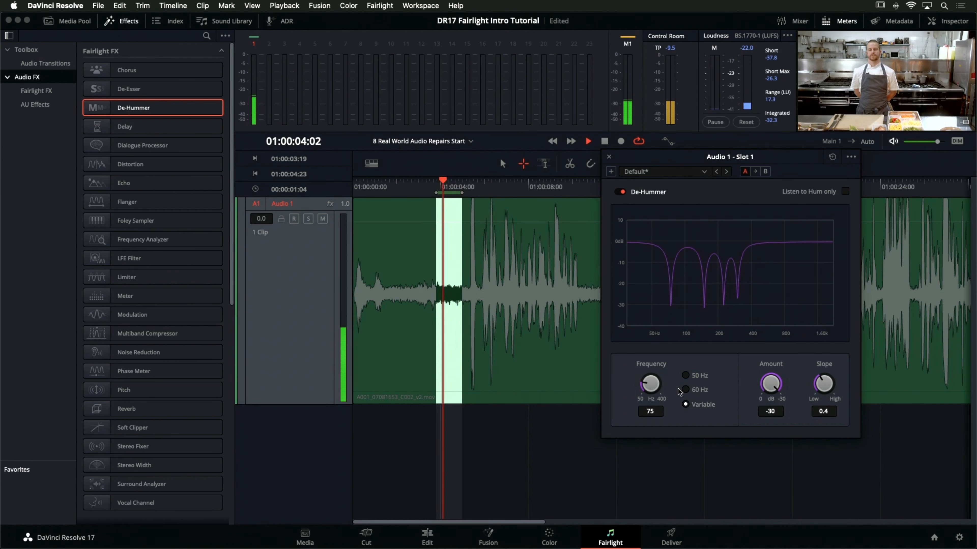
{"action": "key", "text": "space"}
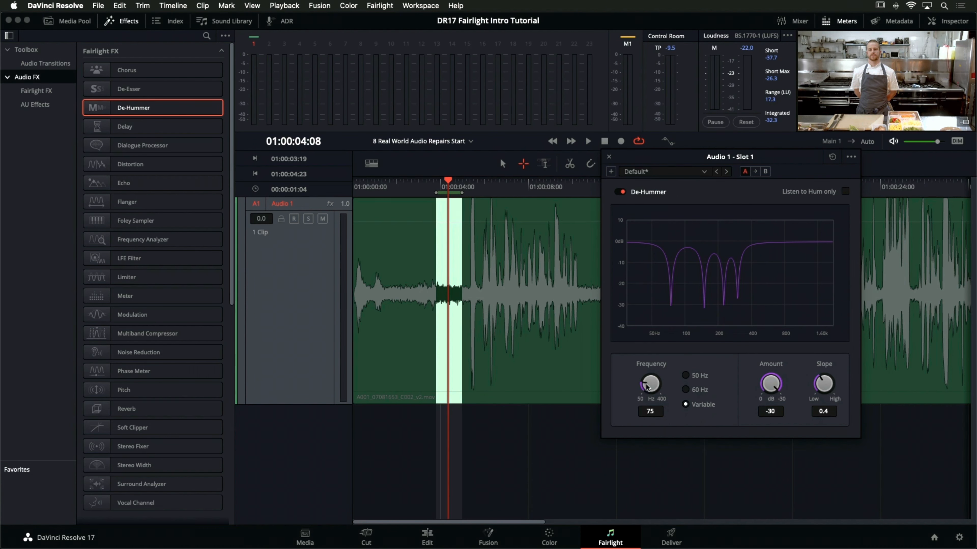
Compare De-Hummer frequencies of 50, 75 and 150 Hz while looping the selected A1 range, and stop playback
{"action": "left_click_drag", "start_coordinate": [646, 387], "coordinate": [614, 416]}
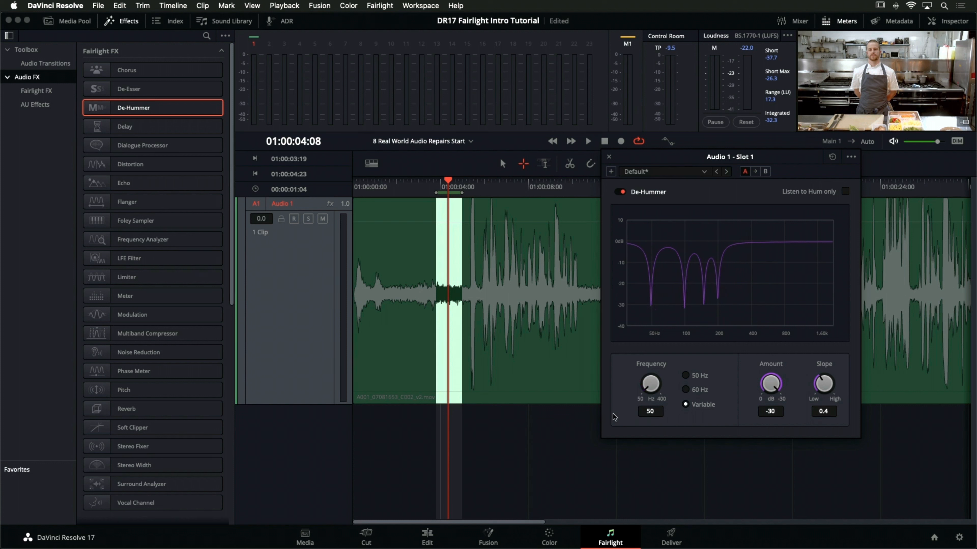
{"action": "key", "text": "space"}
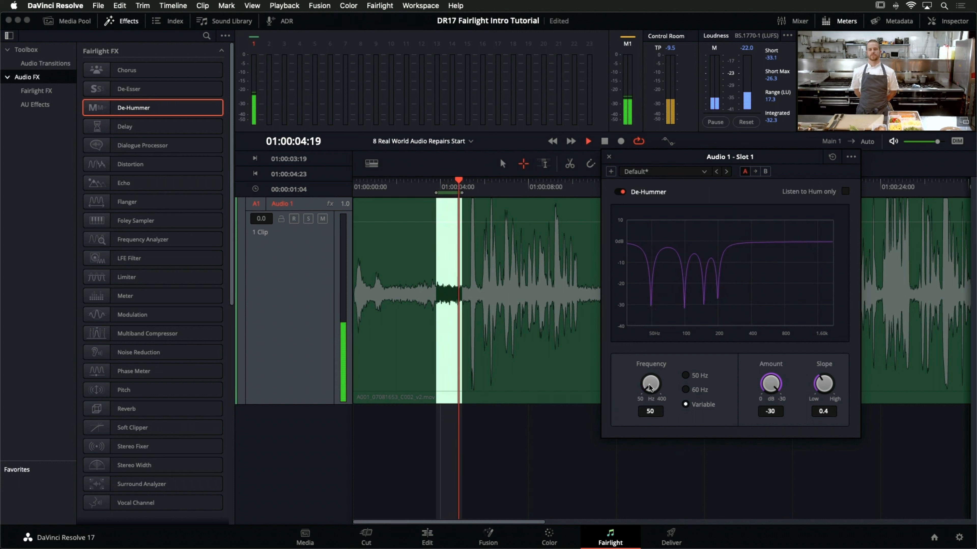
{"action": "left_click_drag", "start_coordinate": [650, 386], "coordinate": [680, 389]}
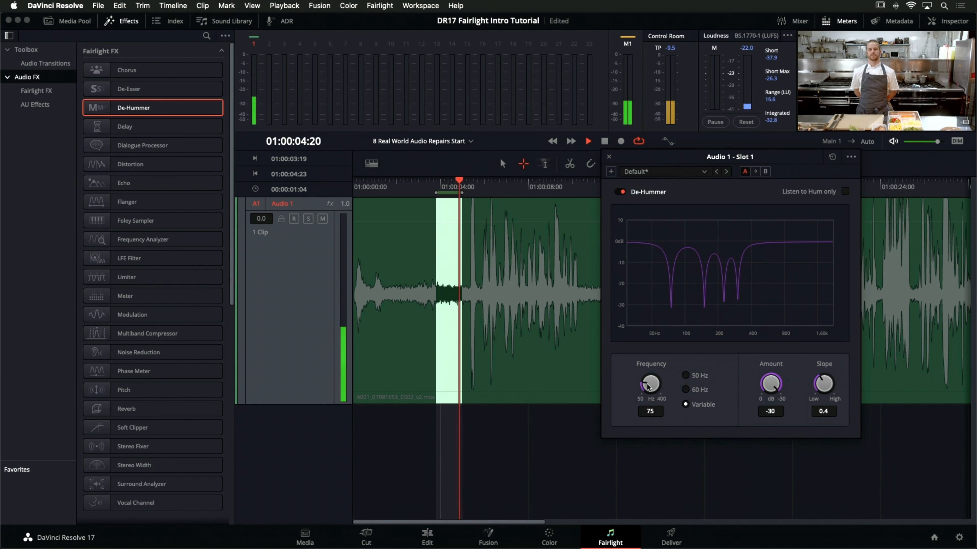
{"action": "left_click_drag", "start_coordinate": [647, 384], "coordinate": [694, 388]}
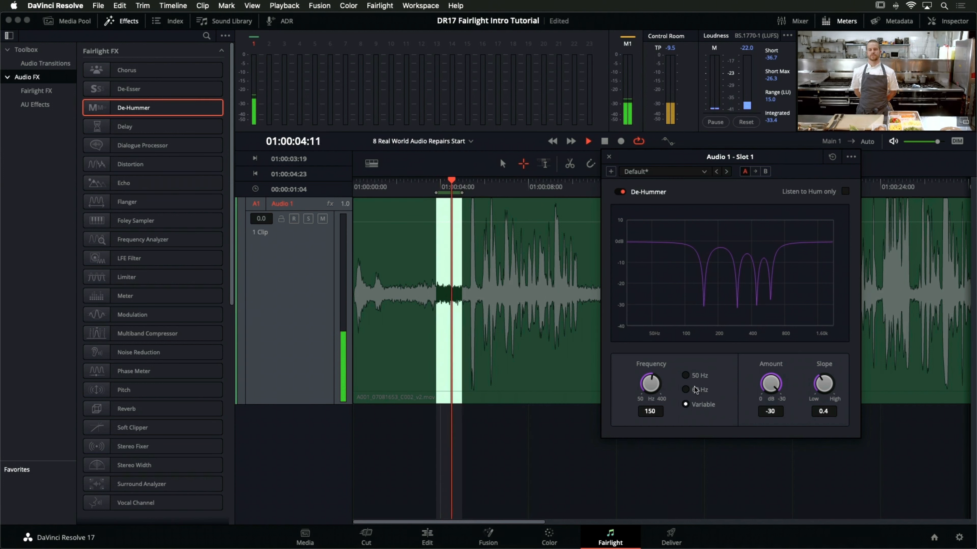
{"action": "key", "text": "space"}
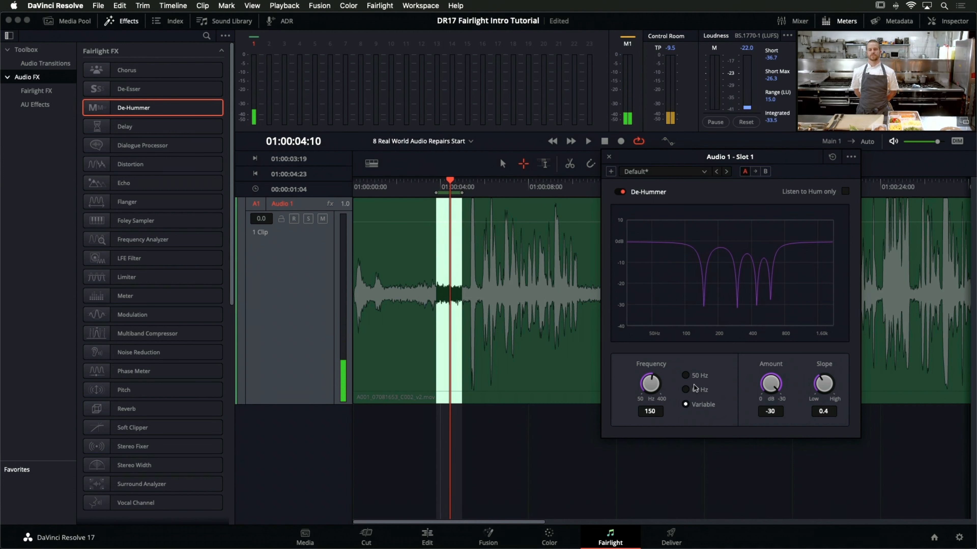
Save the project and set the De-Hummer's variable frequency to 75 Hz
{"action": "key", "text": "super+s"}
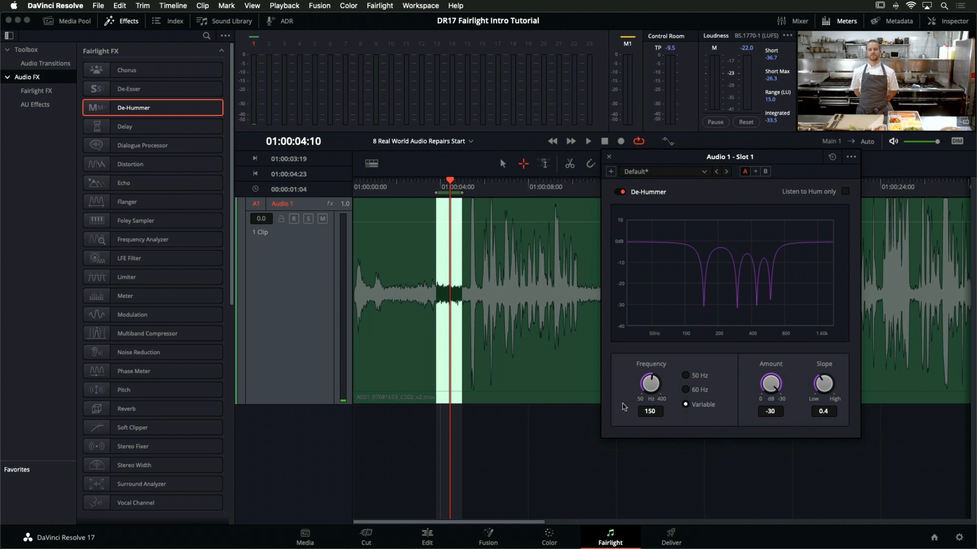
{"action": "left_click_drag", "start_coordinate": [657, 389], "coordinate": [621, 388]}
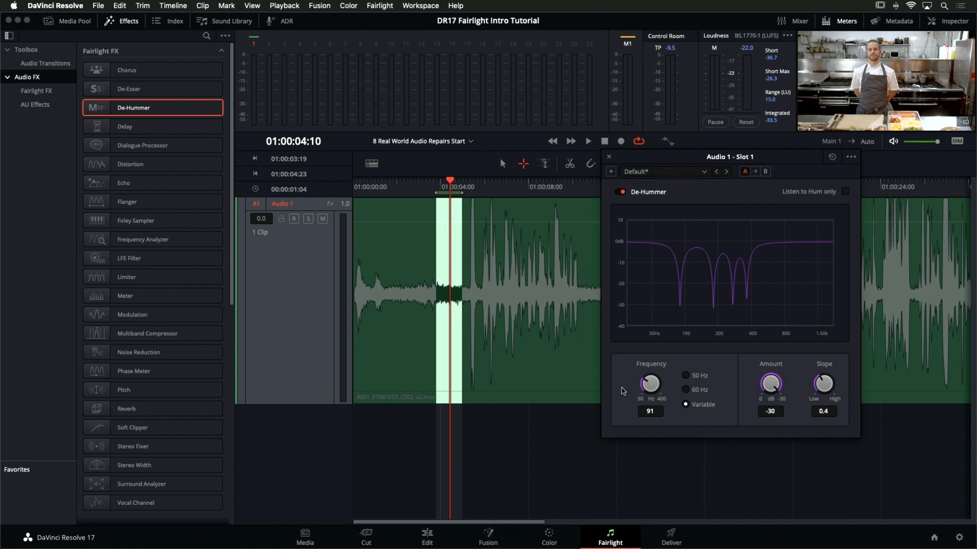
{"action": "left_click", "coordinate": [654, 411]}
{"action": "key", "text": "Return"}
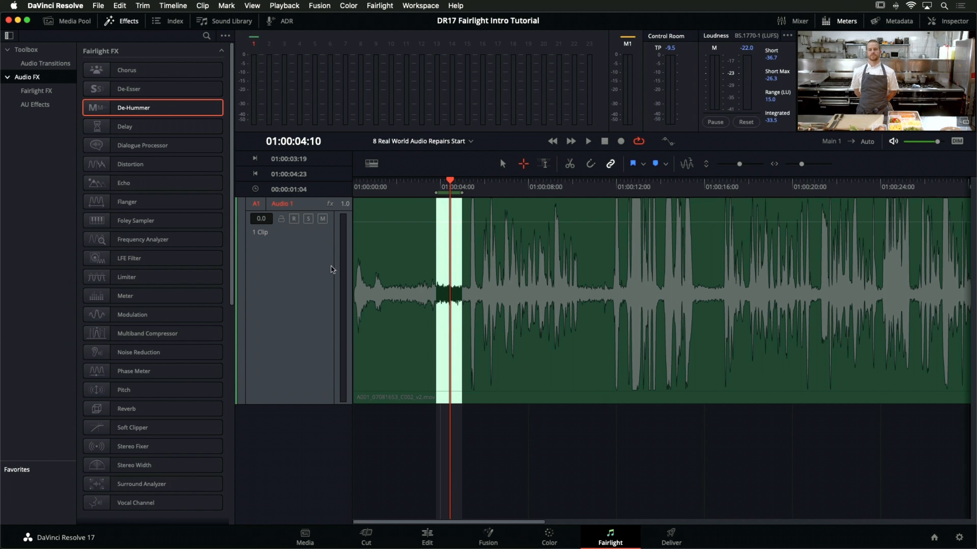
Reopen the De-Hummer controls of track A1 through the mixer, and hide the mixer again
{"action": "left_click", "coordinate": [288, 270]}
{"action": "left_click", "coordinate": [308, 270]}
{"action": "left_click", "coordinate": [798, 22]}
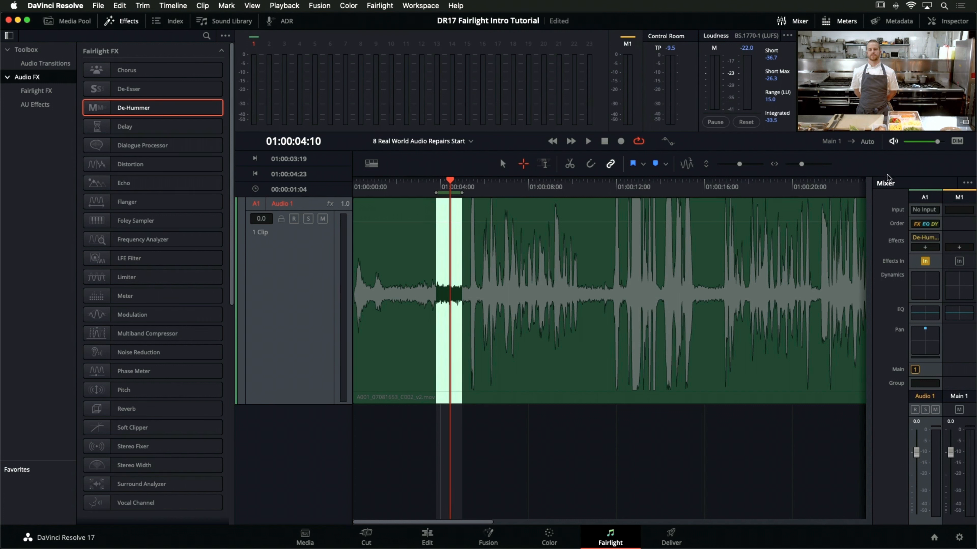
{"action": "mouse_move", "coordinate": [923, 239]}
{"action": "left_click", "coordinate": [926, 238]}
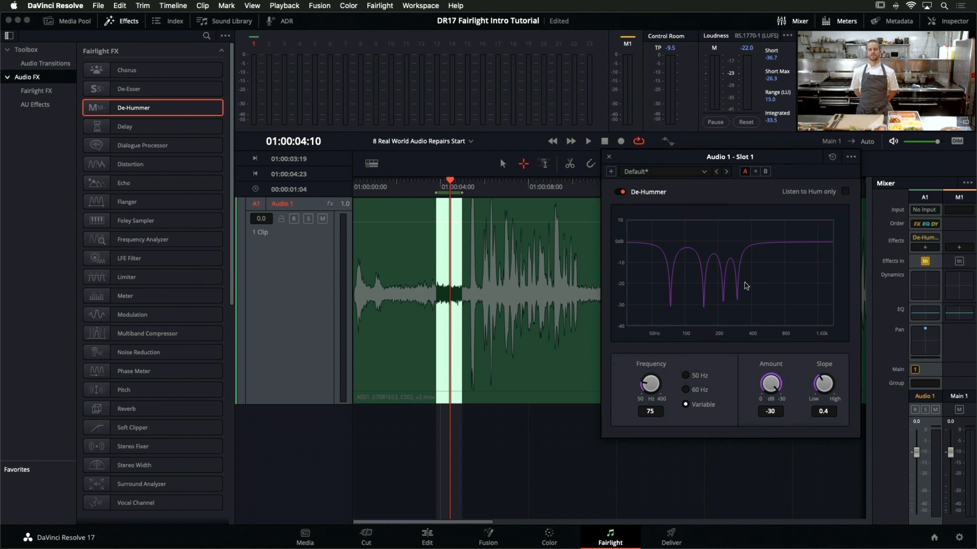
{"action": "left_click", "coordinate": [796, 24]}
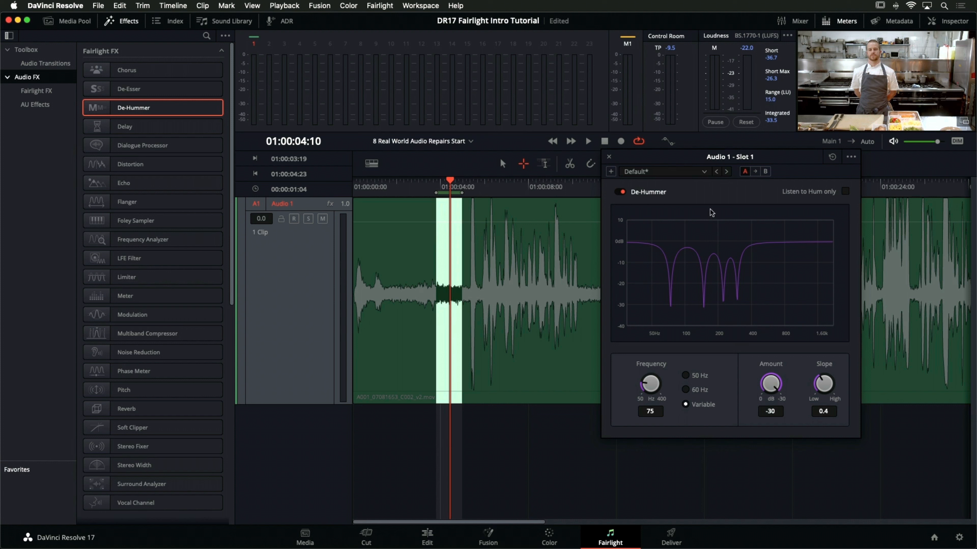
Audition the looped A1 range with the De-Hummer switched off and back on for comparison
{"action": "left_click", "coordinate": [618, 192]}
{"action": "left_click", "coordinate": [619, 192]}
{"action": "key", "text": "space"}
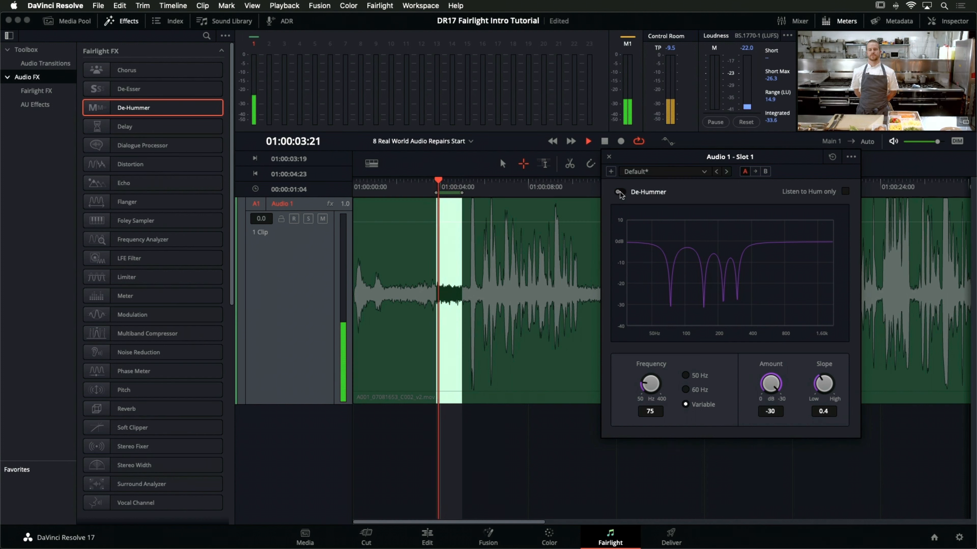
{"action": "left_click", "coordinate": [619, 192]}
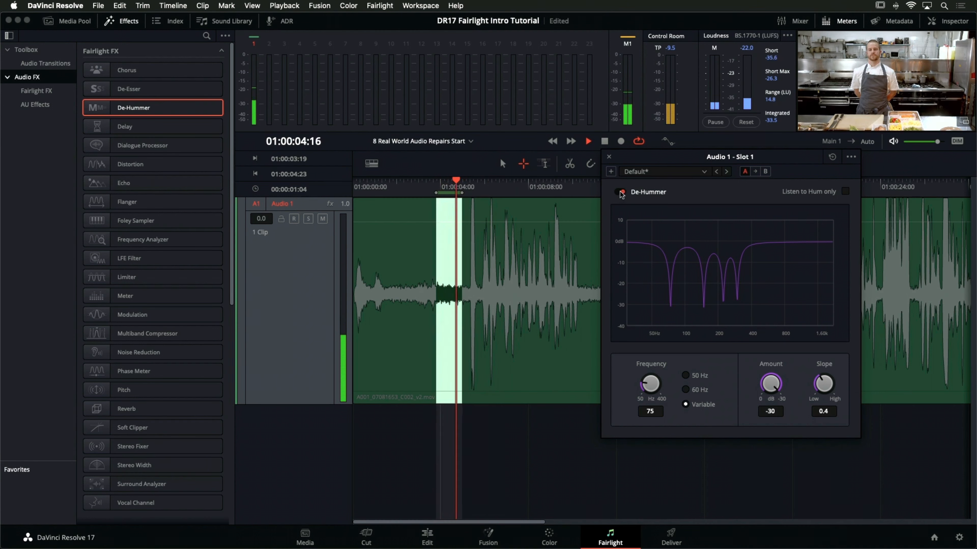